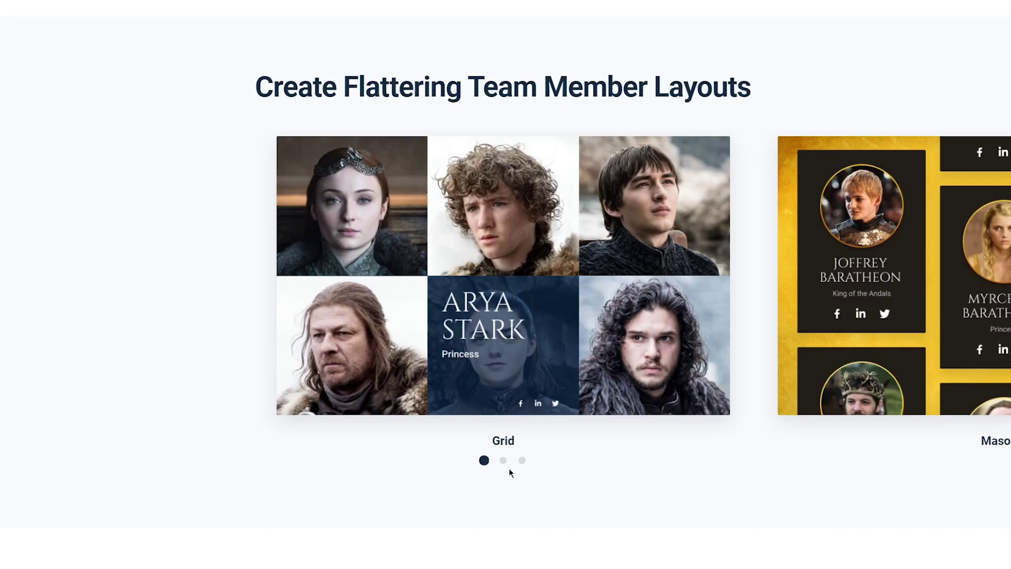
# Step: Browse the example team member layouts in the showcase carousel
pyautogui.click(503, 461)
pyautogui.click(521, 462)
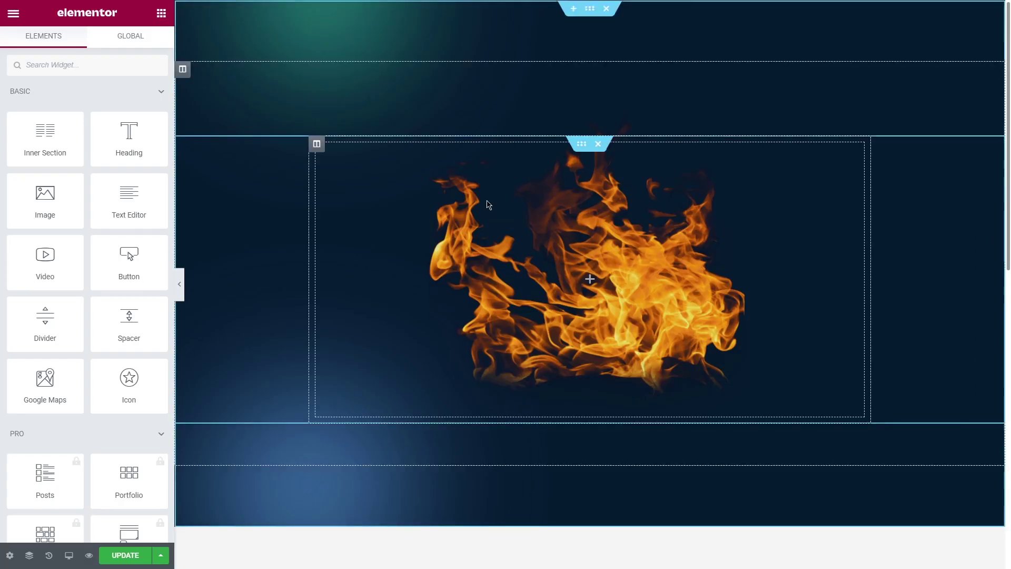
# Step: Add two new columns to the inner section over the flames to make a three-column layout
pyautogui.rightClick(546, 248)
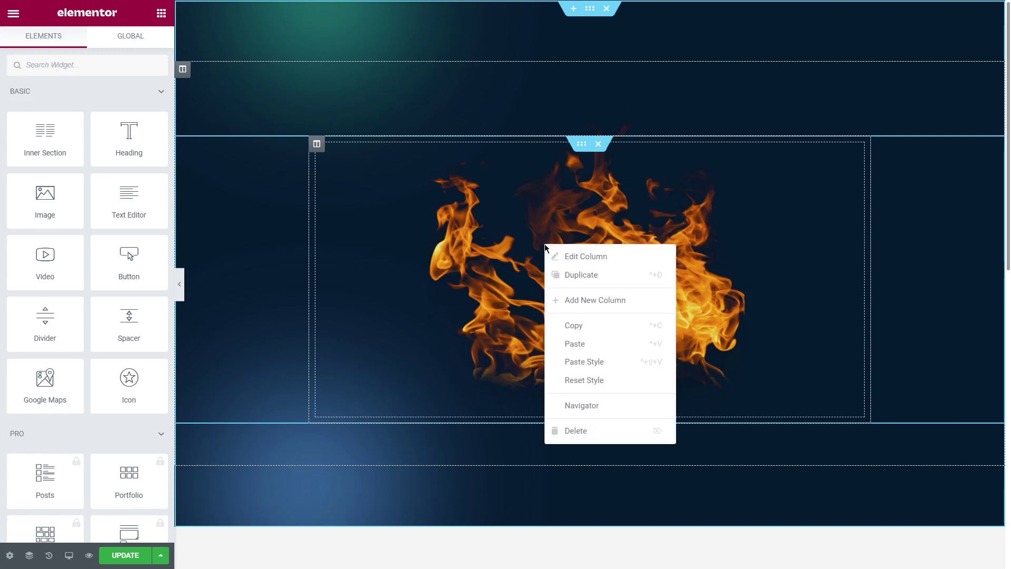
pyautogui.click(590, 296)
pyautogui.rightClick(631, 279)
pyautogui.click(647, 332)
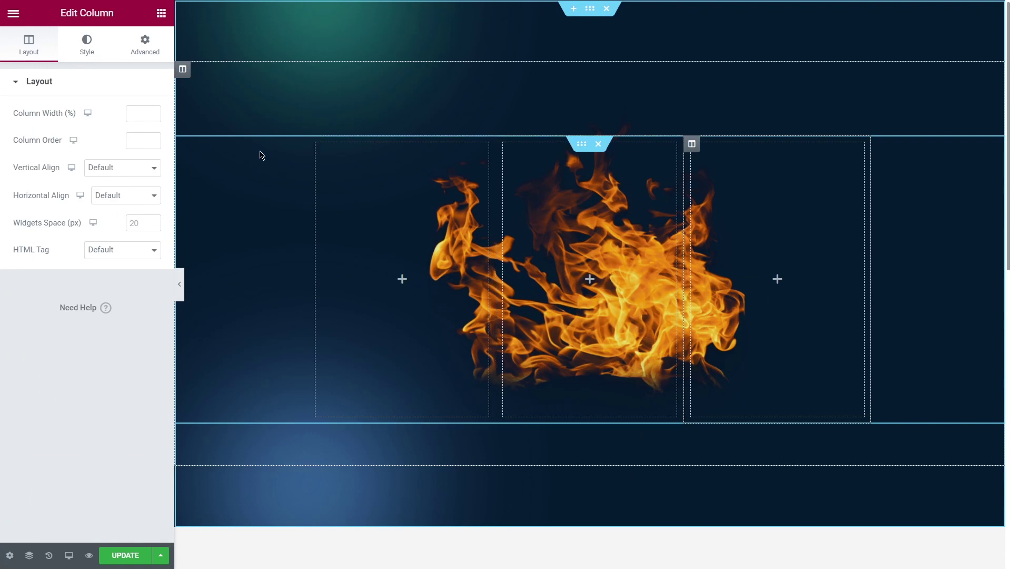
# Step: Examine the background style settings of the outer column holding the flame image
pyautogui.click(183, 71)
pyautogui.click(86, 46)
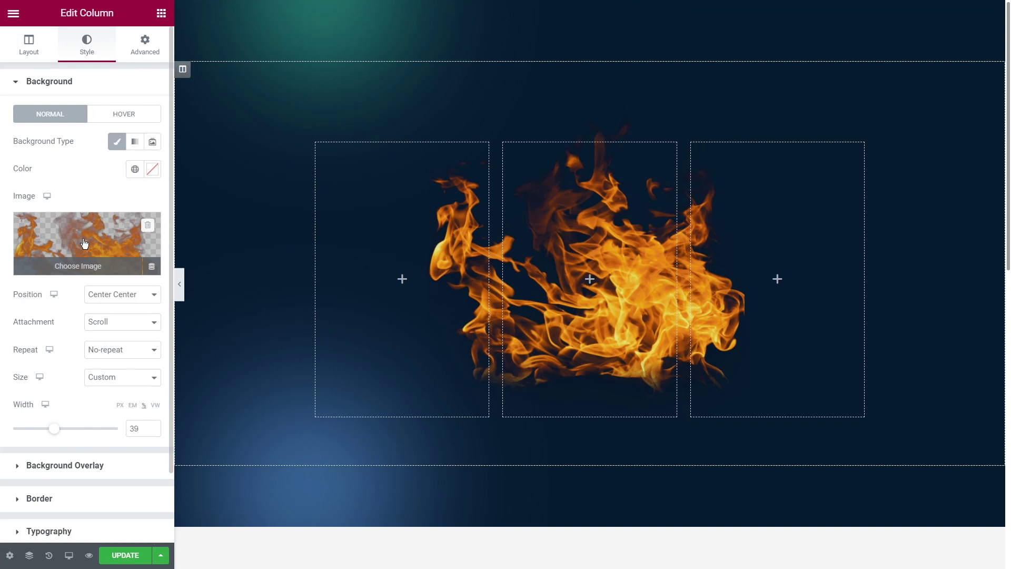
# Step: Find the Team Member widget and place it in the first column of the inner section
pyautogui.click(162, 13)
pyautogui.click(72, 64)
pyautogui.write('team member')
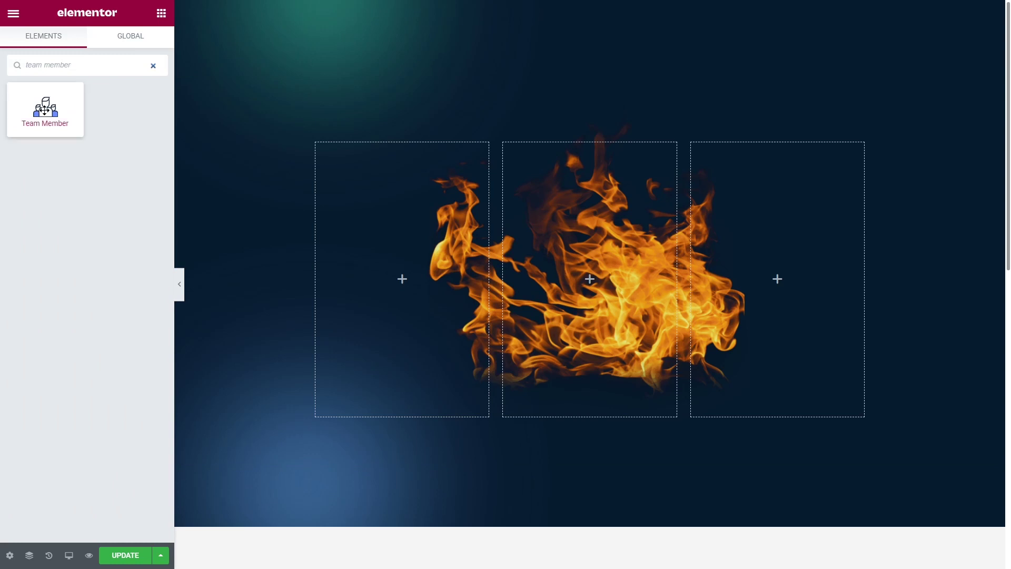
pyautogui.moveTo(45, 107); pyautogui.dragTo(405, 278)
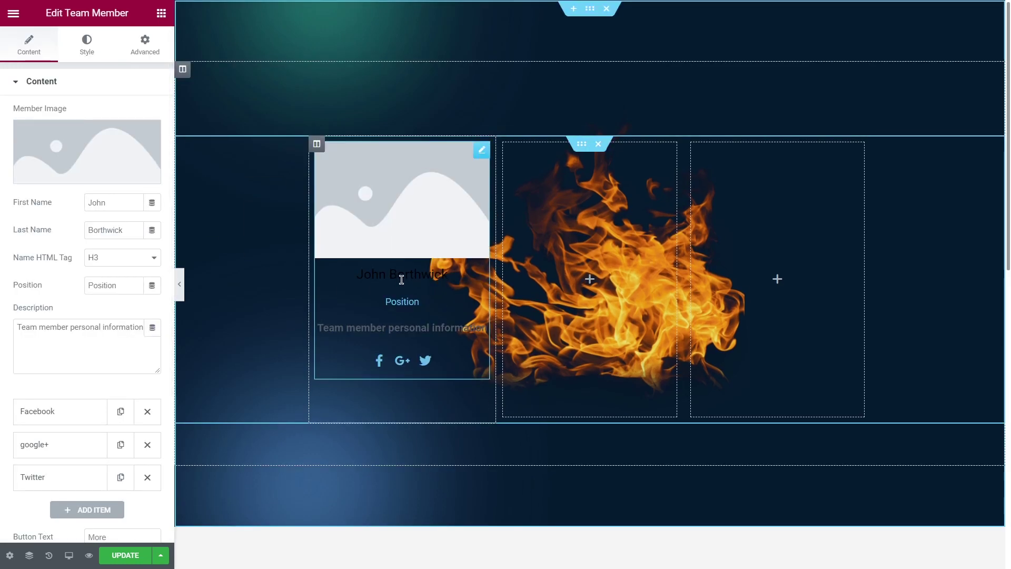
# Step: Set the member image to the round yellow-bordered portrait and the name to Tyrion Lannister
pyautogui.click(45, 86)
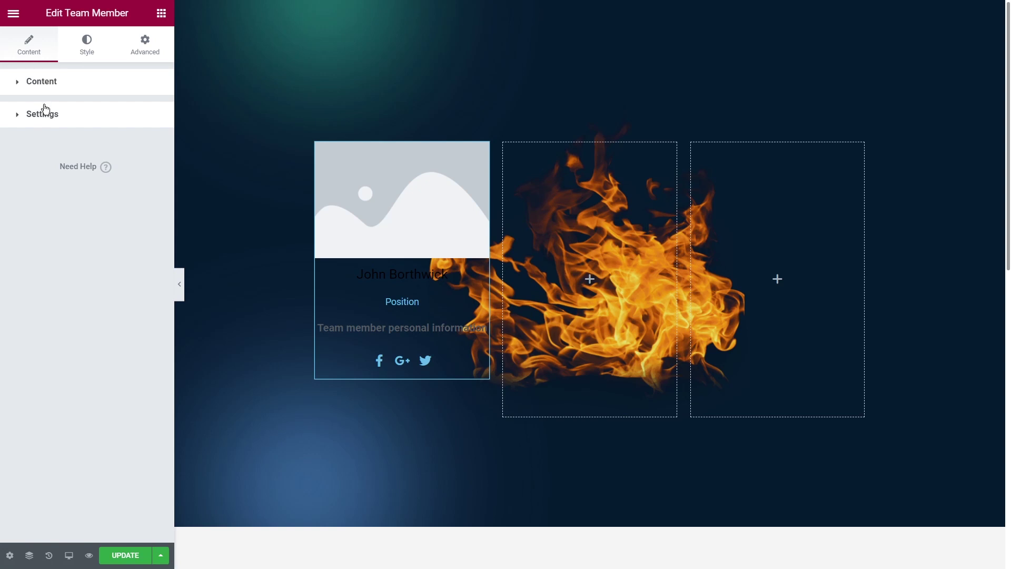
pyautogui.click(62, 83)
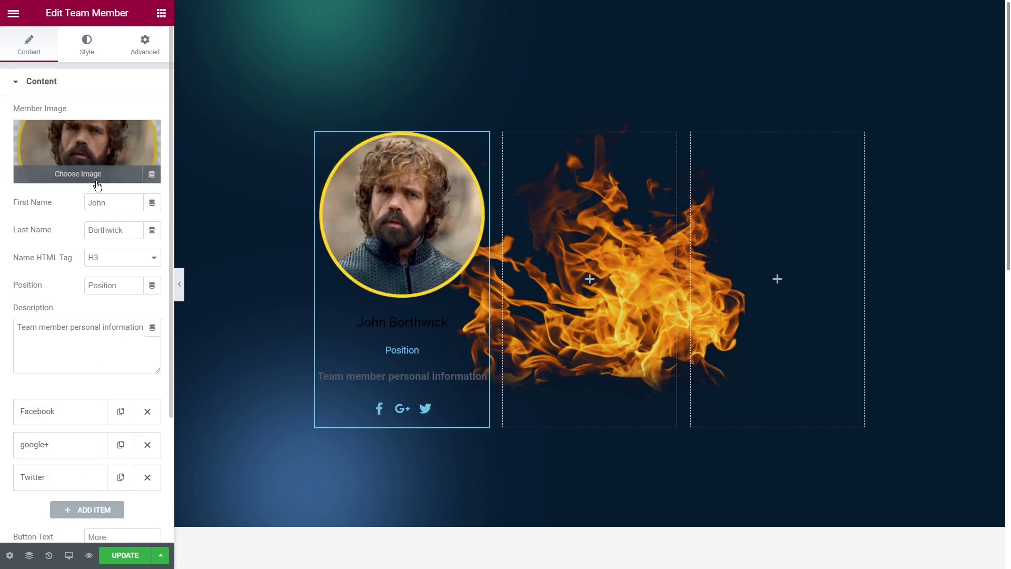
pyautogui.write('Tyrion')
pyautogui.press('Tab')
pyautogui.write('Lannis')
# Step: Set the position to "Lord of Casterly Rock Warden of the West" and clear the member's description
pyautogui.doubleClick(90, 285)
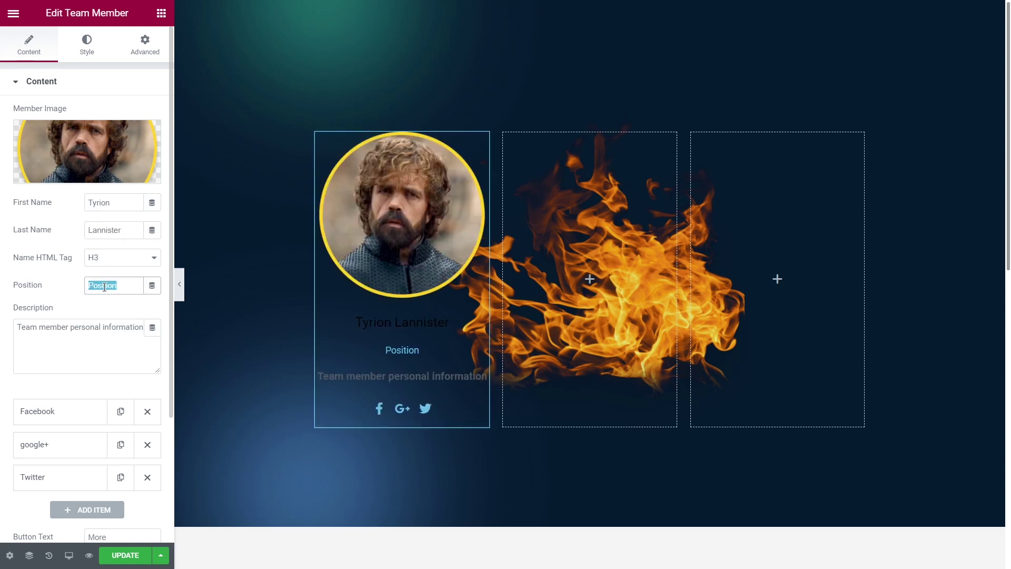
pyautogui.write('Lord of Casterly Rock Warden of the West')
pyautogui.tripleClick(106, 326)
pyautogui.press('BackSpace')
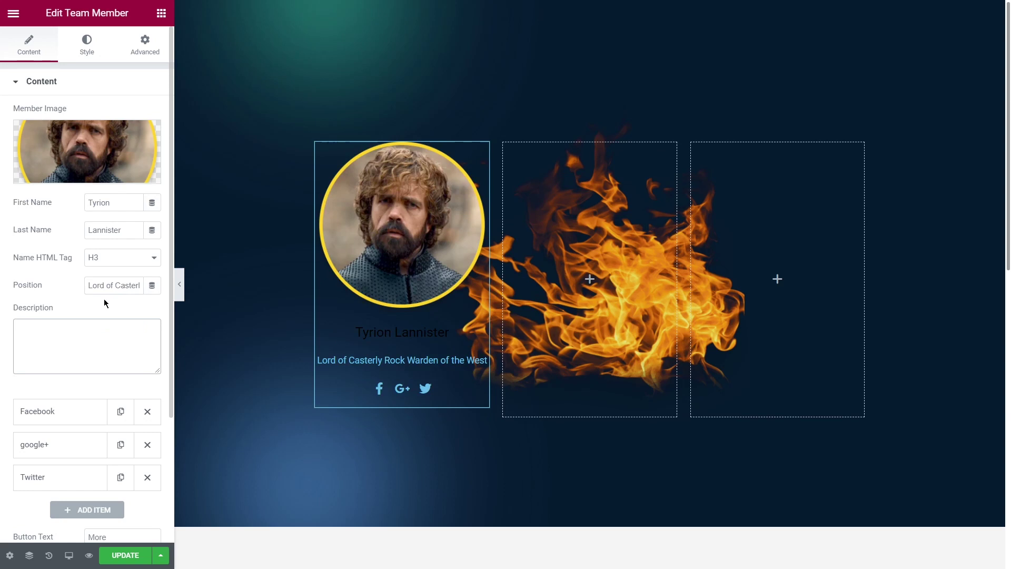
# Step: Widen the editing panel slightly and expand the Facebook social item's settings
pyautogui.scroll(-3, 125, 320)
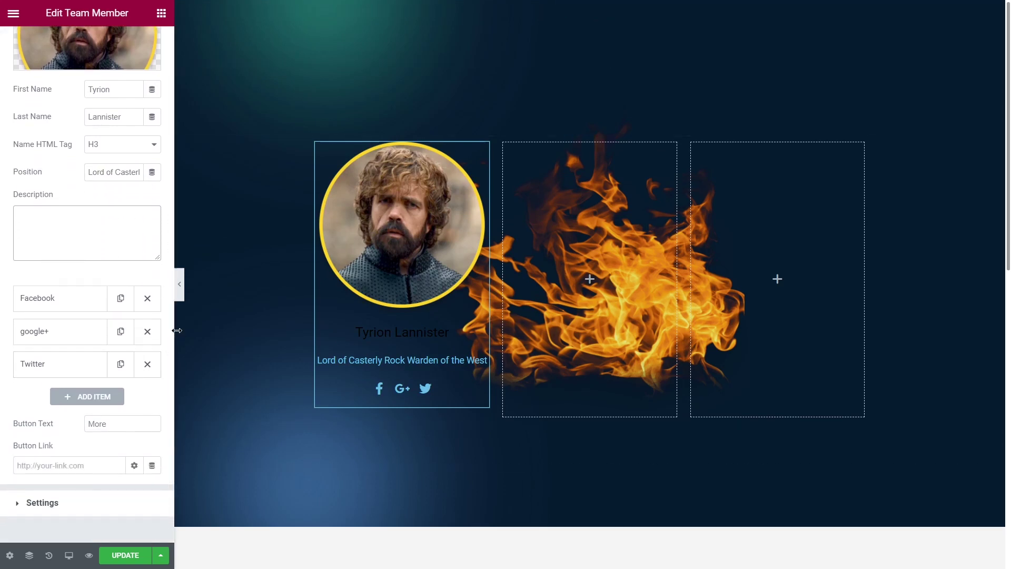
pyautogui.moveTo(175, 330); pyautogui.dragTo(190, 329)
pyautogui.click(72, 305)
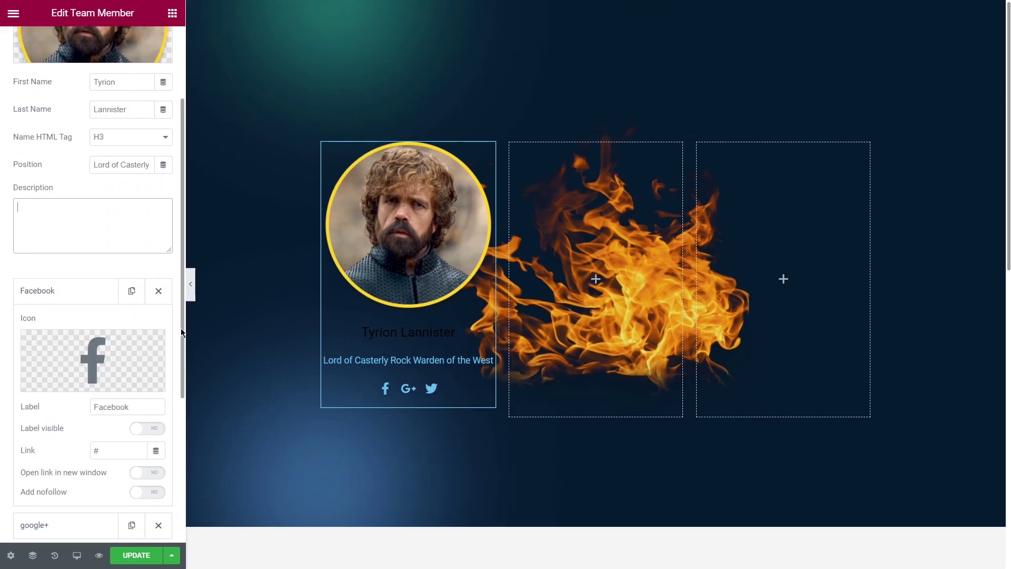
pyautogui.scroll(-4, 176, 343)
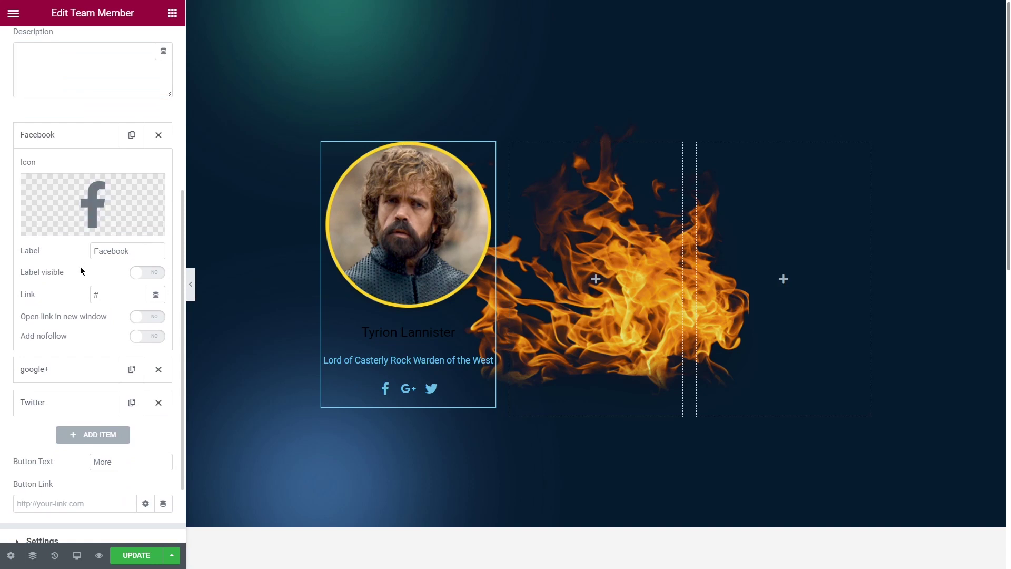
# Step: Try duplicating the Twitter social item and adding a blank item, deleting each extra item again
pyautogui.click(131, 404)
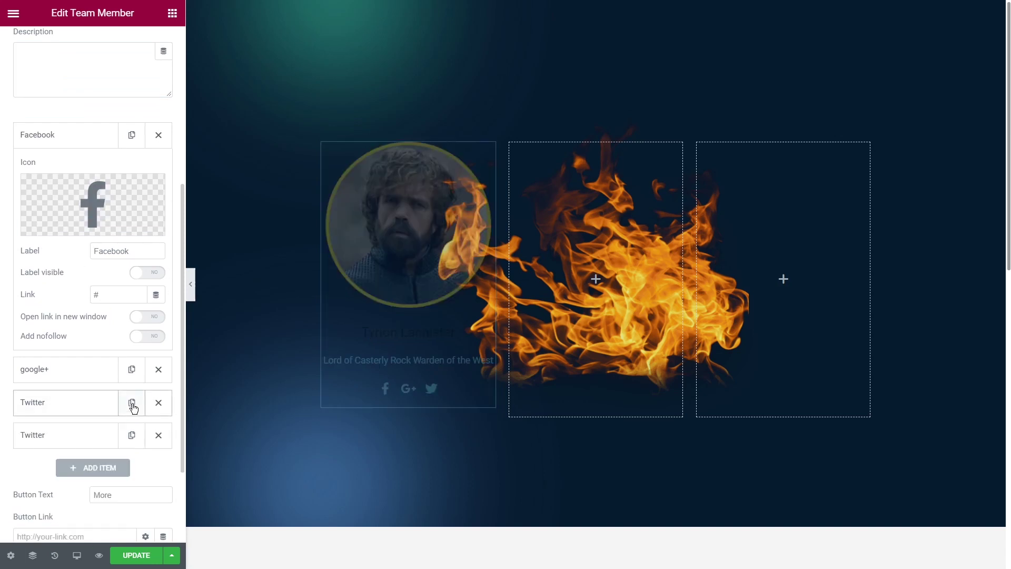
pyautogui.click(158, 435)
pyautogui.click(106, 435)
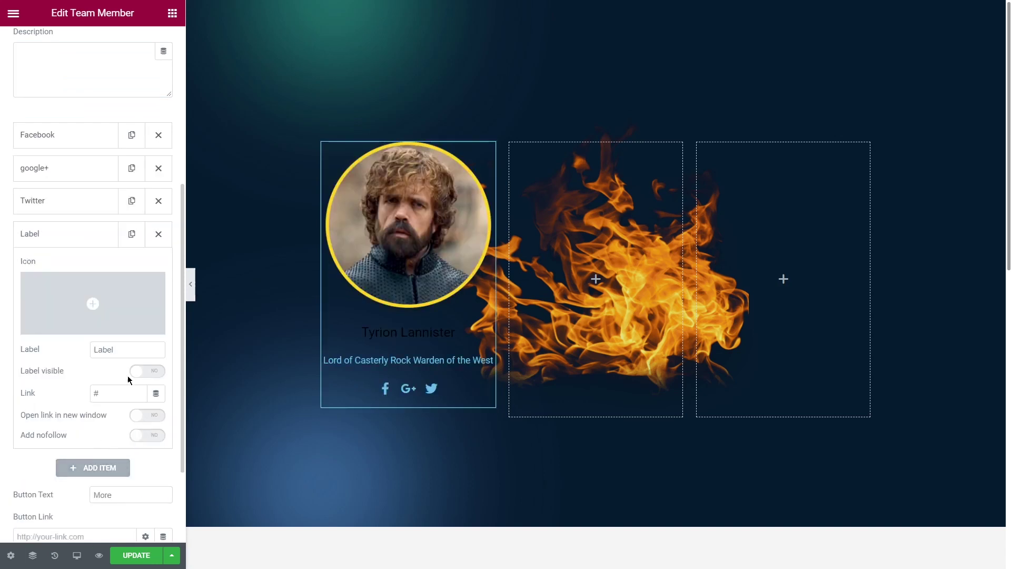
pyautogui.click(158, 234)
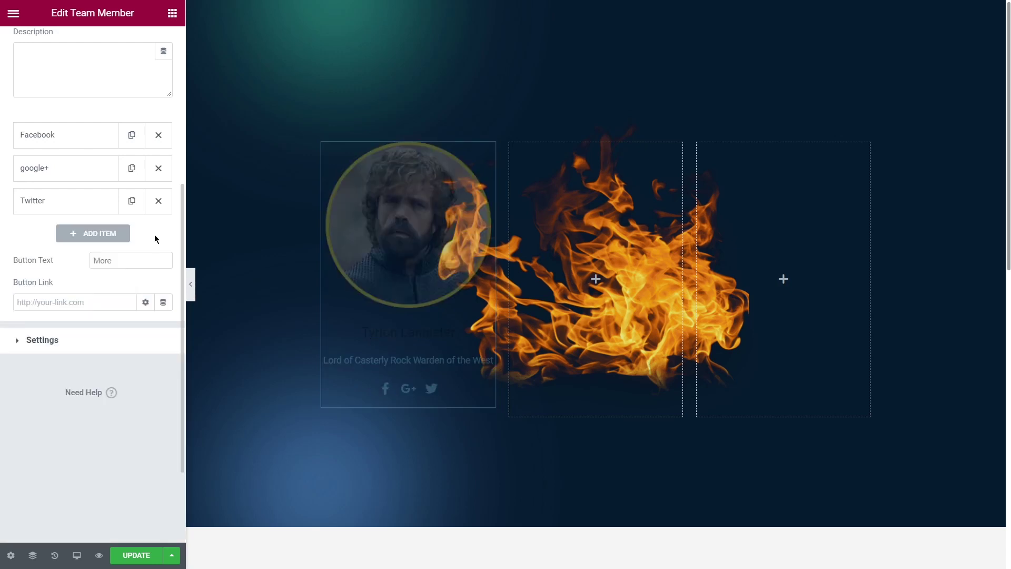
# Step: Replace the Facebook item's icon with the custom round black-and-yellow Facebook SVG
pyautogui.click(70, 138)
pyautogui.moveTo(58, 196)
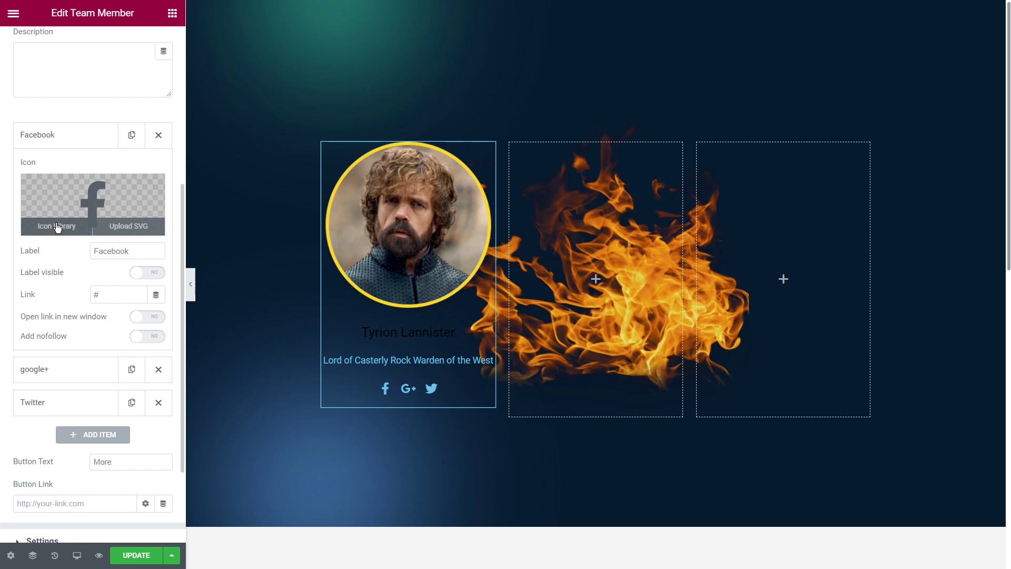
pyautogui.click(132, 227)
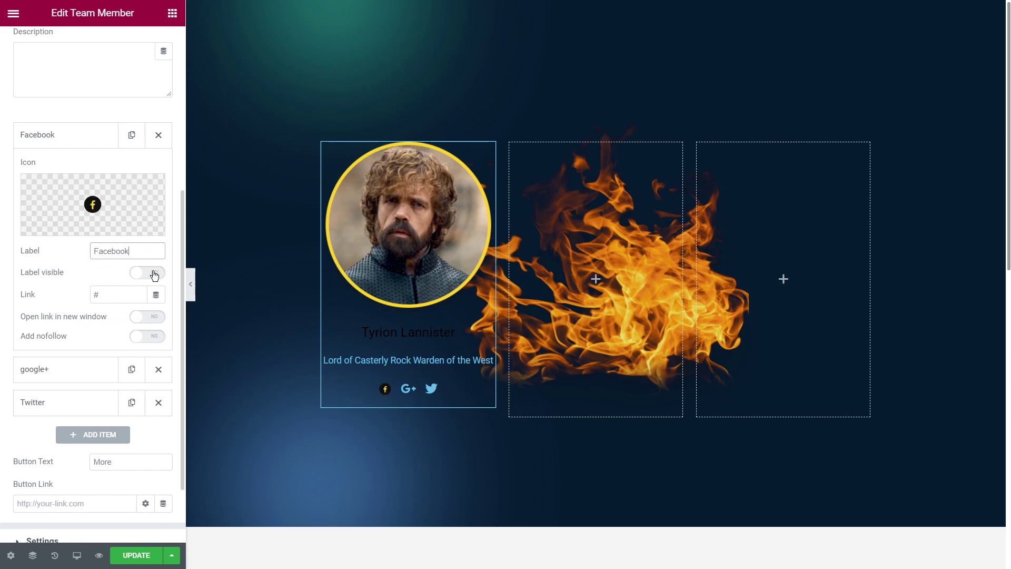
# Step: Try making the Facebook item's label visible, hide it again and check its link field
pyautogui.click(153, 274)
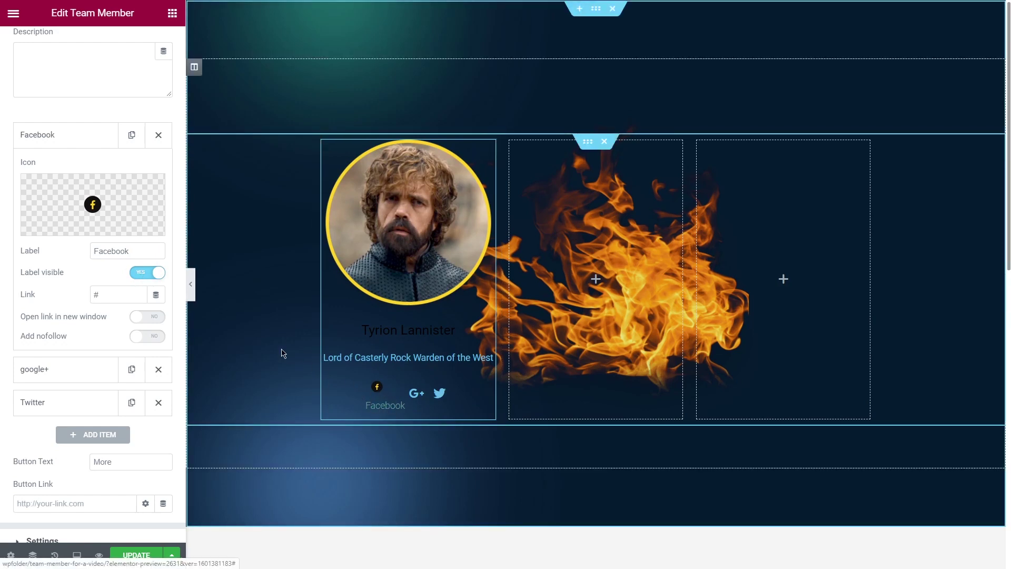
pyautogui.click(144, 273)
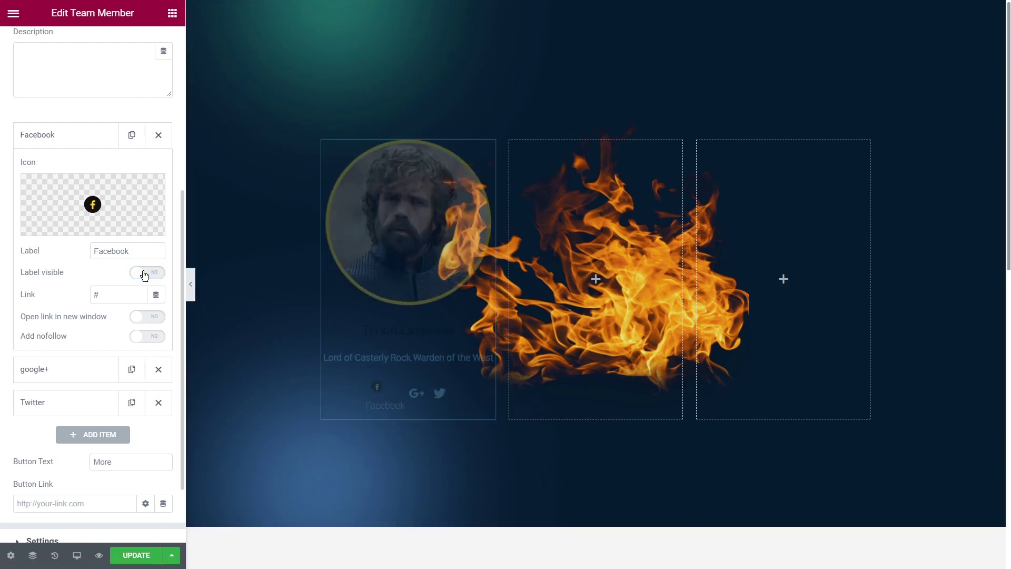
pyautogui.click(116, 295)
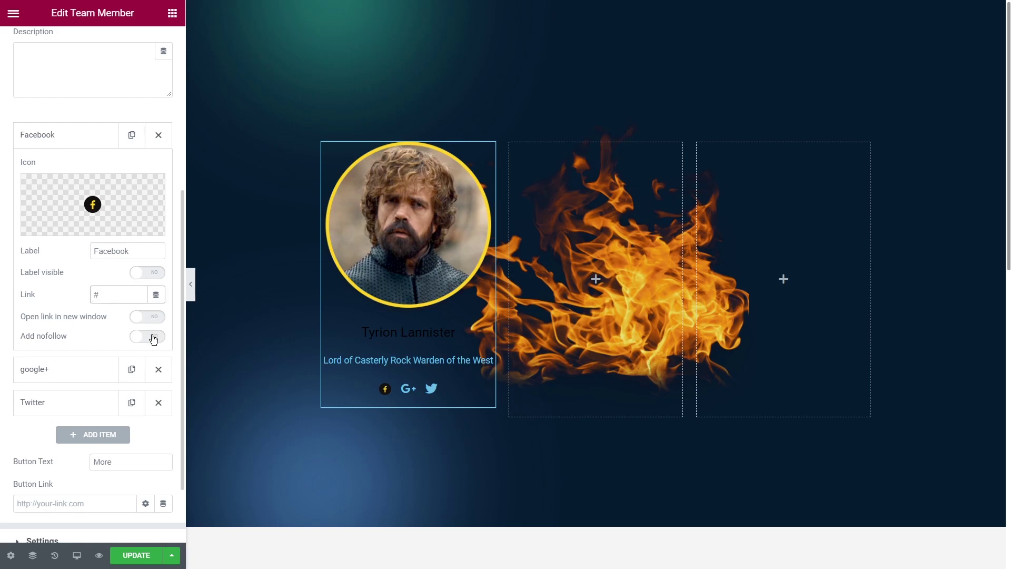
# Step: Relabel the google+ social item as LinkedIn and give it the round black-and-yellow LinkedIn SVG icon
pyautogui.click(68, 372)
pyautogui.moveTo(122, 284); pyautogui.dragTo(90, 284)
pyautogui.write('LinkedIn')
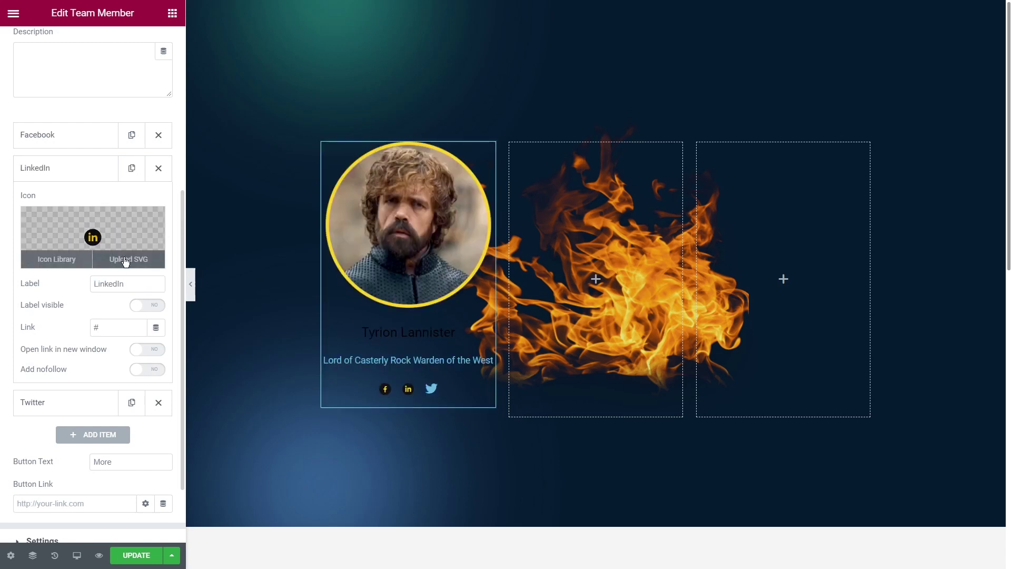
# Step: Replace the Twitter item's icon with the matching round black-and-yellow Twitter SVG
pyautogui.click(91, 402)
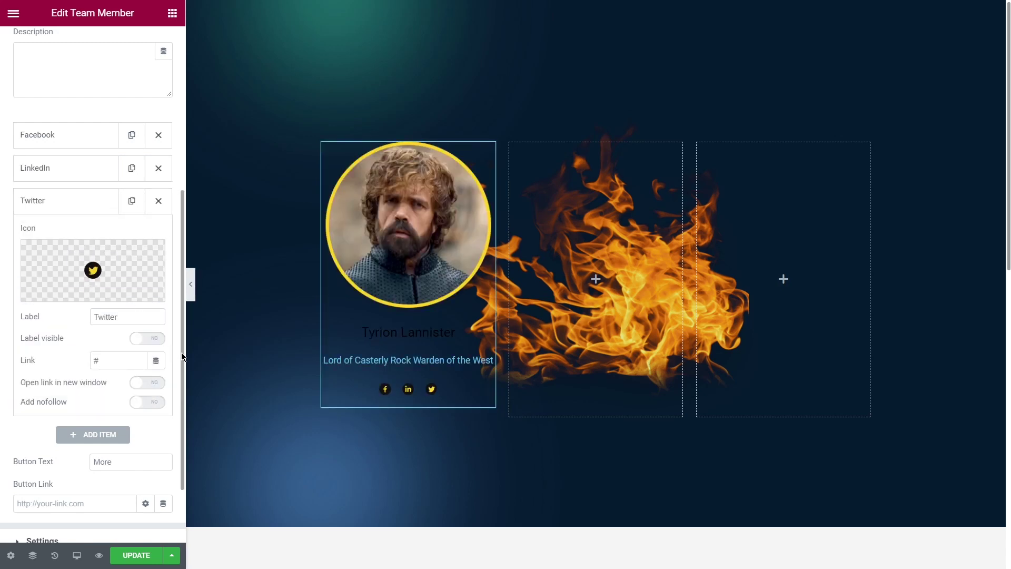
pyautogui.scroll(-2, 180, 390)
pyautogui.scroll(-1, 180, 390)
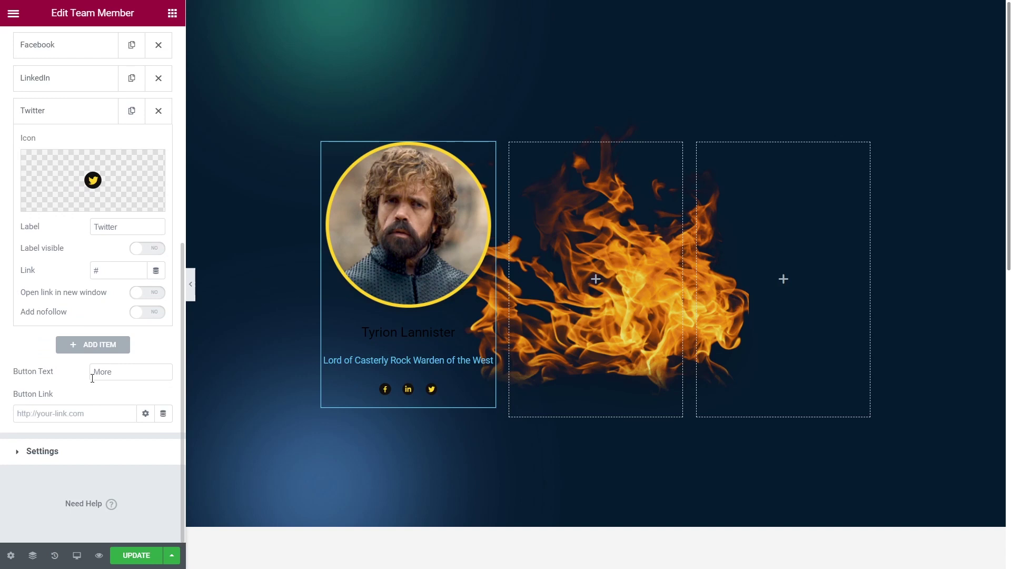
# Step: Display the social icons, position and name in the image cover, and preview the overlay showing on hover
pyautogui.click(77, 455)
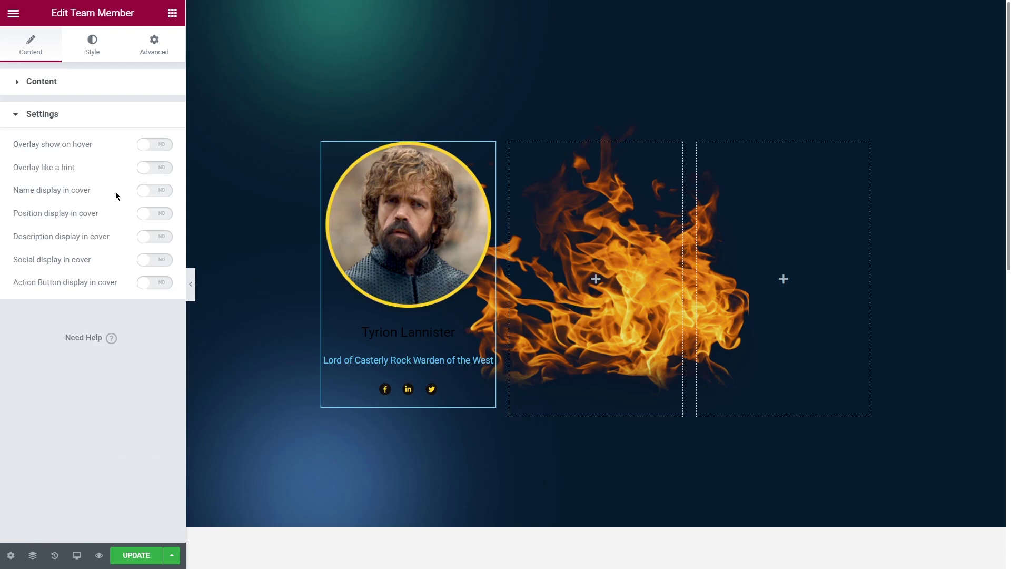
pyautogui.click(163, 260)
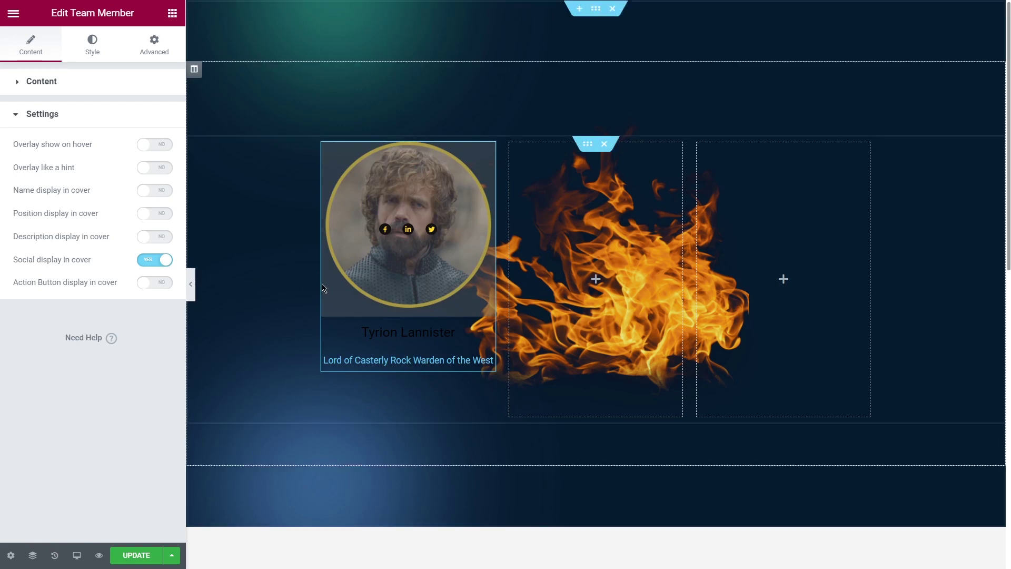
pyautogui.click(160, 214)
pyautogui.click(160, 191)
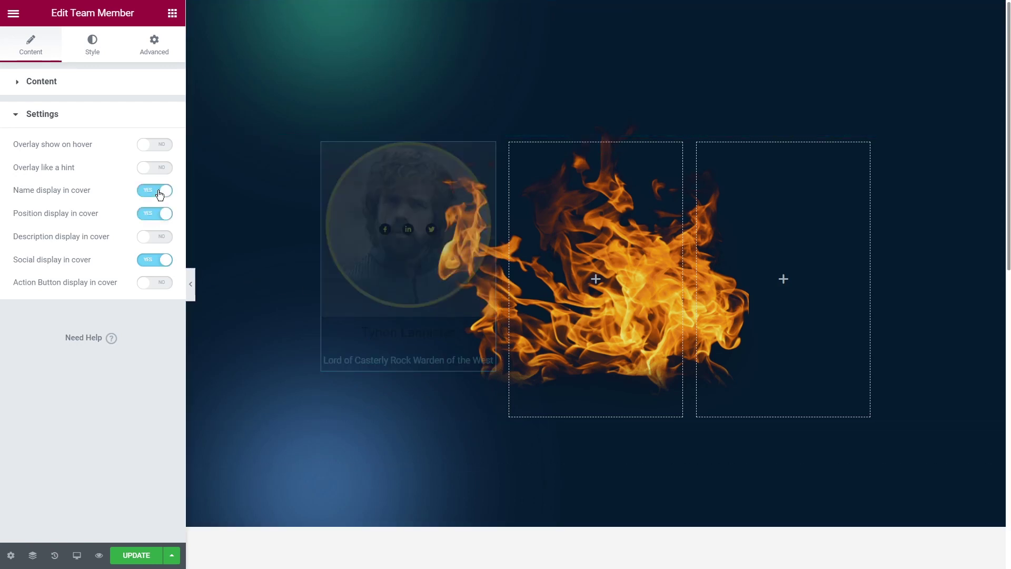
pyautogui.click(159, 150)
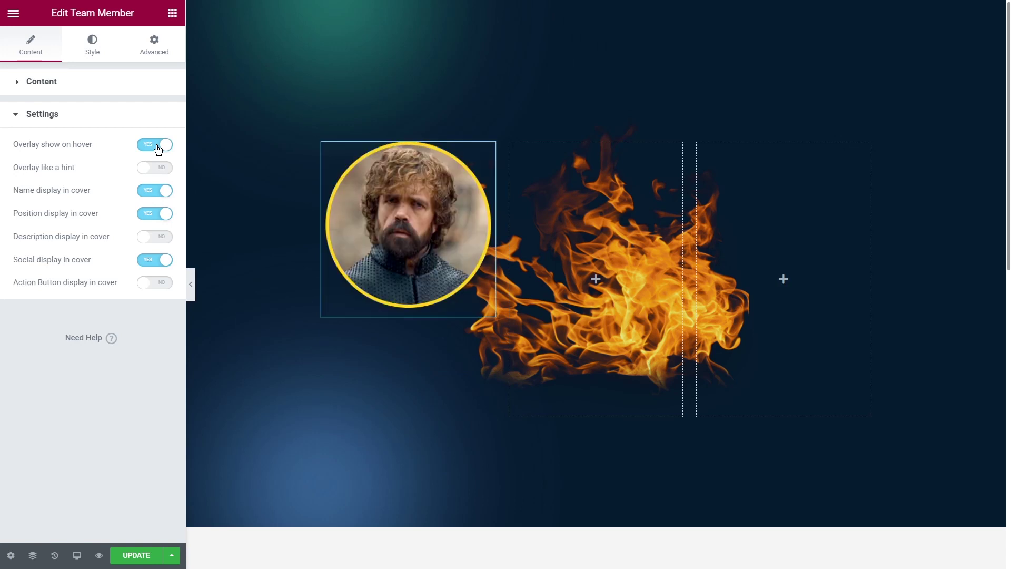
pyautogui.moveTo(435, 243)
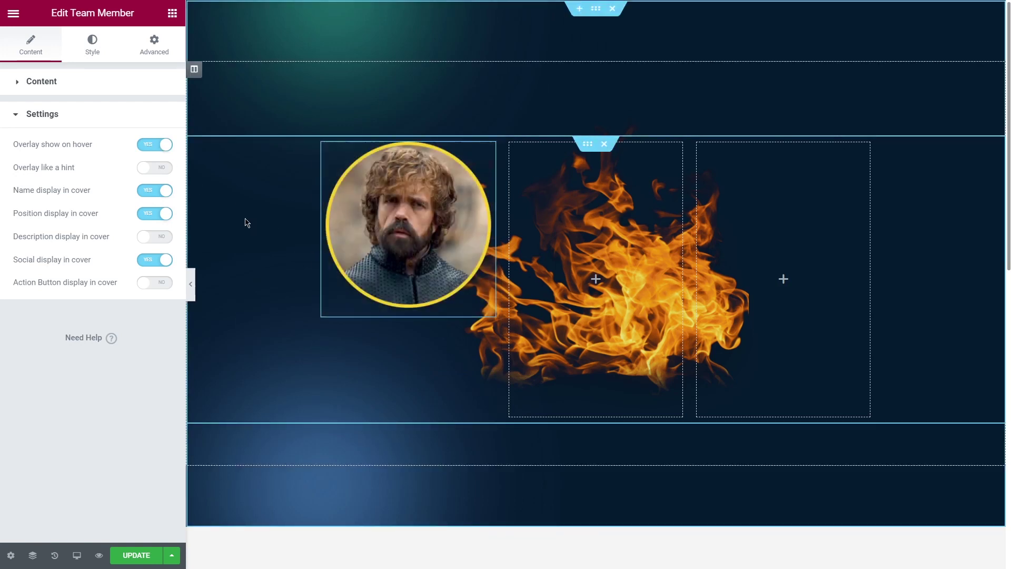
# Step: Make the overlay act like a hint with a hint corner, and disable showing it only on hover
pyautogui.click(162, 169)
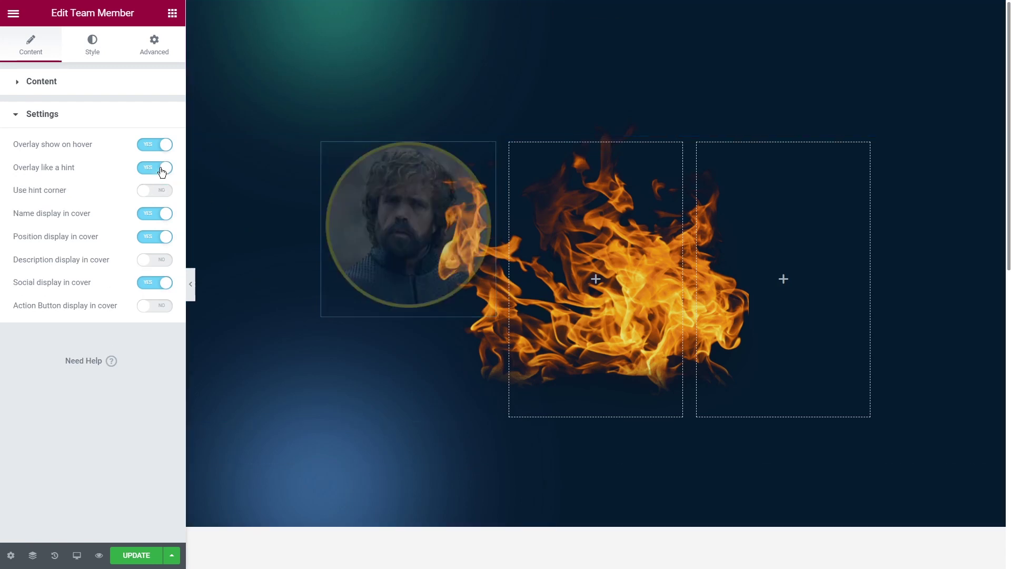
pyautogui.moveTo(435, 228)
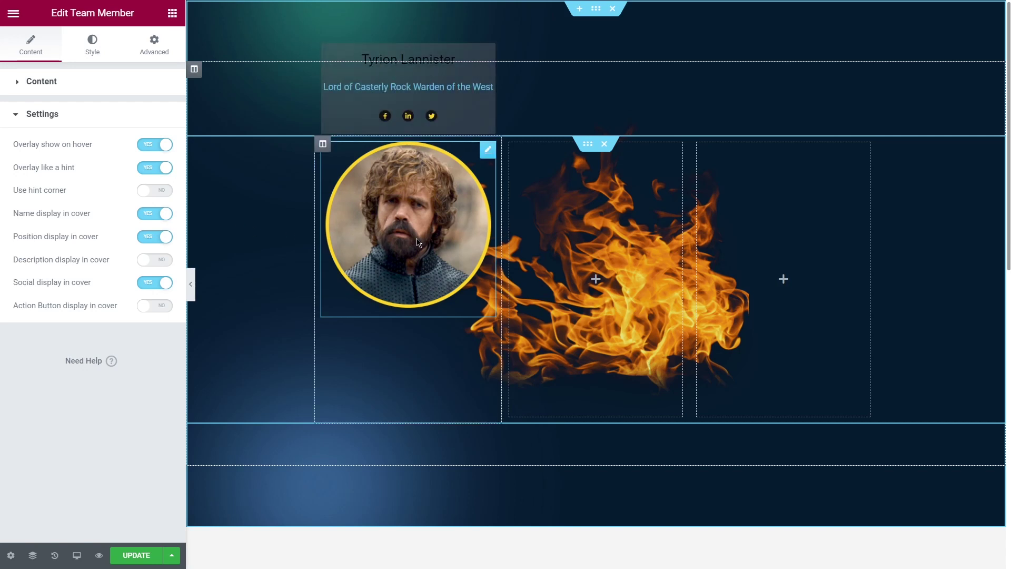
pyautogui.click(148, 148)
pyautogui.click(162, 191)
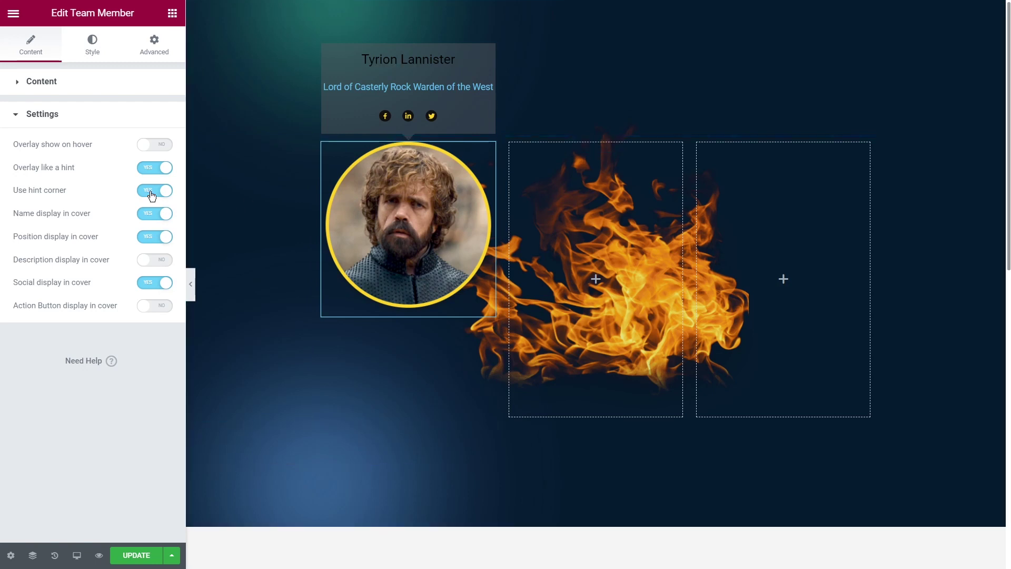
# Step: Turn off the hint corner, the hint overlay and the cover display of name, position and social icons
pyautogui.click(152, 195)
pyautogui.click(150, 168)
pyautogui.click(159, 213)
pyautogui.click(157, 192)
pyautogui.click(157, 261)
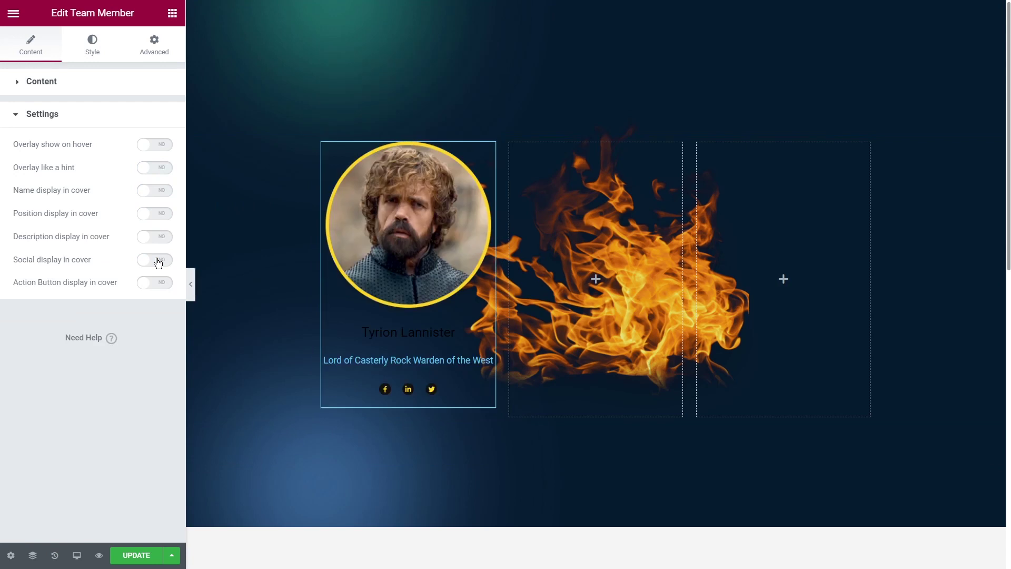
# Step: Try a classic background colour on the team member card, clear it and use the yellow textured background image
pyautogui.click(93, 42)
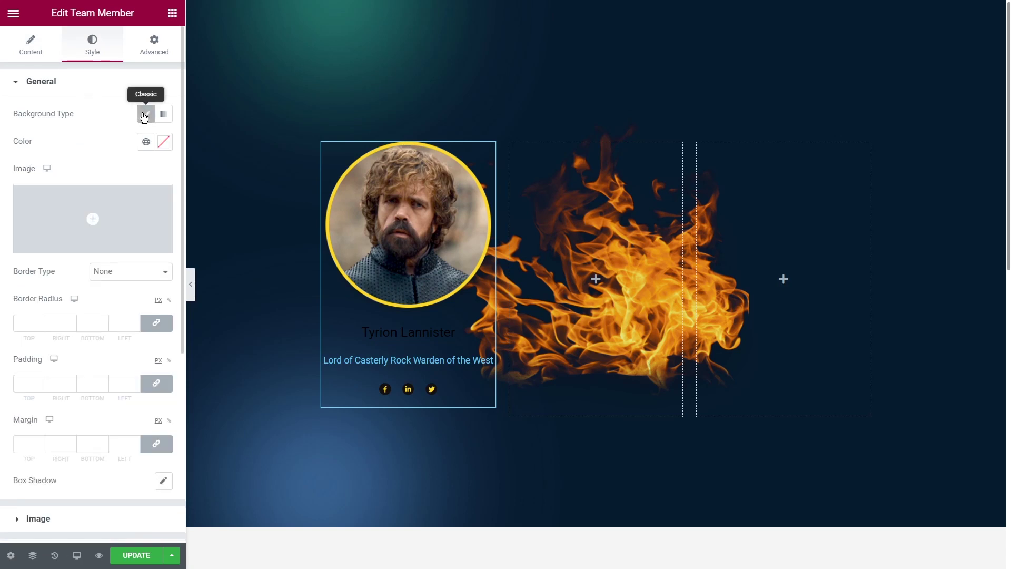
pyautogui.click(163, 141)
pyautogui.moveTo(94, 190)
pyautogui.mouseDown()
pyautogui.moveTo(233, 210)
pyautogui.moveTo(90, 185)
pyautogui.mouseUp()
pyautogui.click(209, 166)
pyautogui.click(116, 152)
pyautogui.click(93, 219)
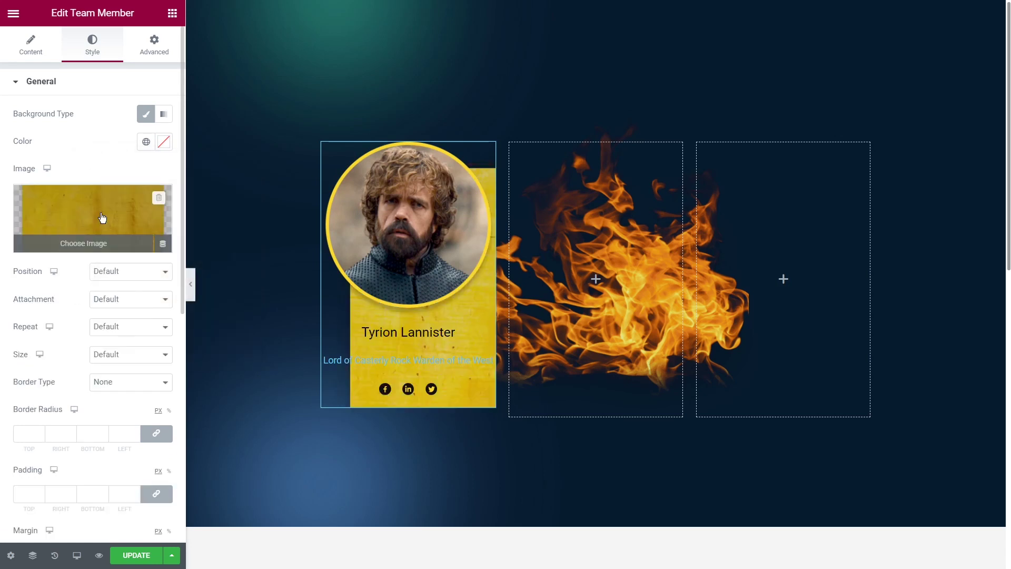
# Step: Set the card's background image to Center Center, No-repeat and a custom size with a width of 276 px
pyautogui.click(118, 272)
pyautogui.click(116, 297)
pyautogui.click(114, 320)
pyautogui.click(114, 345)
pyautogui.click(113, 354)
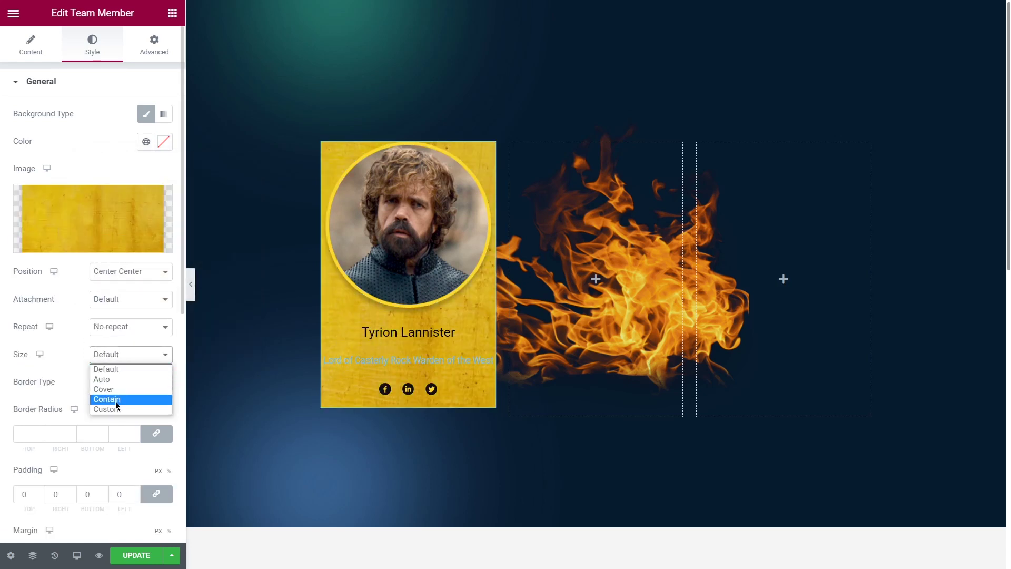
pyautogui.click(116, 409)
pyautogui.click(112, 360)
pyautogui.click(113, 410)
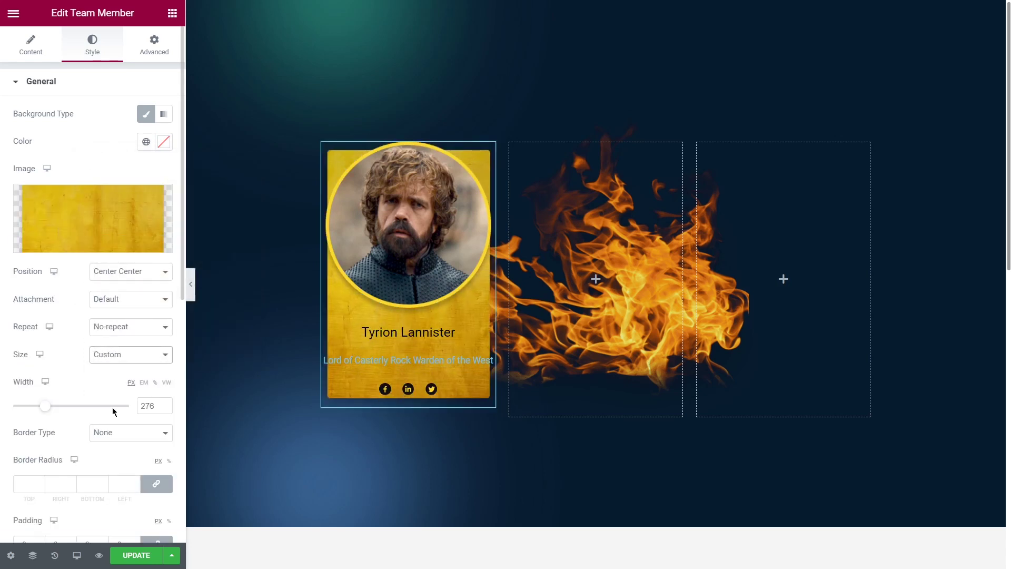
# Step: Try a solid border on the card, set it back to None and apply 5 px padding on all sides
pyautogui.scroll(-3, 174, 356)
pyautogui.click(127, 263)
pyautogui.click(114, 287)
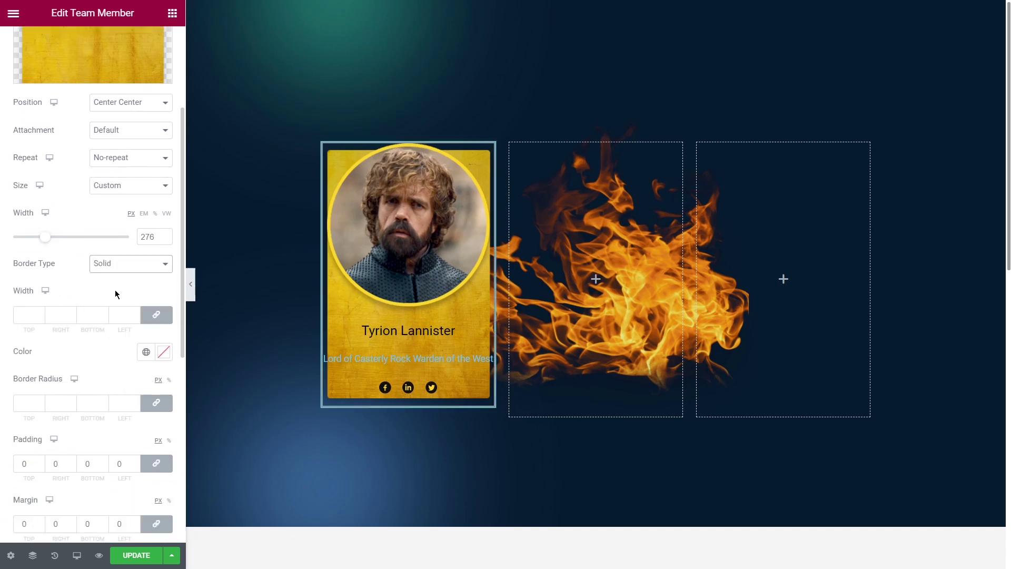
pyautogui.click(114, 263)
pyautogui.click(108, 275)
pyautogui.click(28, 375)
pyautogui.write('5')
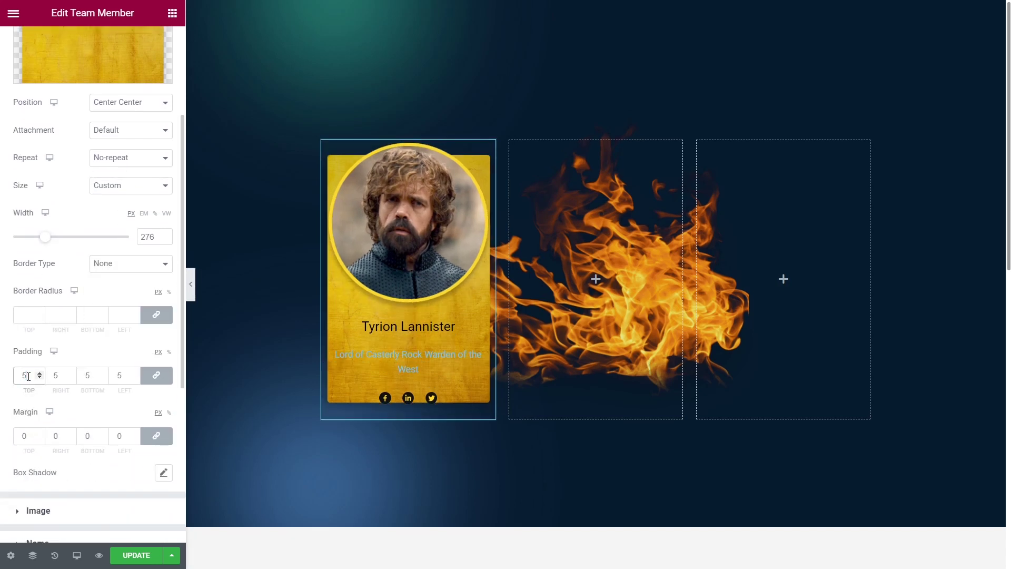
# Step: Try a coloured box shadow on the card and reset it
pyautogui.scroll(-3, 179, 323)
pyautogui.click(163, 327)
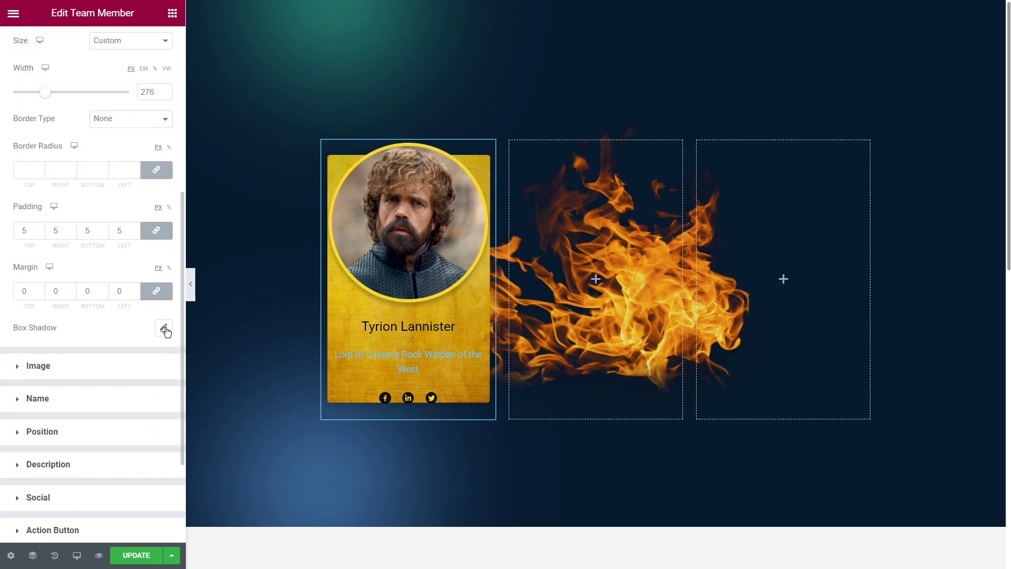
pyautogui.click(154, 362)
pyautogui.moveTo(171, 289)
pyautogui.mouseDown()
pyautogui.moveTo(127, 171)
pyautogui.moveTo(86, 278)
pyautogui.moveTo(198, 177)
pyautogui.mouseUp()
pyautogui.click(235, 154)
pyautogui.click(159, 328)
# Step: Enable a custom size for the member image and set its width and height to 220 px
pyautogui.click(93, 367)
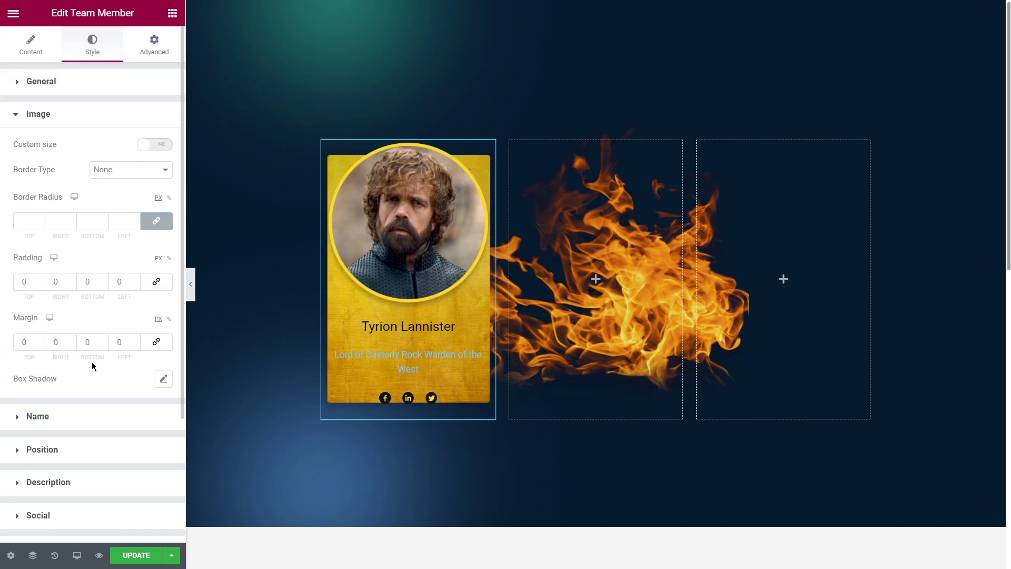
pyautogui.click(158, 144)
pyautogui.doubleClick(142, 193)
pyautogui.write('220')
pyautogui.doubleClick(142, 244)
pyautogui.write('220')
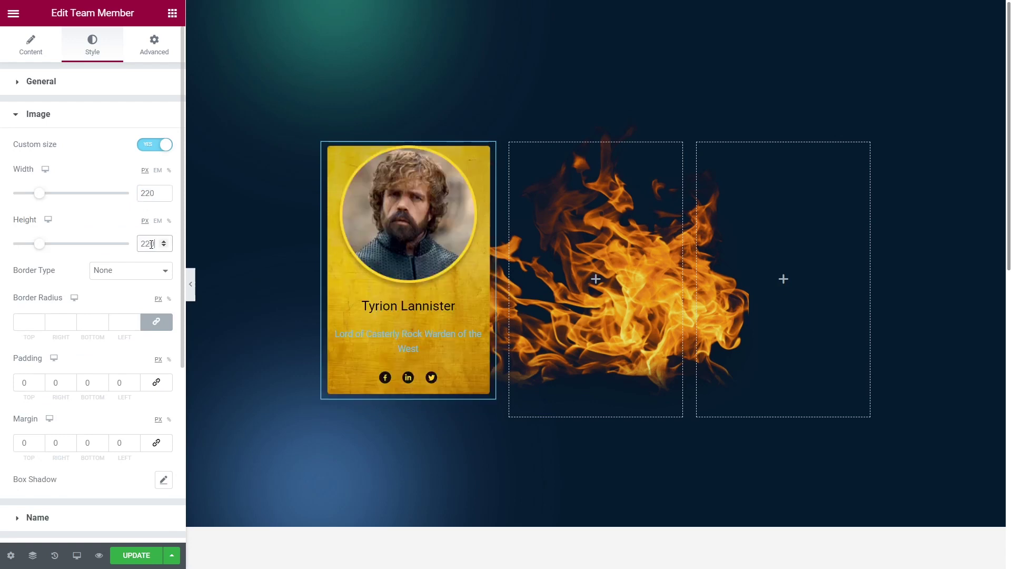
# Step: Set the member image's top padding to 18 px and preview the card across the full page width
pyautogui.doubleClick(35, 381)
pyautogui.write('18')
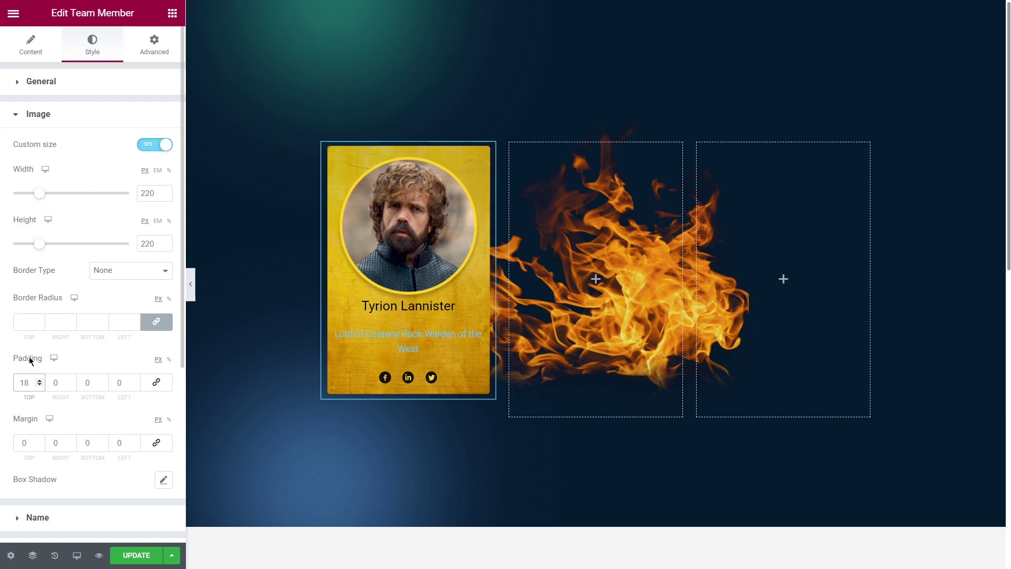
pyautogui.click(191, 285)
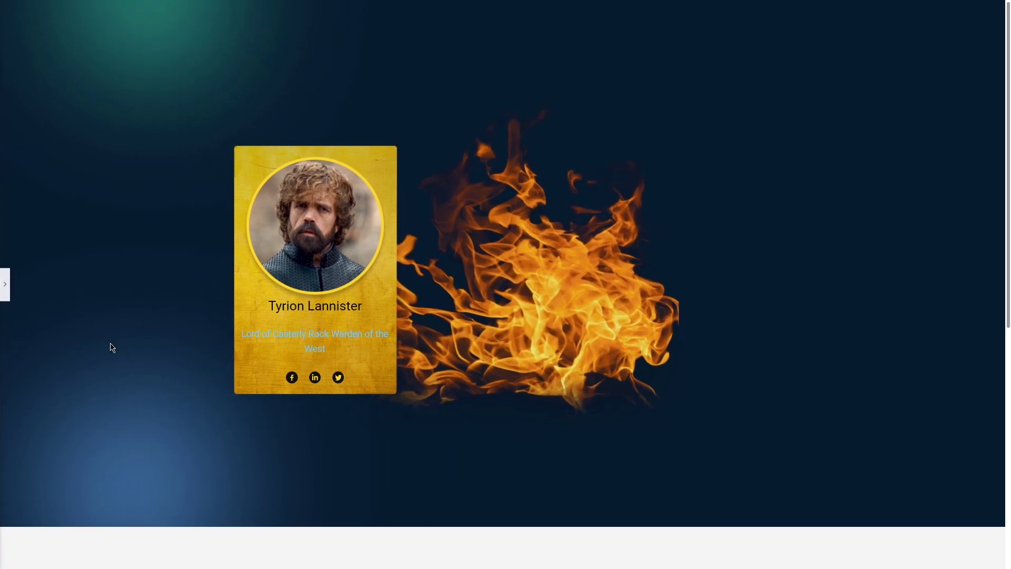
pyautogui.click(5, 284)
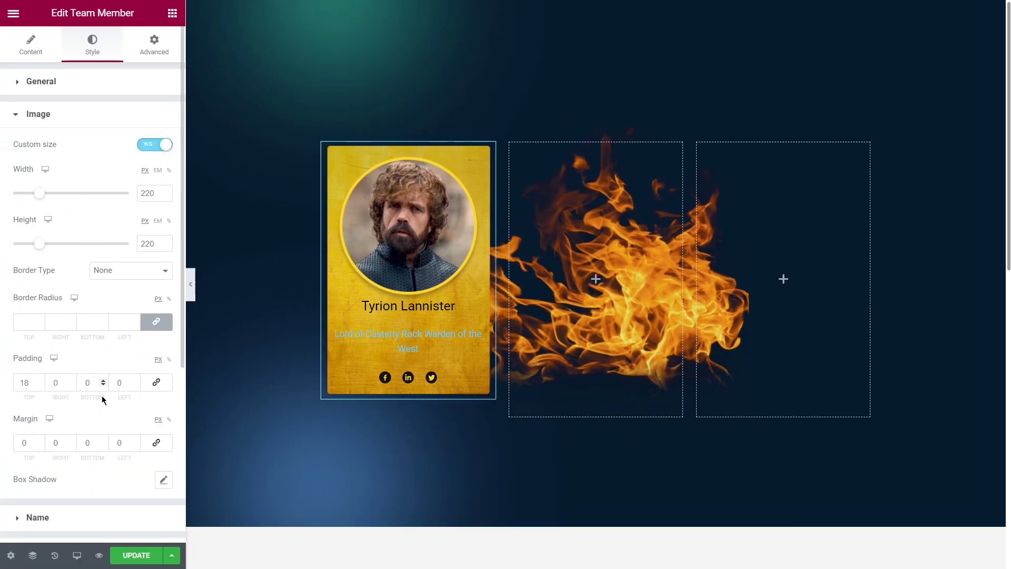
# Step: Give the name a bold small-caps serif font at 24 px
pyautogui.scroll(-4, 105, 379)
pyautogui.click(84, 322)
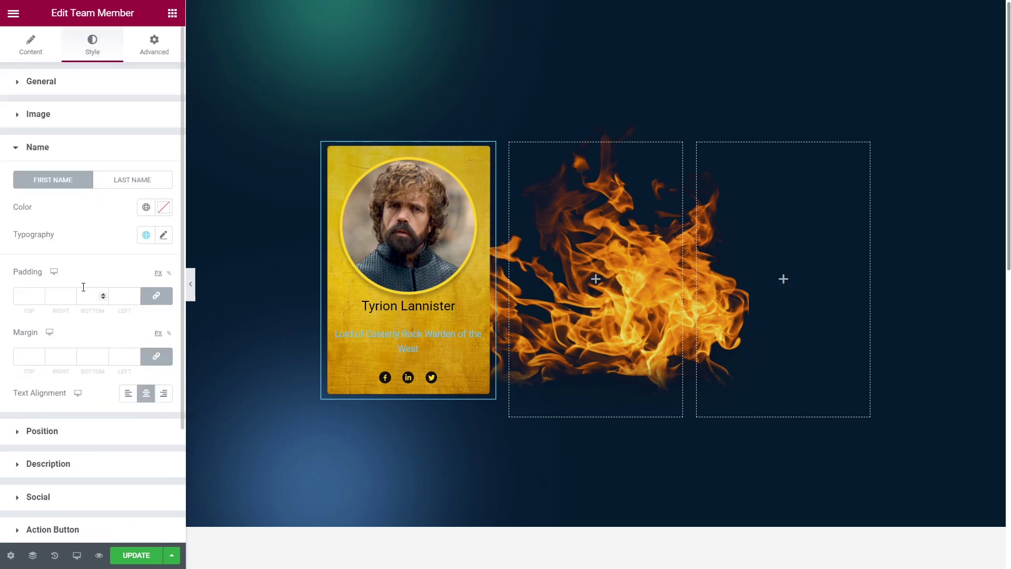
pyautogui.click(163, 235)
pyautogui.click(126, 296)
pyautogui.click(127, 350)
pyautogui.click(136, 347)
pyautogui.write('24')
pyautogui.click(123, 374)
pyautogui.click(106, 450)
pyautogui.click(164, 234)
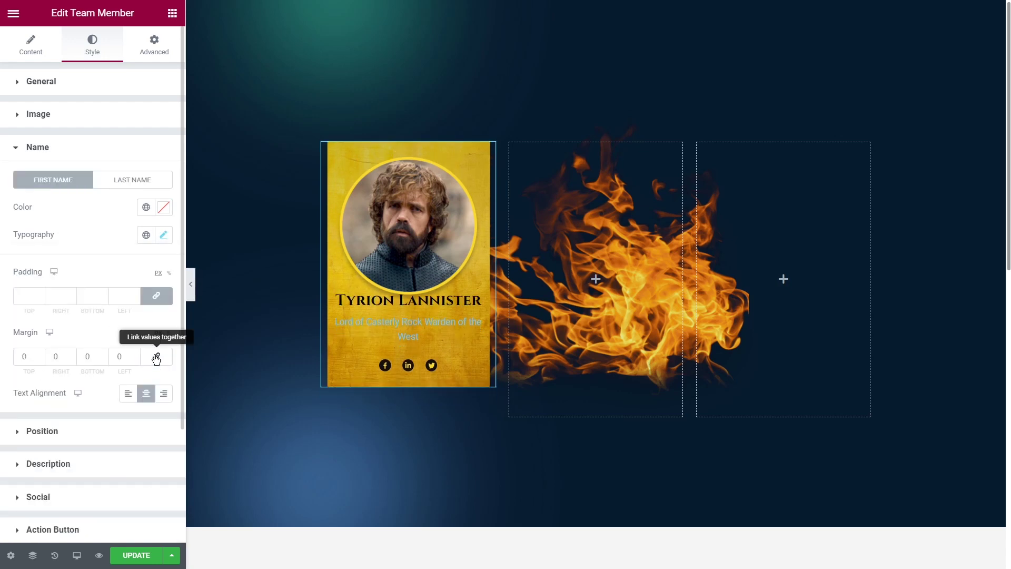
# Step: Try top margins of 20 and 18 px for the name and settle on 20 px
pyautogui.click(23, 356)
pyautogui.write('20')
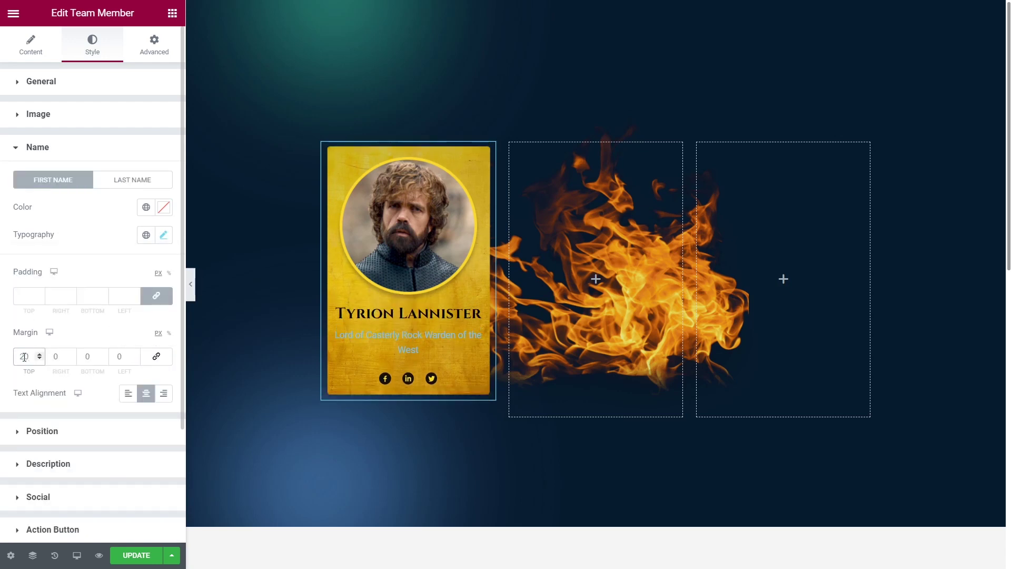
pyautogui.press('BackSpace')
pyautogui.press('BackSpace')
pyautogui.write('18')
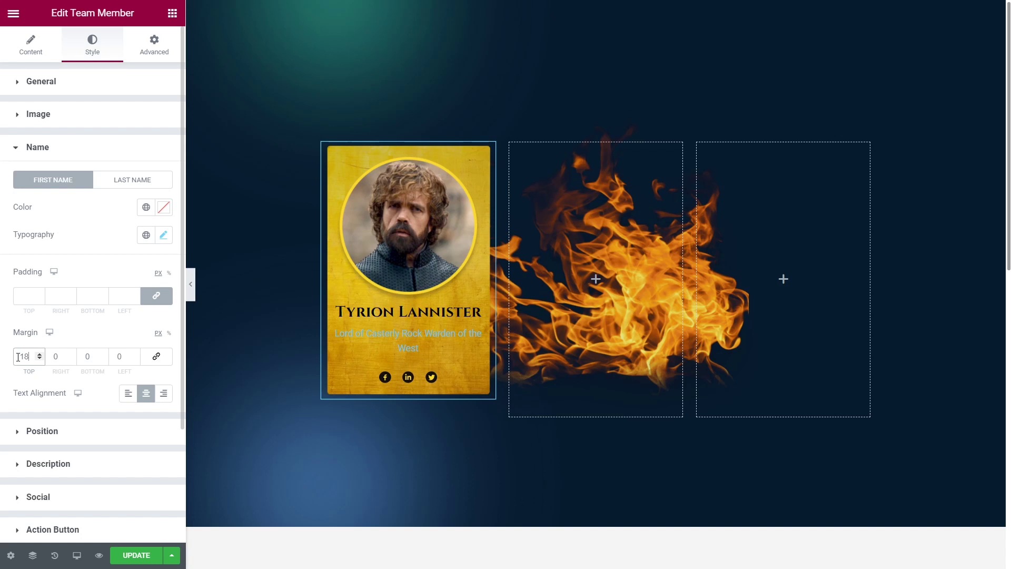
pyautogui.press('BackSpace')
pyautogui.press('BackSpace')
pyautogui.write('20')
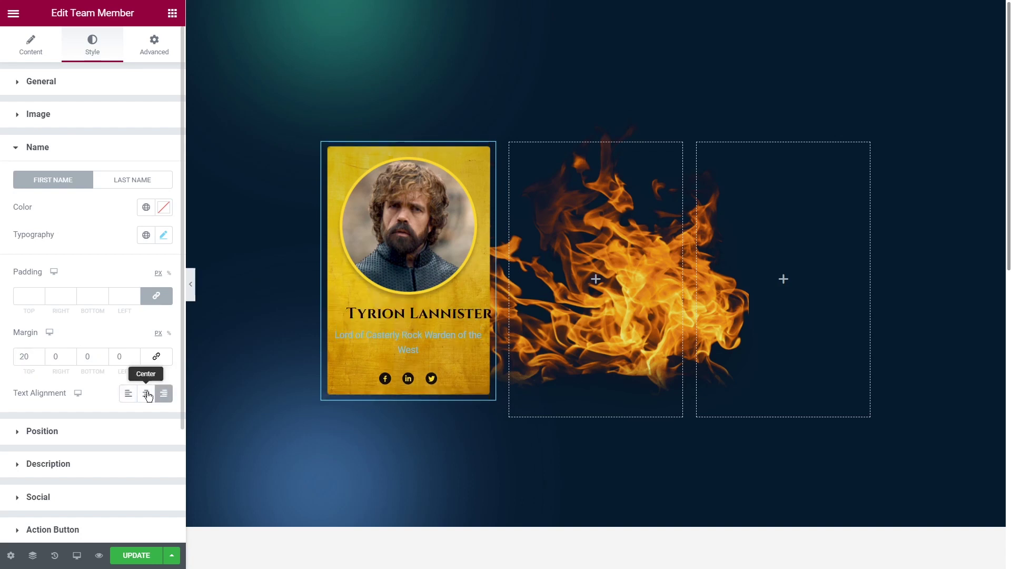
# Step: Make the position text black and set its typography to bold Roboto
pyautogui.scroll(-2, 75, 312)
pyautogui.click(76, 311)
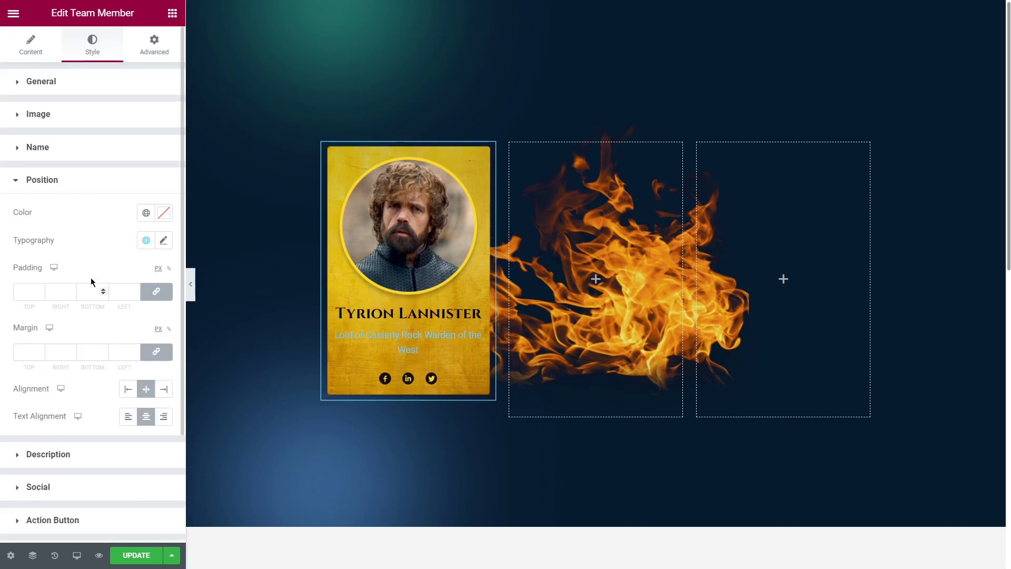
pyautogui.click(165, 240)
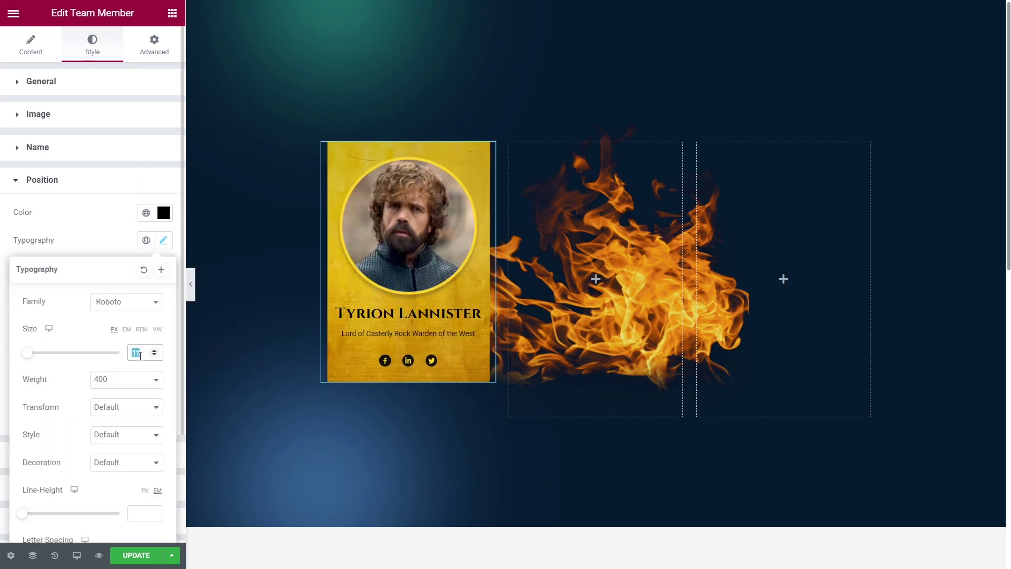
# Step: Try left and right alignment and a red background colour on the social icons, restoring centred alignment and no background
pyautogui.click(48, 454)
pyautogui.scroll(-3, 172, 461)
pyautogui.click(86, 352)
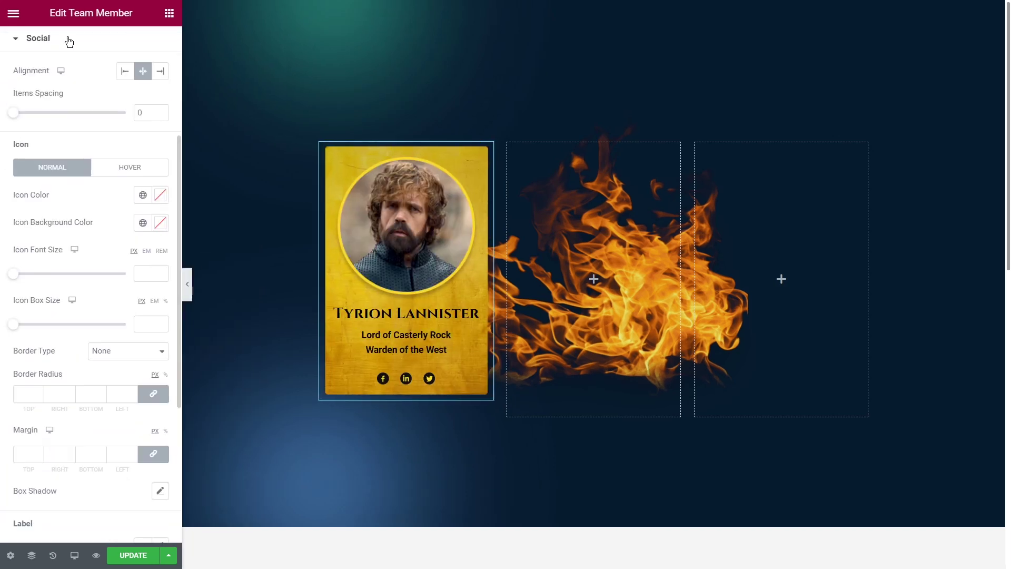
pyautogui.click(125, 70)
pyautogui.click(160, 71)
pyautogui.click(142, 71)
pyautogui.click(162, 116)
pyautogui.click(160, 223)
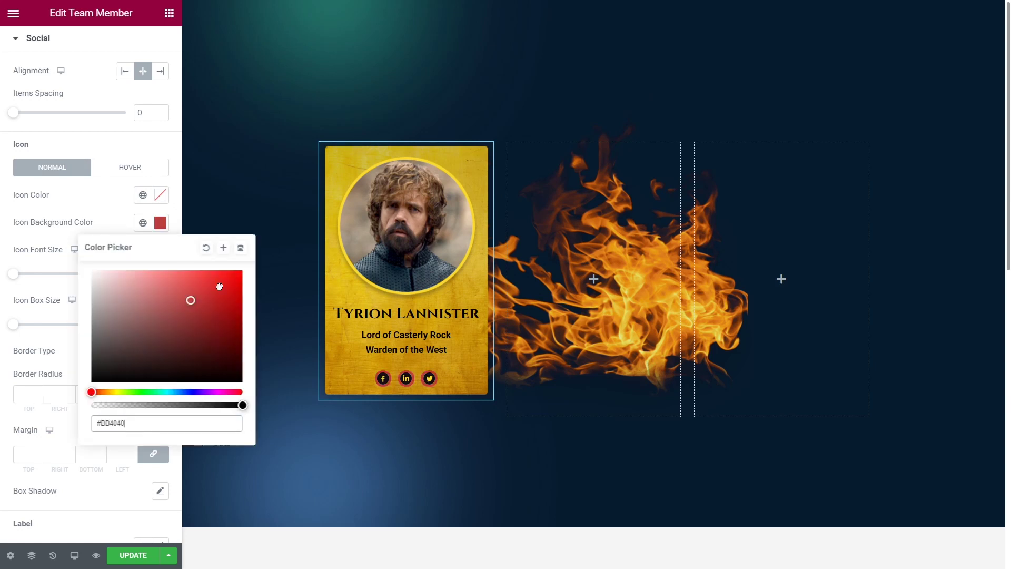
pyautogui.click(160, 223)
# Step: Set the social icons' font size to 30 px and their items spacing to 6
pyautogui.click(146, 274)
pyautogui.write('30')
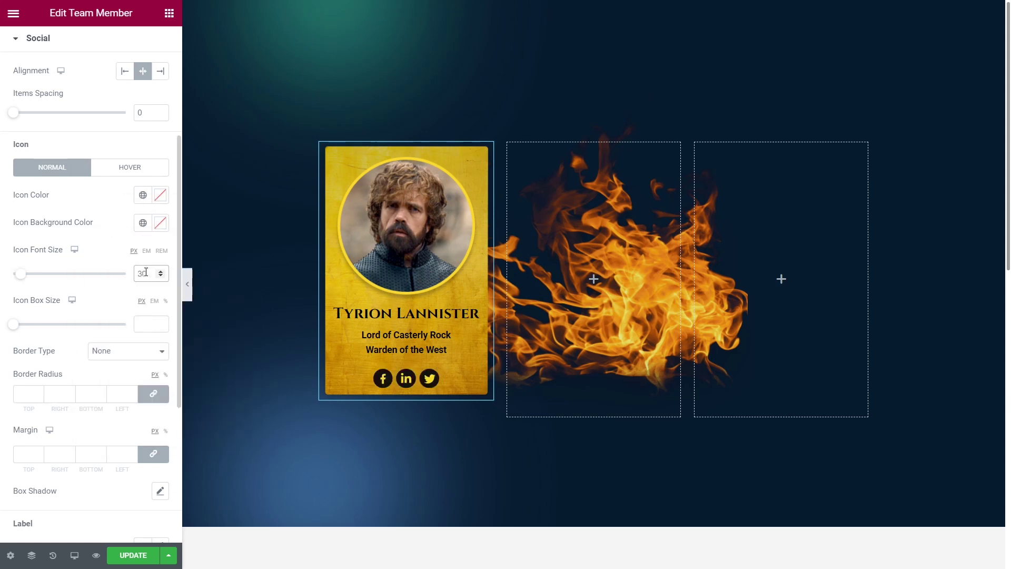
pyautogui.click(160, 110)
pyautogui.click(160, 111)
pyautogui.click(160, 110)
pyautogui.click(160, 110)
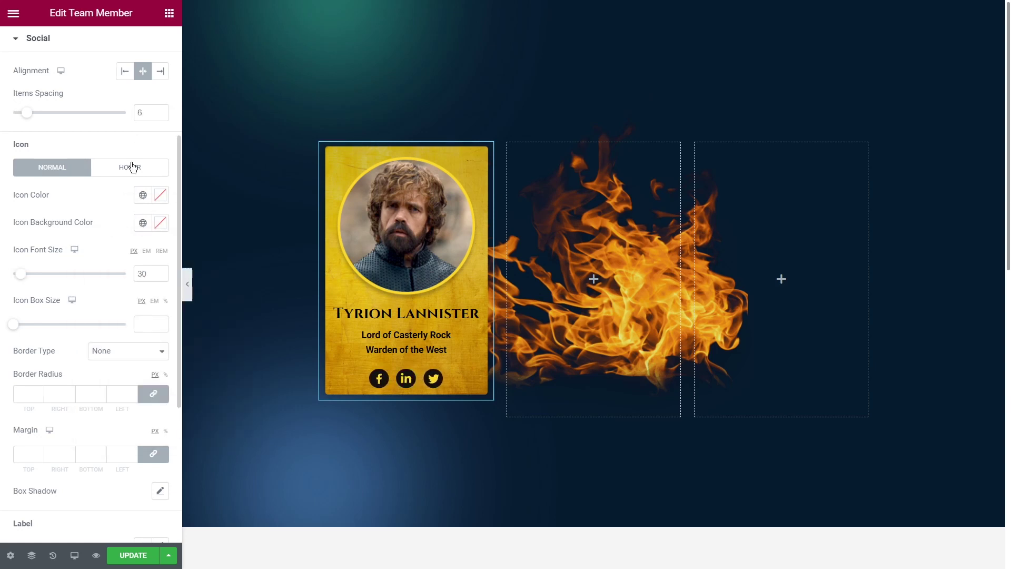
pyautogui.click(160, 110)
pyautogui.click(160, 110)
# Step: Unlink the social icons' margins in the normal state and set the left margin to 7 px
pyautogui.click(135, 166)
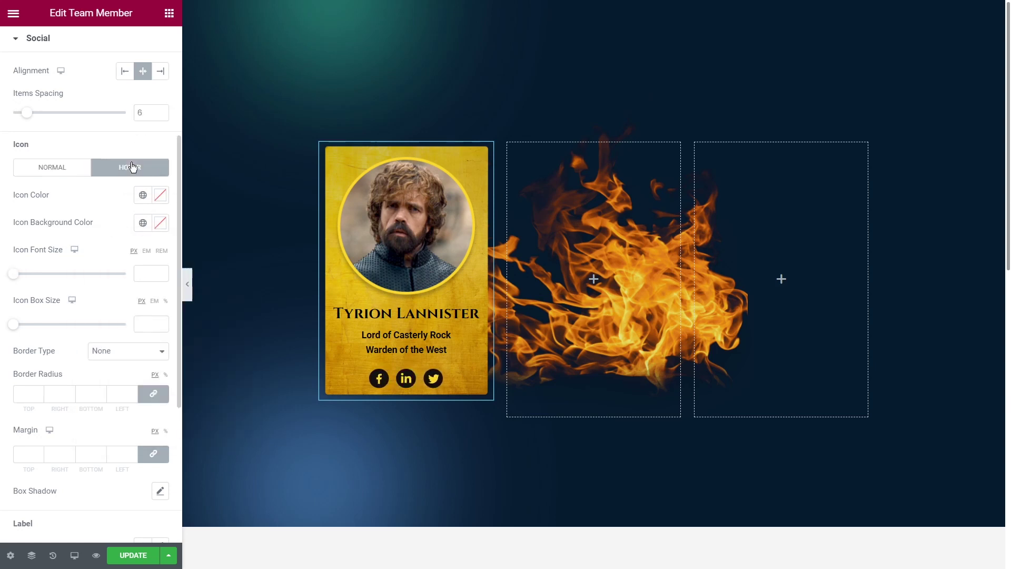
pyautogui.click(41, 165)
pyautogui.scroll(-3, 177, 344)
pyautogui.scroll(-1, 177, 347)
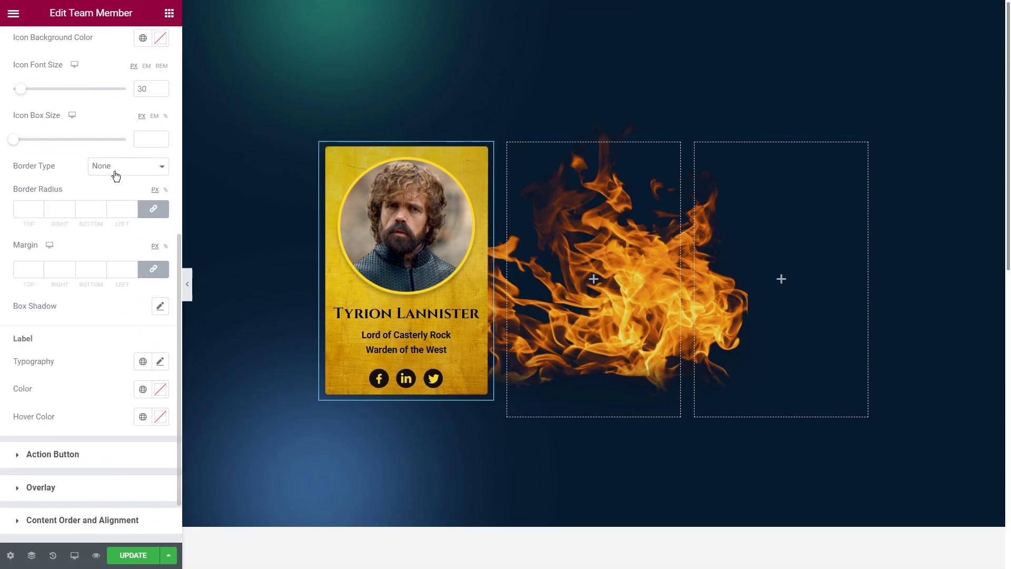
pyautogui.click(153, 269)
pyautogui.click(117, 270)
pyautogui.write('7')
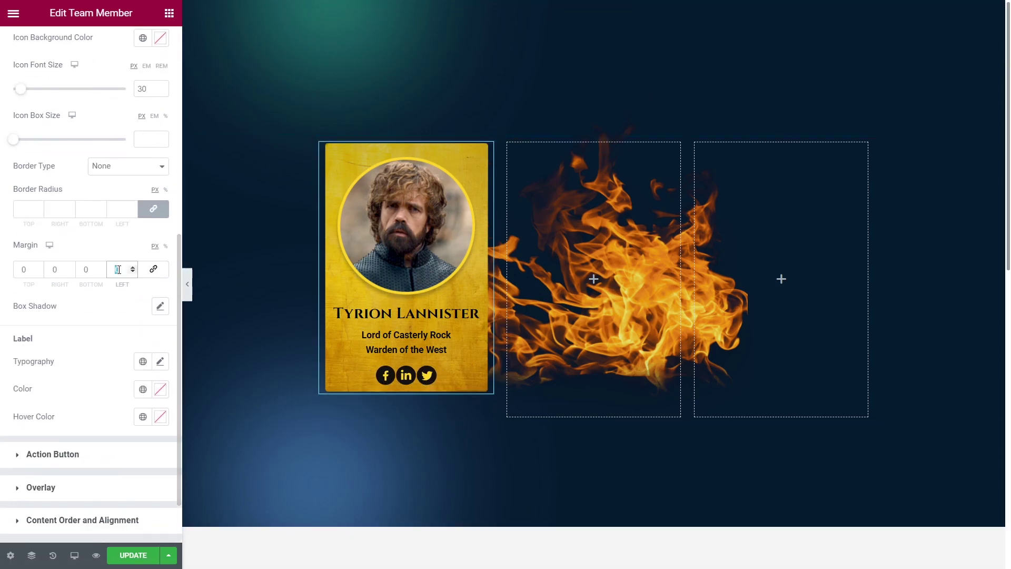
pyautogui.click(102, 267)
# Step: For hovered social icons, set the font size to 32 px and add an orange box shadow of rgba(255, 79, 5, 0.85)
pyautogui.scroll(2, 102, 269)
pyautogui.click(160, 371)
pyautogui.click(151, 407)
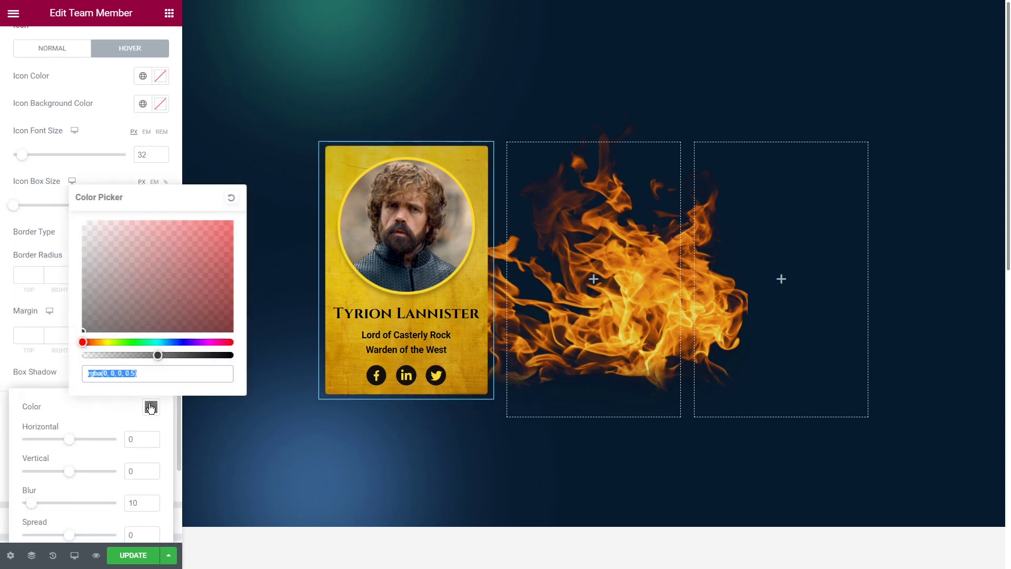
pyautogui.click(221, 311)
pyautogui.moveTo(201, 354); pyautogui.dragTo(211, 355)
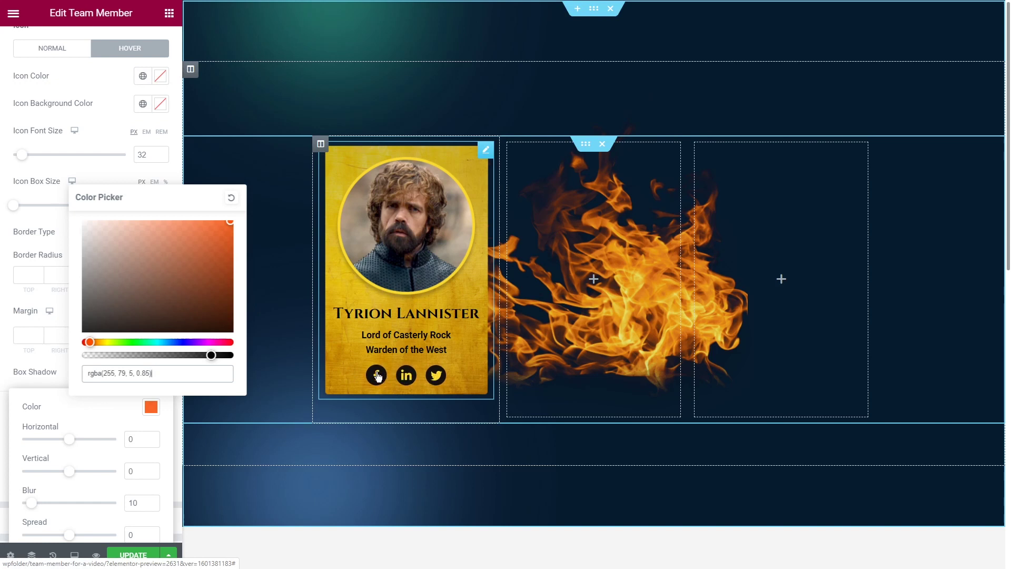
pyautogui.click(177, 179)
# Step: Look through the Action Button and Overlay style options of the team member card
pyautogui.scroll(-2, 118, 371)
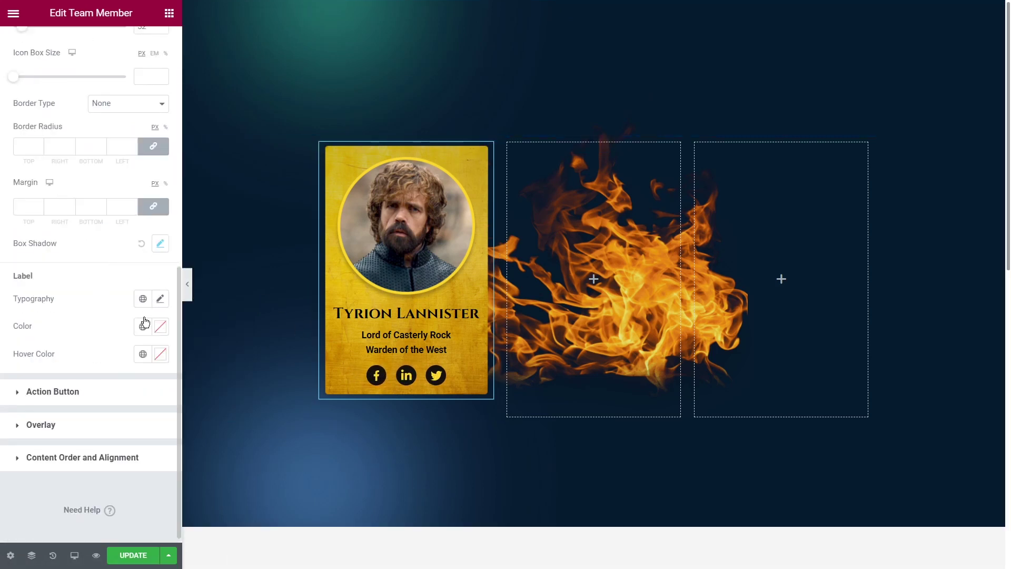
pyautogui.click(99, 391)
pyautogui.scroll(-5, 174, 474)
pyautogui.click(173, 449)
pyautogui.scroll(-2, 175, 450)
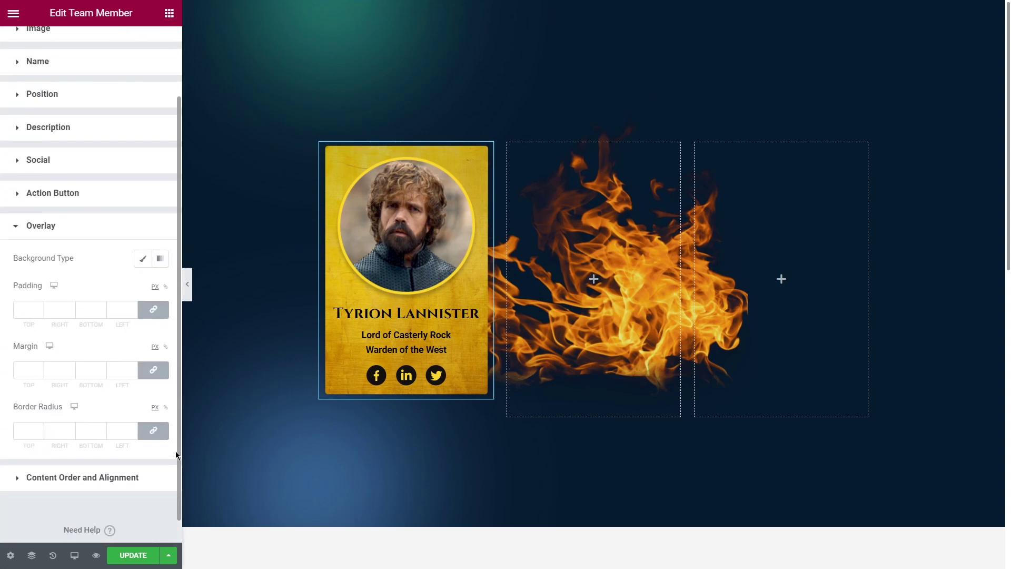
# Step: Try a different content order with the position at 1, the social icons at 2 and the name at 4
pyautogui.click(112, 478)
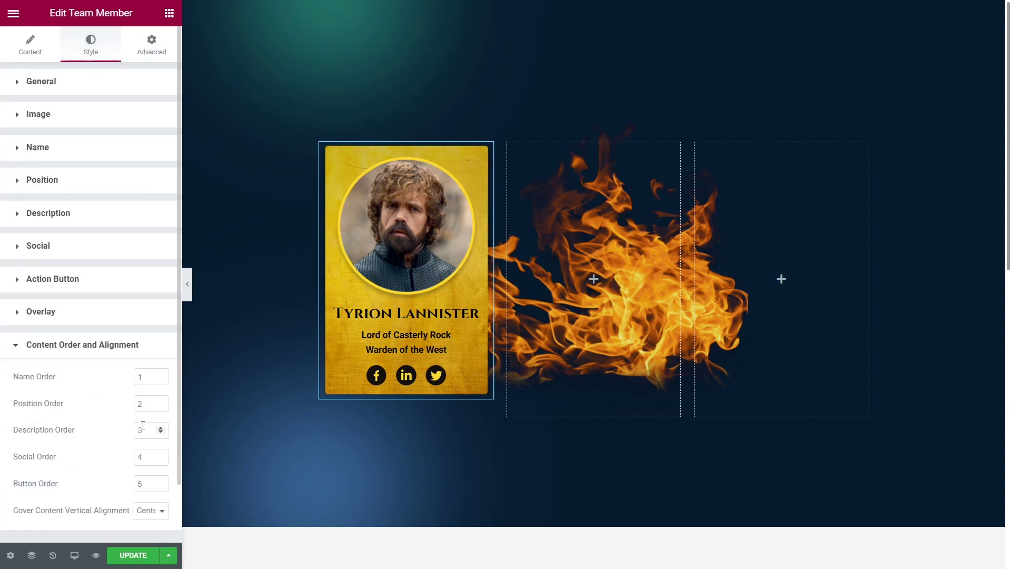
pyautogui.scroll(-1, 154, 428)
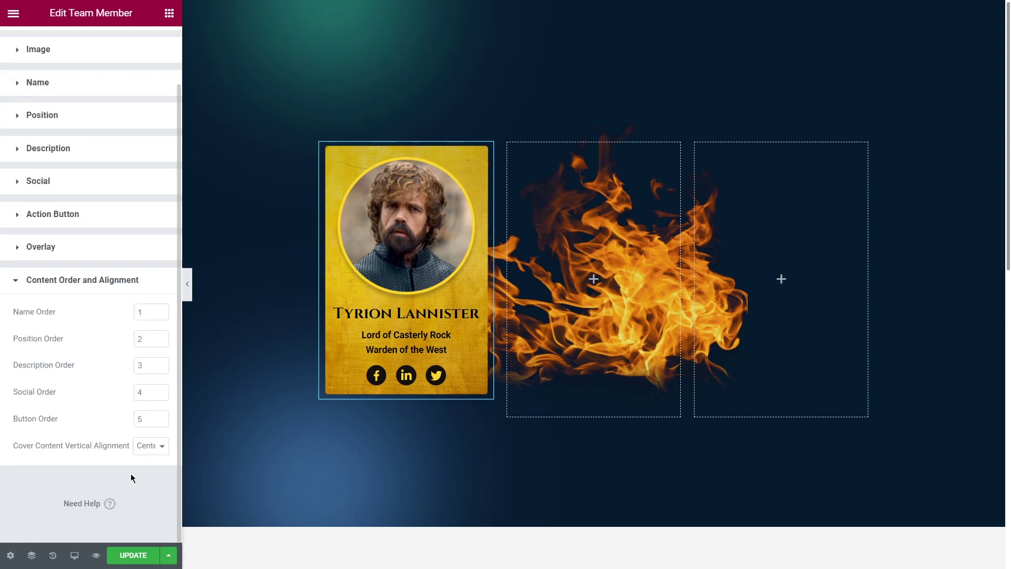
pyautogui.write('1')
pyautogui.doubleClick(136, 312)
pyautogui.write('4')
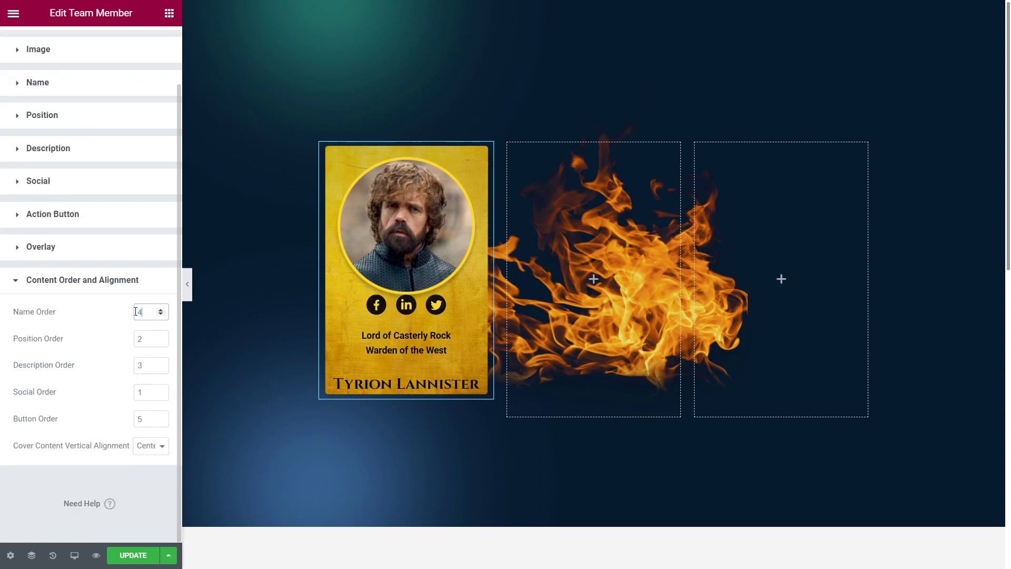
pyautogui.doubleClick(138, 392)
pyautogui.write('2')
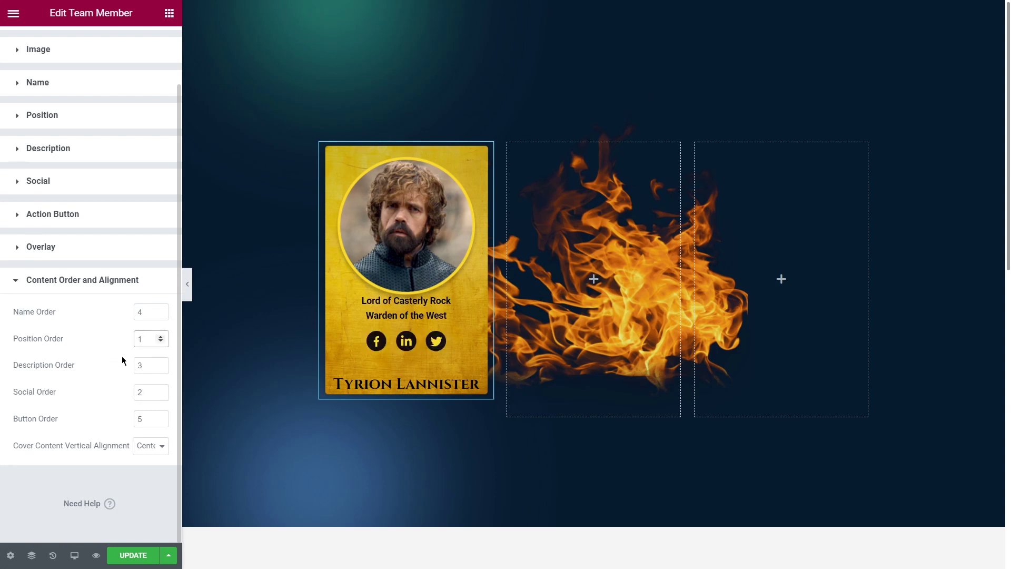
pyautogui.doubleClick(143, 339)
pyautogui.write('1')
# Step: Restore the content order to name 1, position 2 and social 4, and check the cover content vertical alignment options
pyautogui.hotkey('shift', 'Tab')
pyautogui.write('1')
pyautogui.doubleClick(146, 338)
pyautogui.write('2')
pyautogui.doubleClick(145, 392)
pyautogui.write('4')
pyautogui.click(157, 446)
pyautogui.click(148, 460)
pyautogui.click(153, 446)
pyautogui.scroll(2, 150, 466)
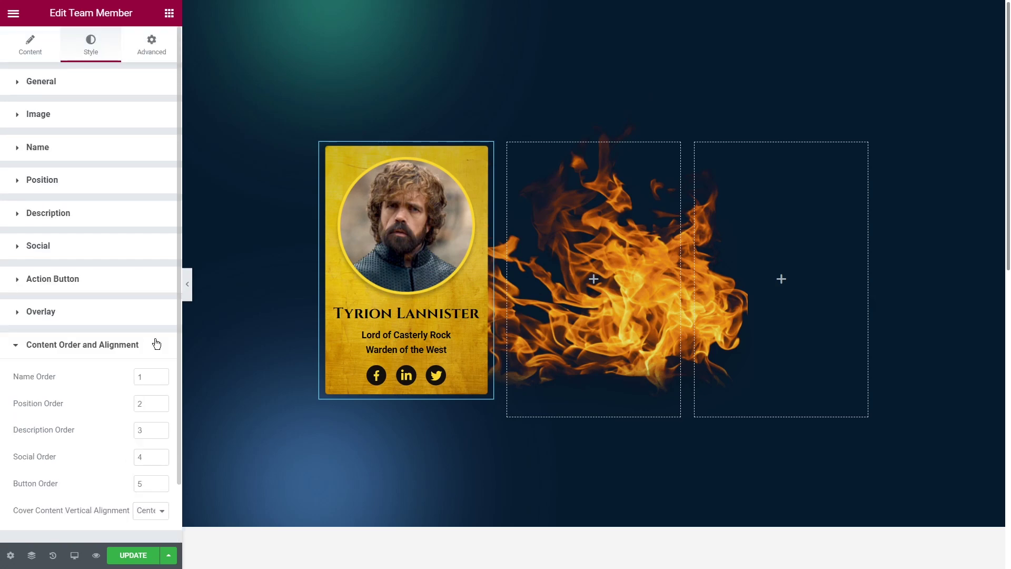
pyautogui.click(155, 344)
# Step: Copy the finished team member card and paste it into the second and third columns
pyautogui.rightClick(444, 293)
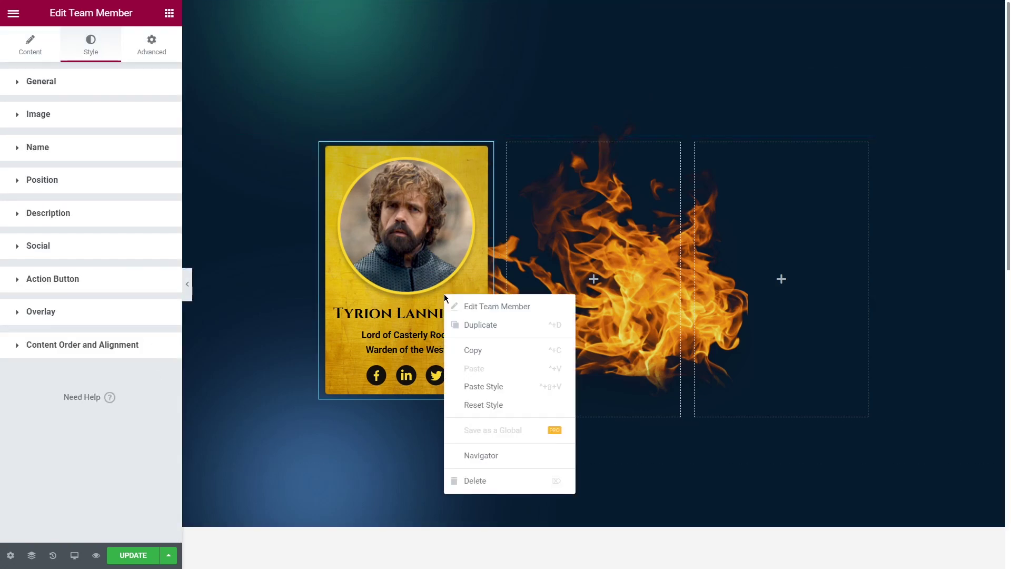
pyautogui.click(473, 350)
pyautogui.rightClick(570, 262)
pyautogui.click(591, 358)
pyautogui.rightClick(745, 258)
pyautogui.click(772, 359)
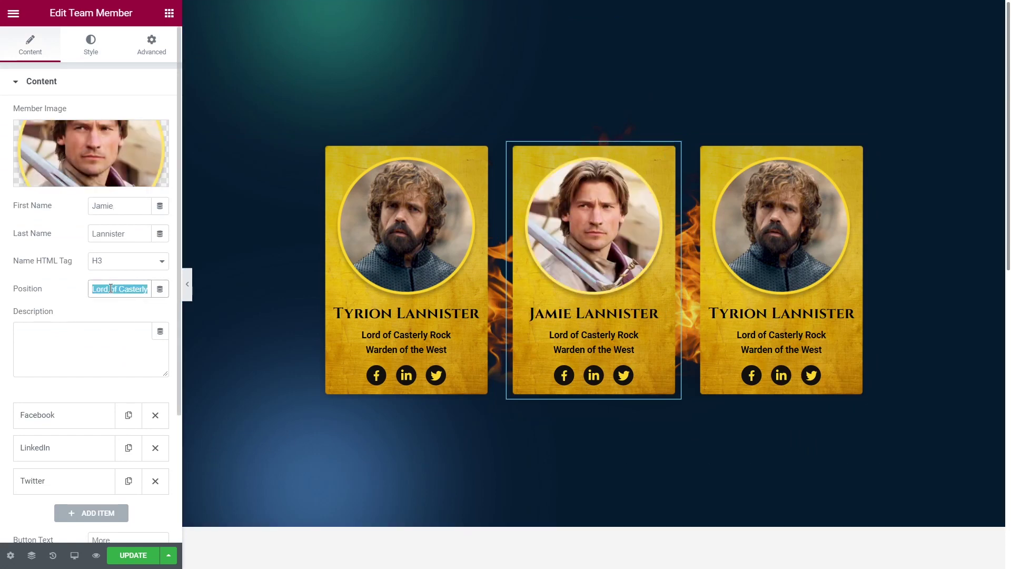
# Step: Set the second card's position to "Lord Commander of the Kingsguard" and the third card's to "Protector of the Seven Kingdoms"
pyautogui.write('Lord Commander of the Kingsguard')
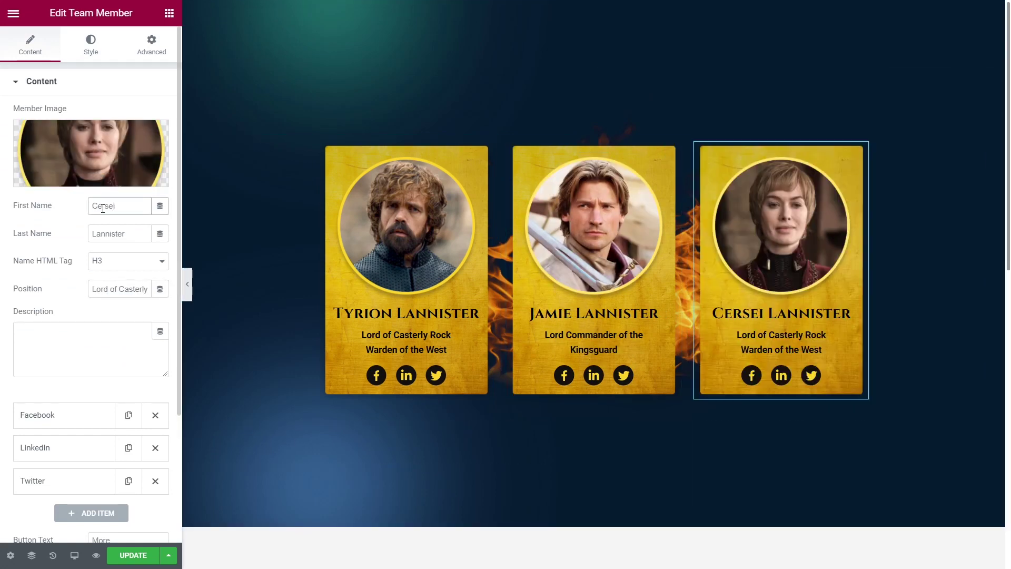
pyautogui.press('Tab')
pyautogui.press('Tab')
pyautogui.press('Tab')
pyautogui.write('Protector of the Seven Kingdoms')
pyautogui.click(187, 285)
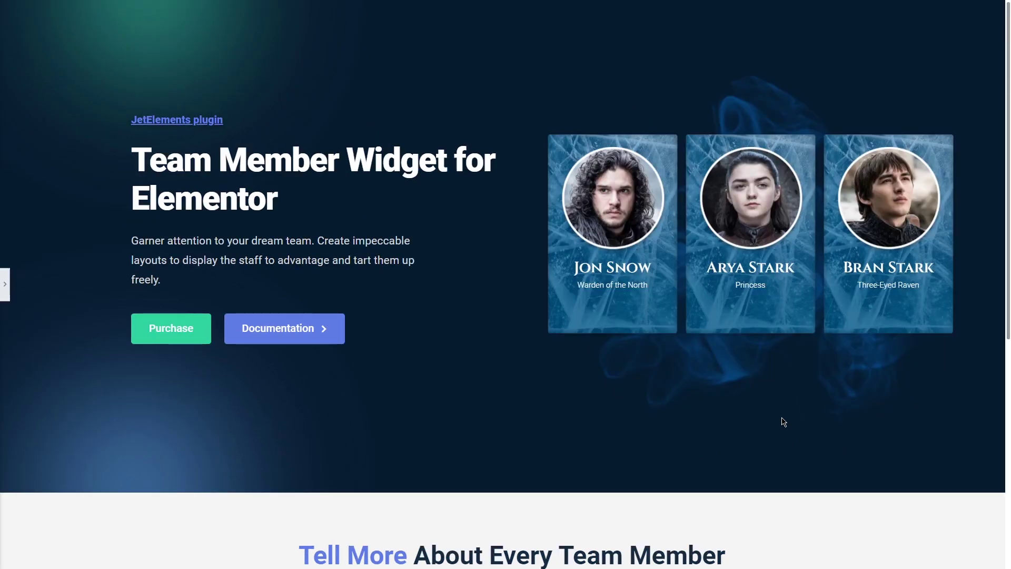
pyautogui.click(5, 284)
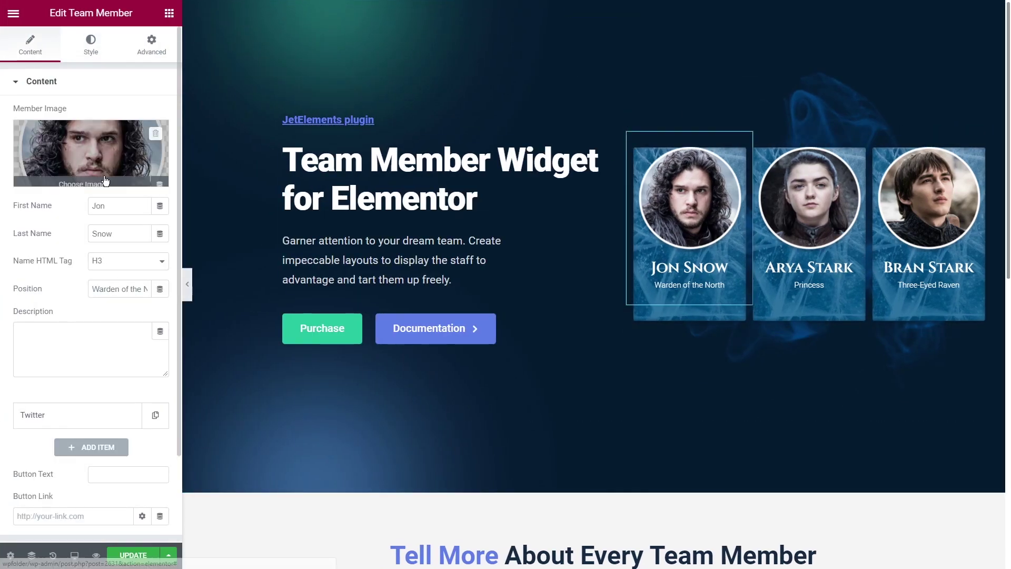
pyautogui.scroll(-2, 106, 181)
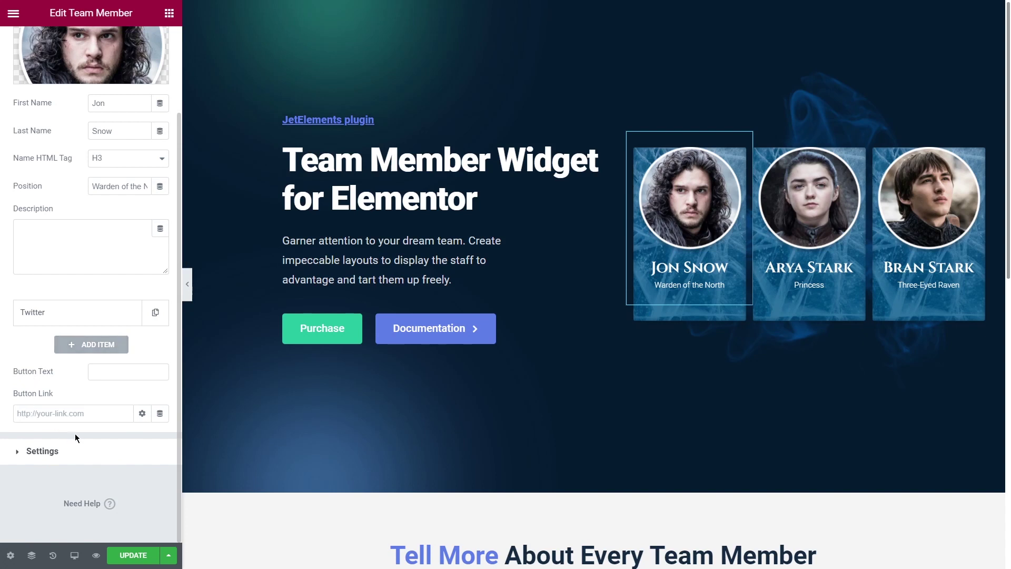
pyautogui.click(101, 372)
pyautogui.write('Find out more')
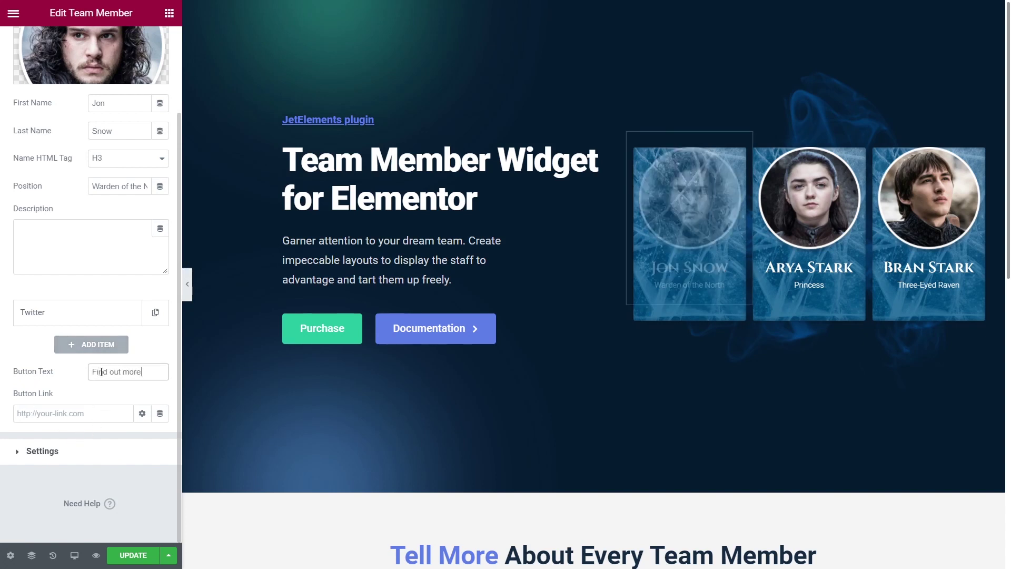
pyautogui.click(23, 414)
pyautogui.write('https://crocoblock.com/')
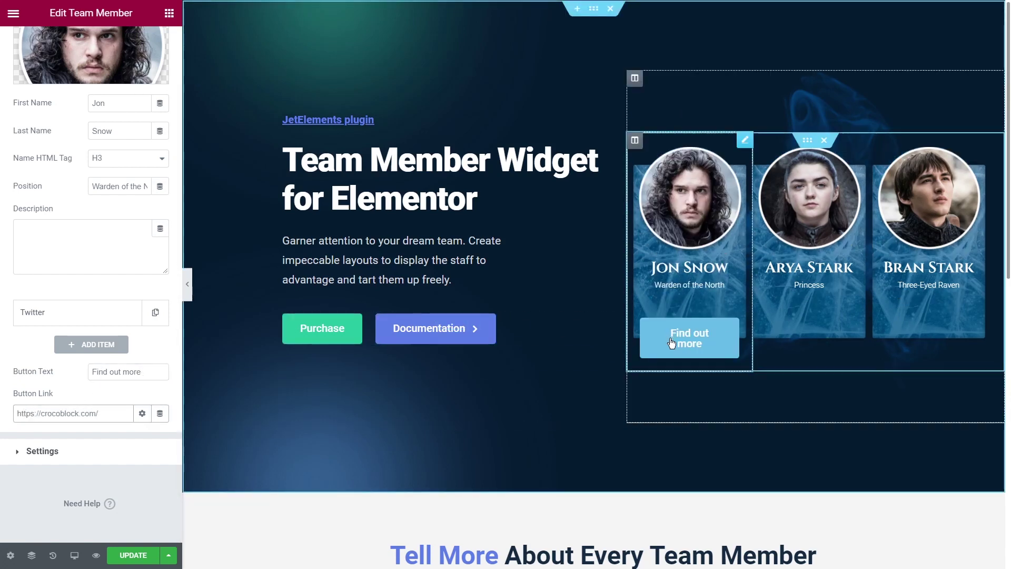
# Step: Style the first card's action button with a white background and #032D4B text color
pyautogui.scroll(5, 121, 216)
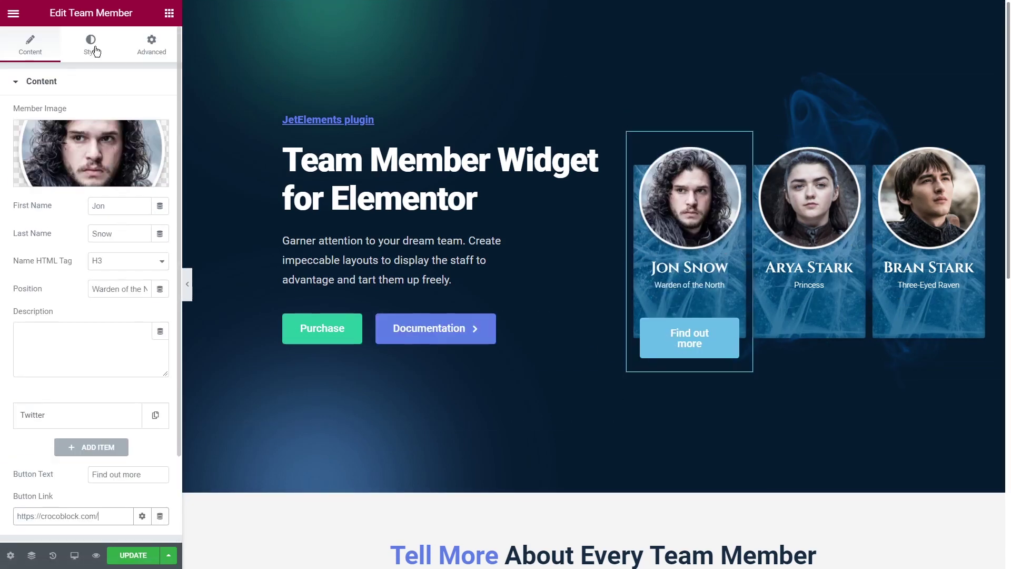
pyautogui.click(91, 45)
pyautogui.click(96, 90)
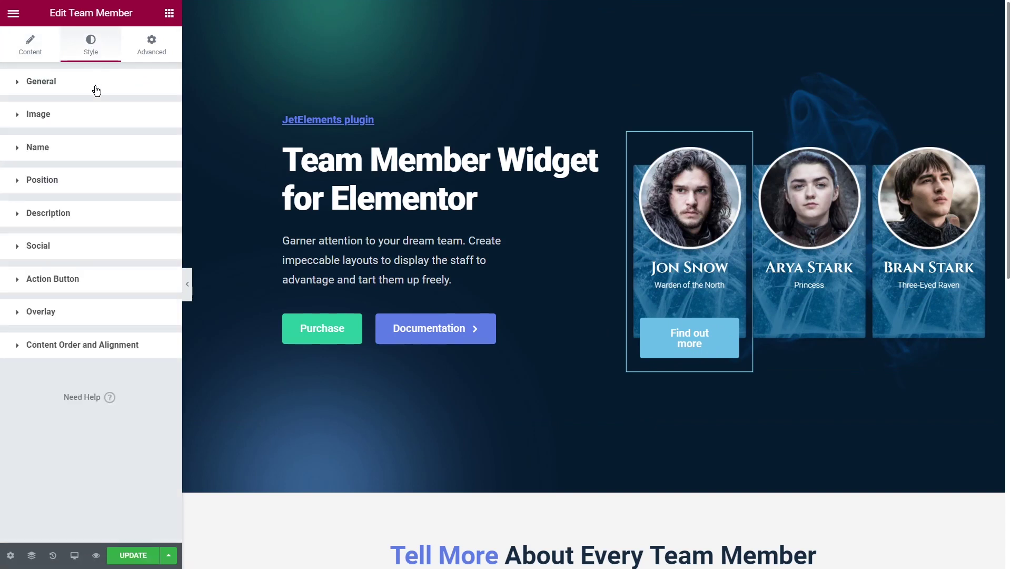
pyautogui.click(93, 283)
pyautogui.scroll(-3, 93, 282)
pyautogui.click(160, 186)
pyautogui.click(91, 233)
pyautogui.click(155, 216)
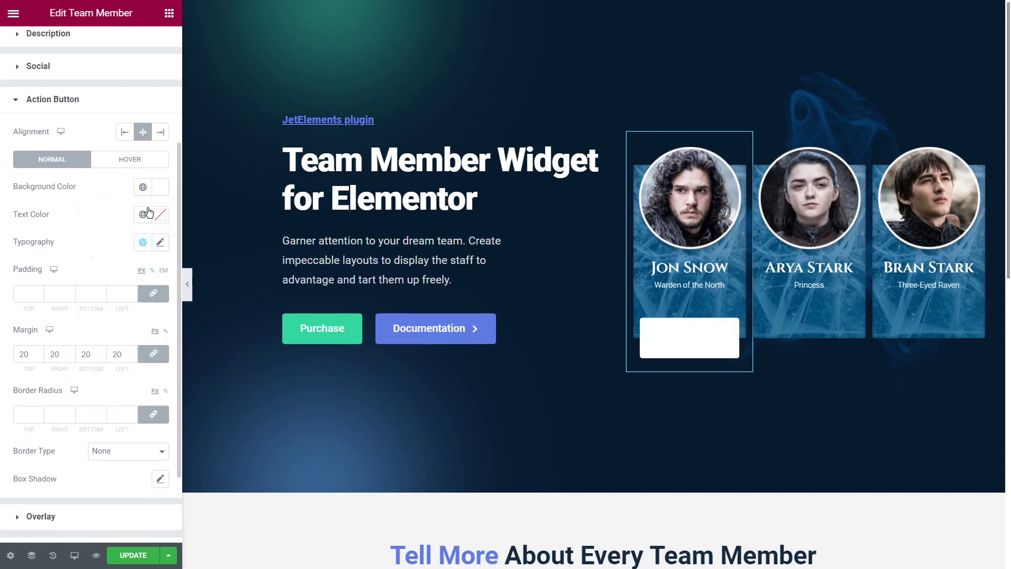
pyautogui.click(155, 215)
pyautogui.write('#032D4B')
pyautogui.click(159, 216)
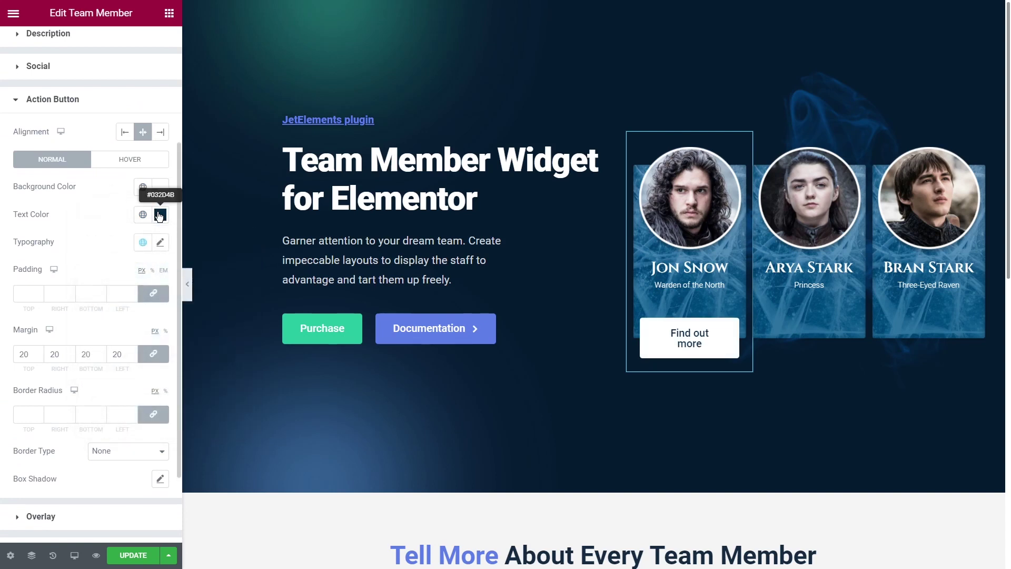
# Step: Set the action button's typography to uppercase at size 10
pyautogui.click(161, 242)
pyautogui.click(124, 408)
pyautogui.click(124, 429)
pyautogui.click(138, 354)
pyautogui.write('10')
pyautogui.click(160, 242)
# Step: Set the action button's border radius to 50, margins to -8, 0, 0, 0, and padding to 12 vertically and 26 on the right
pyautogui.click(26, 414)
pyautogui.write('50')
pyautogui.click(117, 354)
pyautogui.write('0')
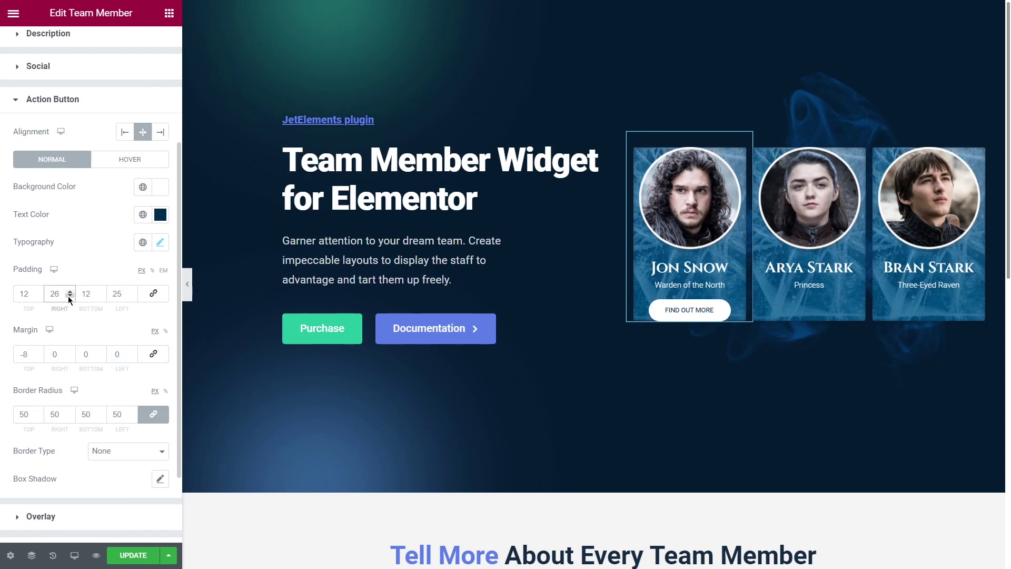
pyautogui.click(133, 292)
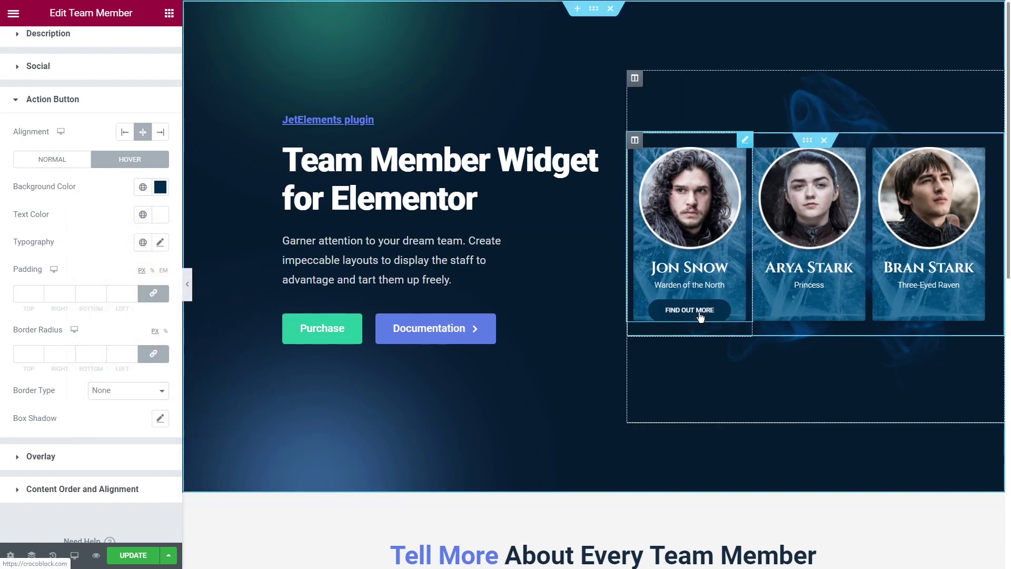
# Step: Give the action button's hover state a semi-transparent white box shadow, rgba(255, 255, 255, 0.68), with a blur of 7
pyautogui.click(160, 418)
pyautogui.click(150, 453)
pyautogui.moveTo(157, 401); pyautogui.dragTo(171, 401)
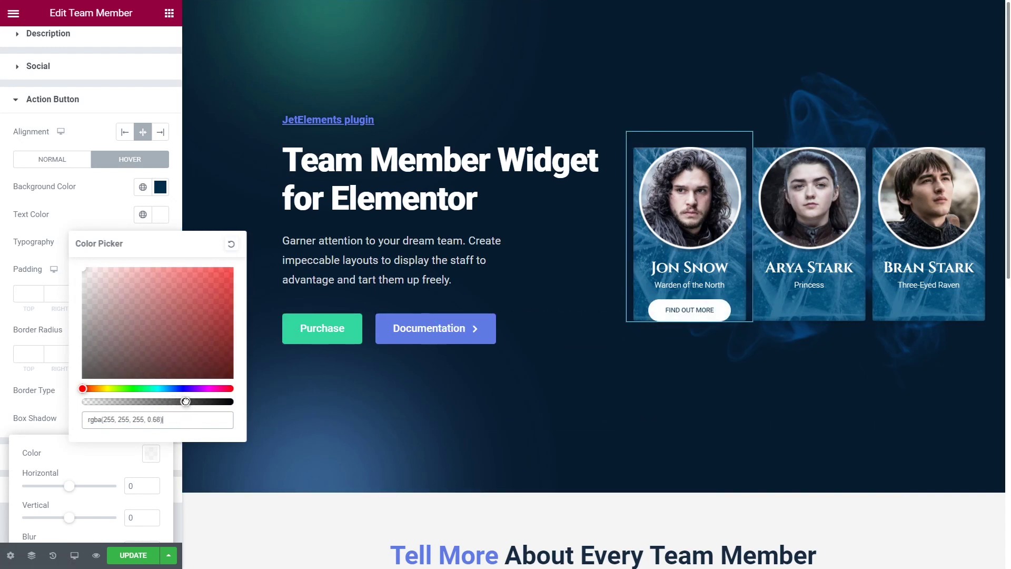
pyautogui.scroll(-1, 87, 487)
pyautogui.click(149, 486)
pyautogui.click(149, 485)
pyautogui.click(150, 486)
pyautogui.click(151, 487)
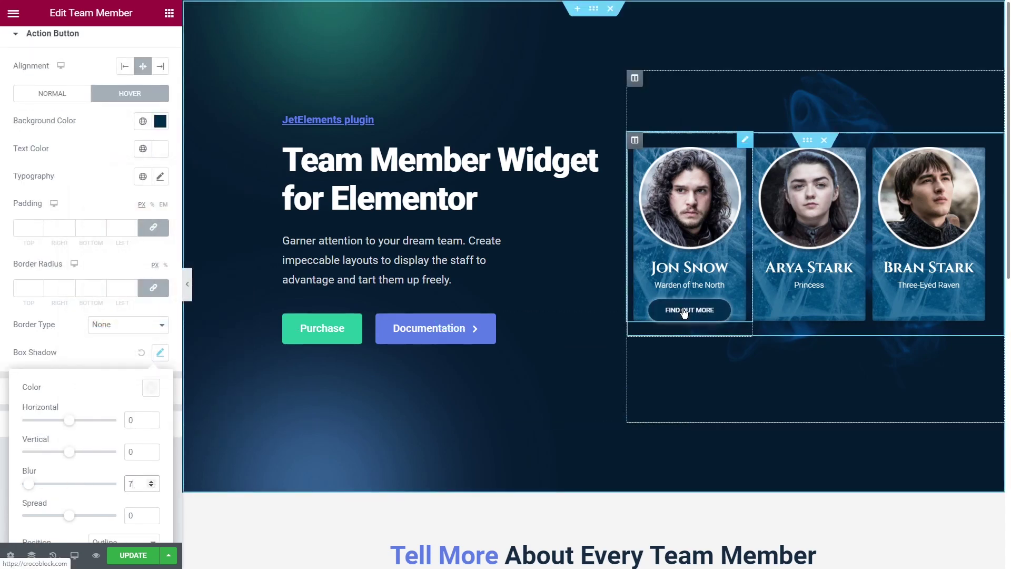
pyautogui.click(150, 387)
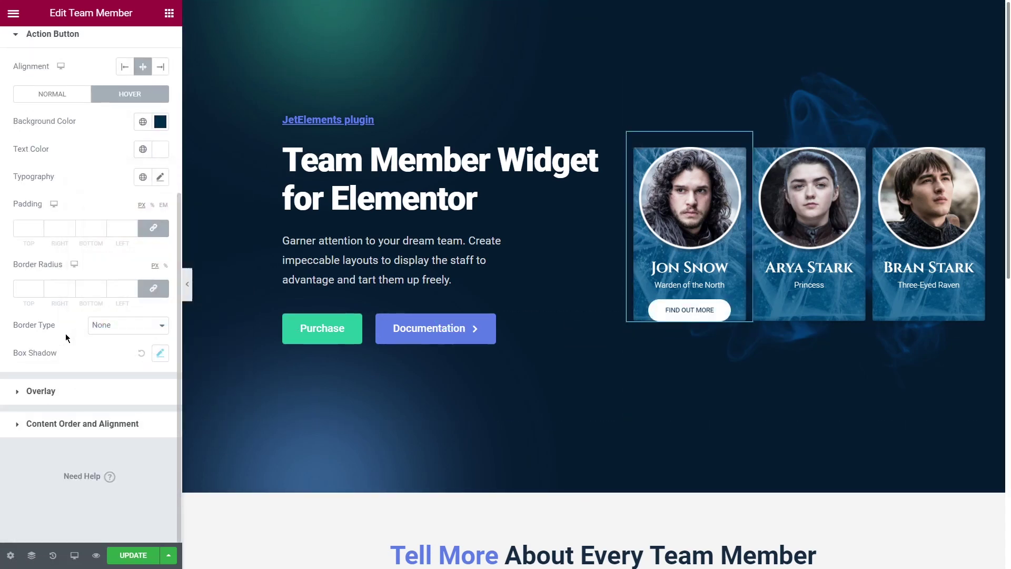
pyautogui.click(809, 221)
pyautogui.scroll(-3, 103, 373)
pyautogui.click(72, 413)
pyautogui.write('https://crocoblock.com/')
pyautogui.click(819, 319)
pyautogui.click(929, 216)
pyautogui.scroll(-3, 91, 368)
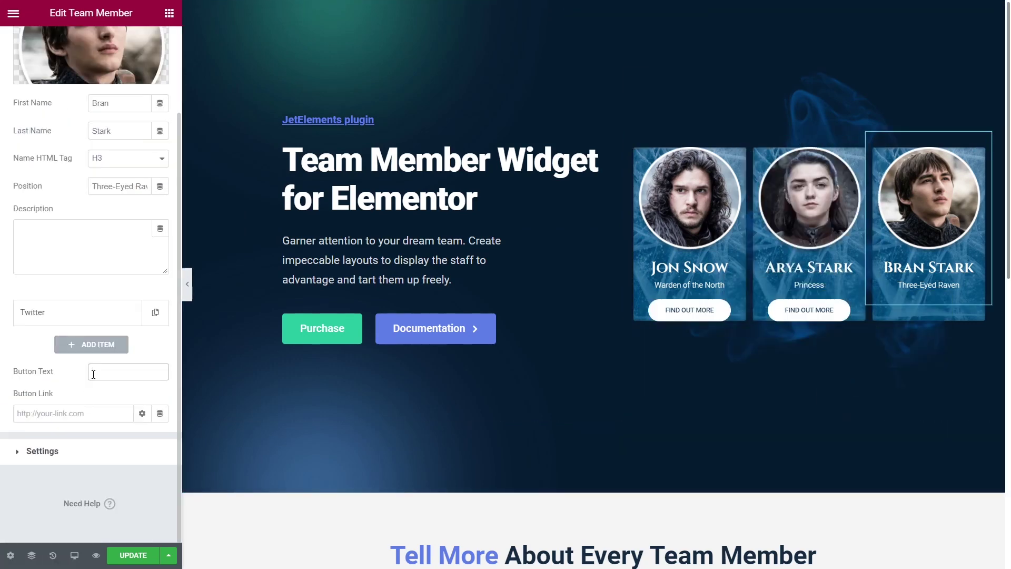
pyautogui.click(48, 413)
pyautogui.write('https://crocoblock.com/')
pyautogui.click(187, 284)
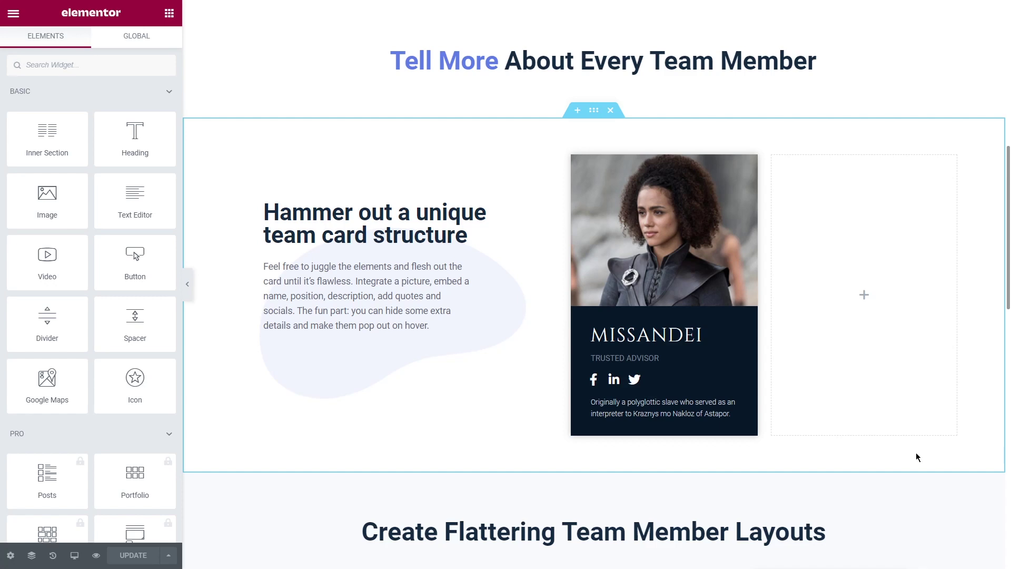
# Step: Enable the JetTricks tooltip on the Missandei card with the description "Enjoys Adventures and Loves Dragons"
pyautogui.click(752, 165)
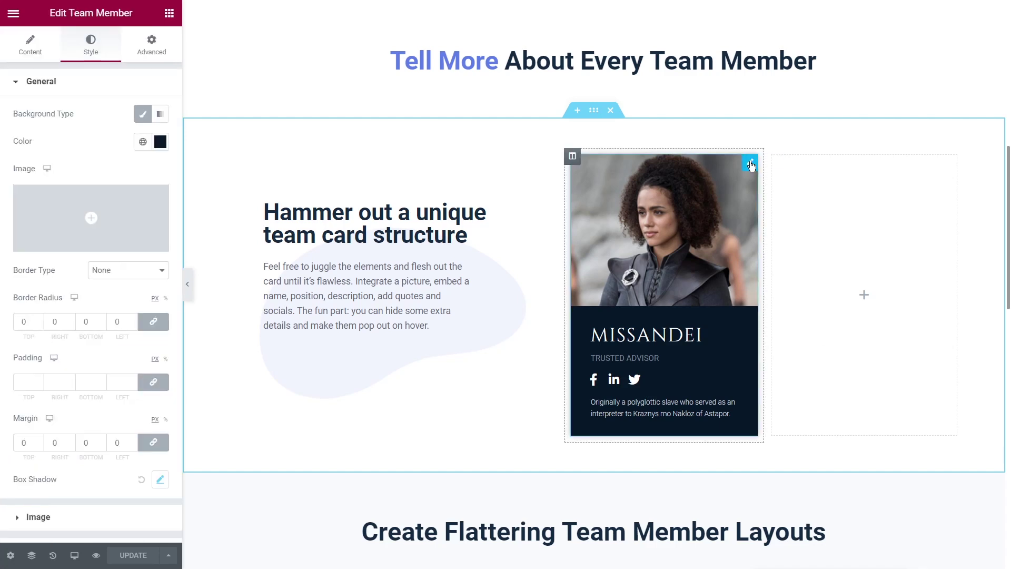
pyautogui.click(152, 48)
pyautogui.click(154, 82)
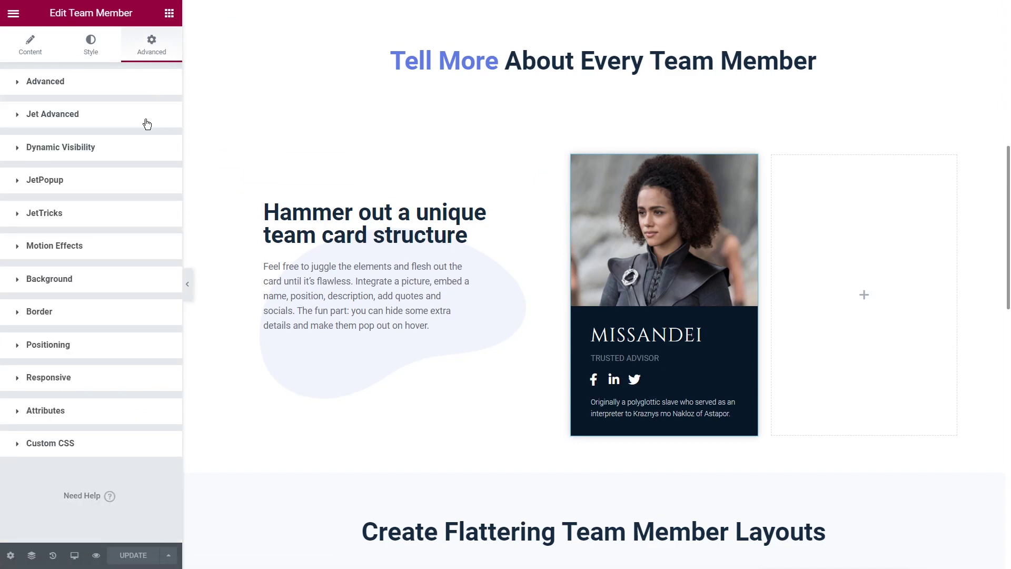
pyautogui.click(74, 216)
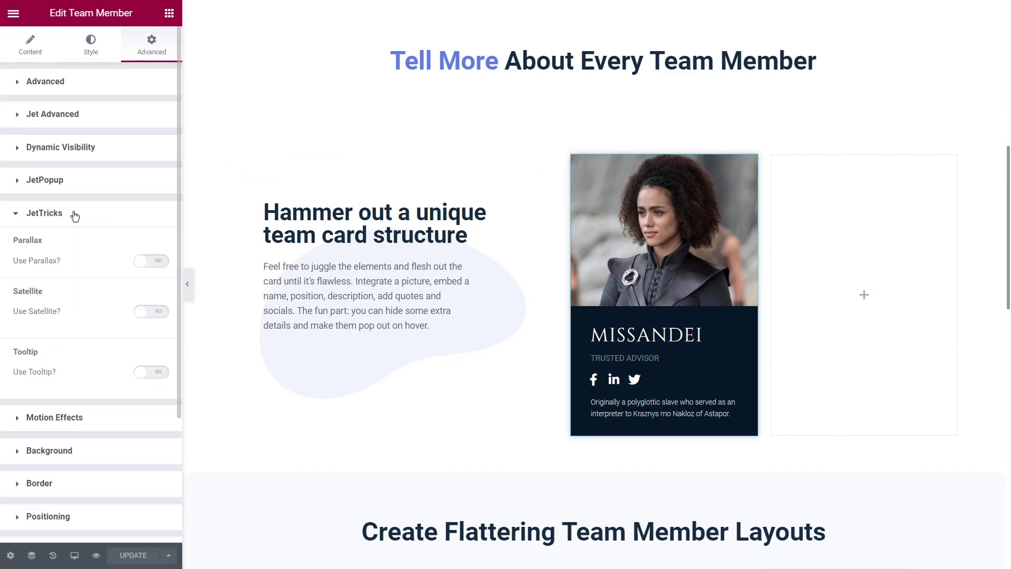
pyautogui.scroll(-2, 85, 230)
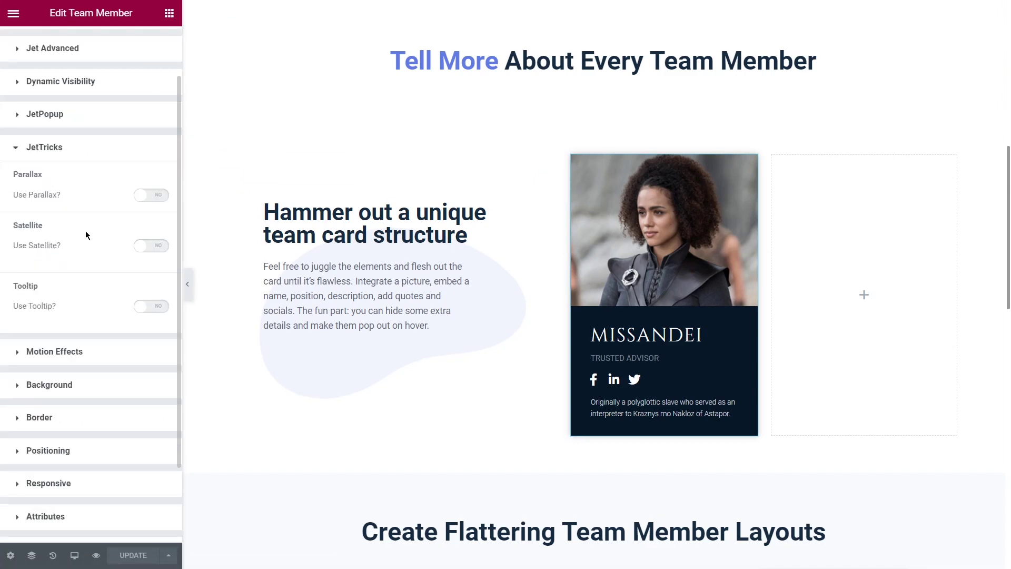
pyautogui.click(157, 307)
pyautogui.scroll(-3, 158, 295)
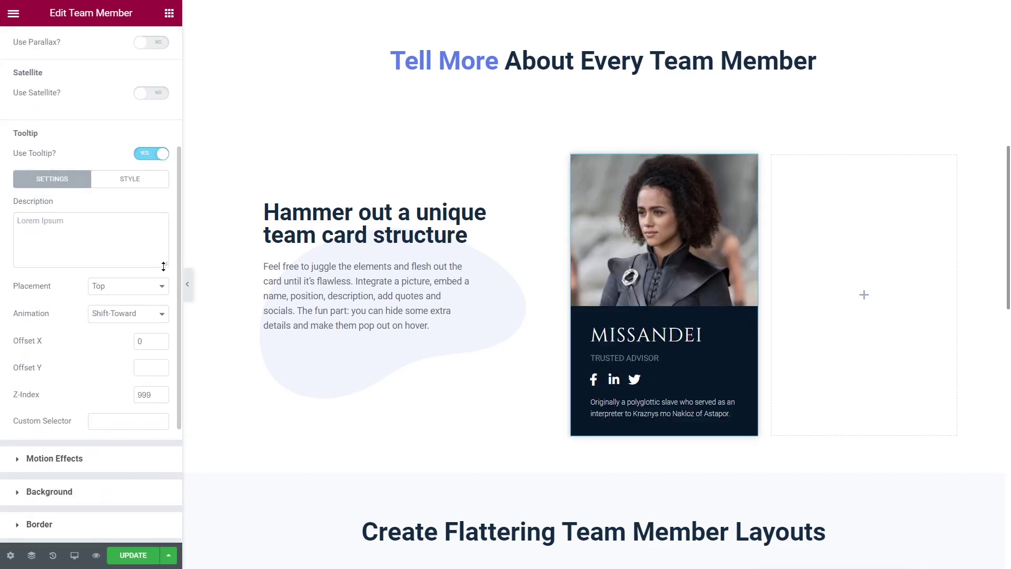
pyautogui.click(27, 221)
pyautogui.write('"Enjoys Adventures and Loves Dragons"')
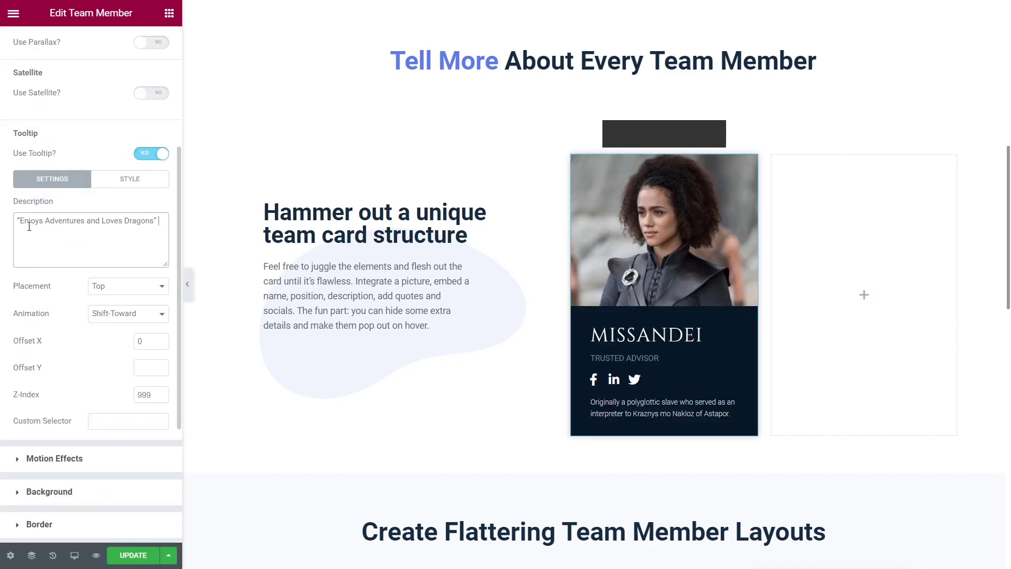
# Step: Look through the tooltip's placement and animation options, keeping Top and Shift-Toward
pyautogui.click(125, 287)
pyautogui.click(124, 309)
pyautogui.click(122, 287)
pyautogui.click(122, 301)
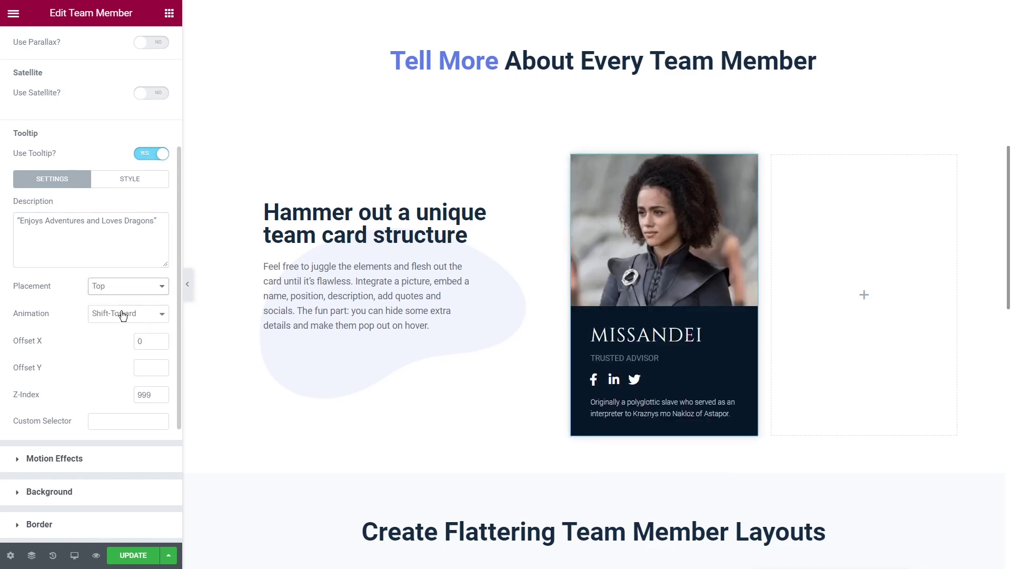
pyautogui.click(122, 314)
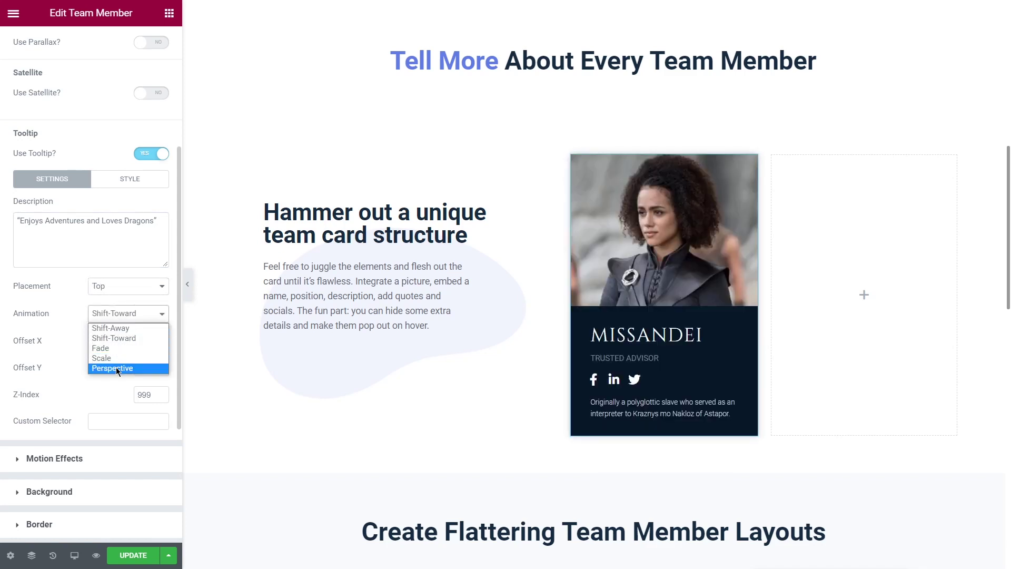
pyautogui.click(142, 339)
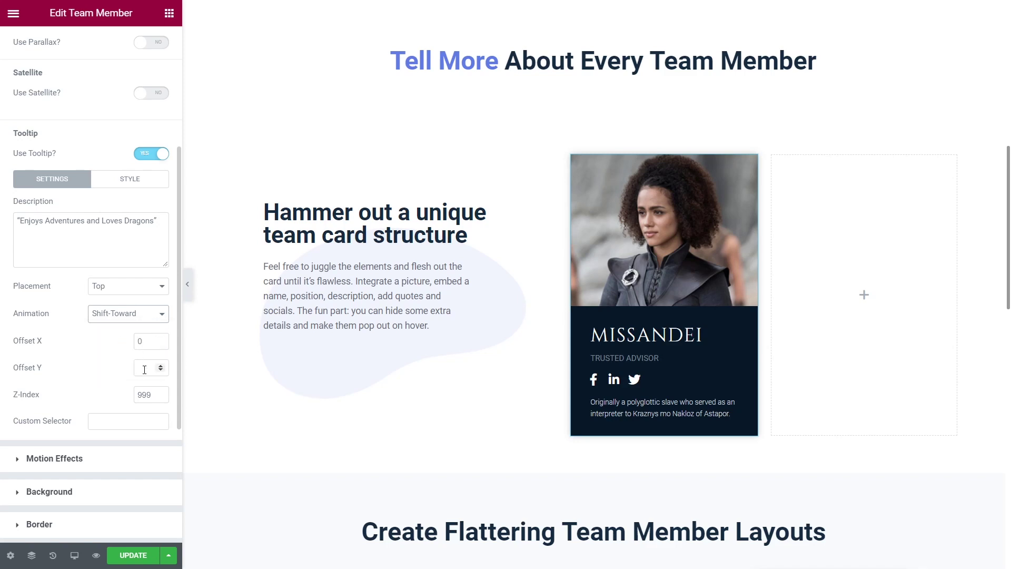
# Step: Set the tooltip's text color to white and its background color to #9B0606
pyautogui.click(129, 179)
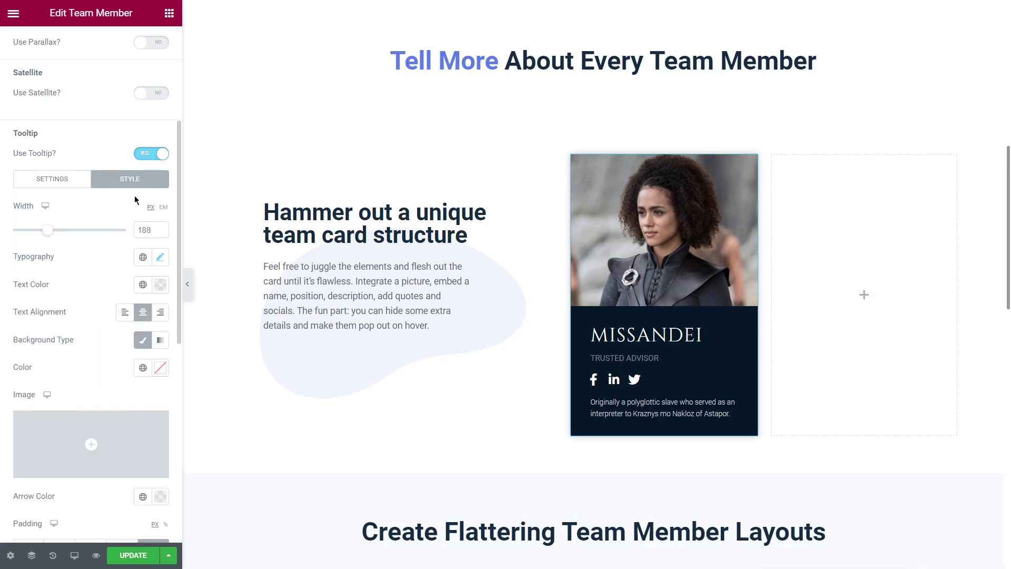
pyautogui.click(160, 284)
pyautogui.click(93, 331)
pyautogui.click(138, 337)
pyautogui.click(161, 369)
pyautogui.click(140, 332)
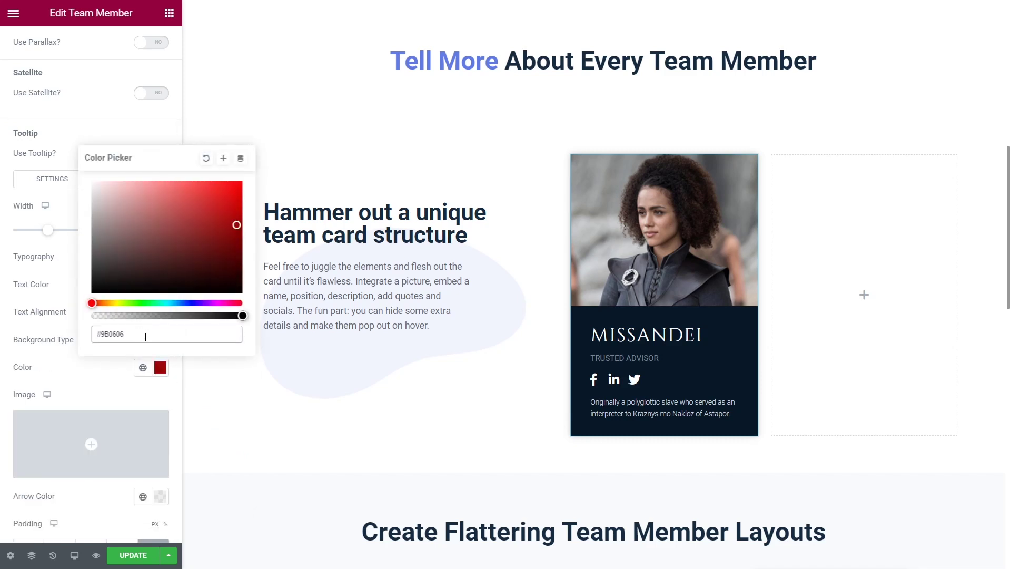
pyautogui.click(157, 358)
# Step: Set the tooltip's arrow color to #9B0606
pyautogui.scroll(-4, 157, 358)
pyautogui.click(161, 296)
pyautogui.write('#9B0606')
pyautogui.scroll(-5, 151, 345)
pyautogui.scroll(5, 133, 347)
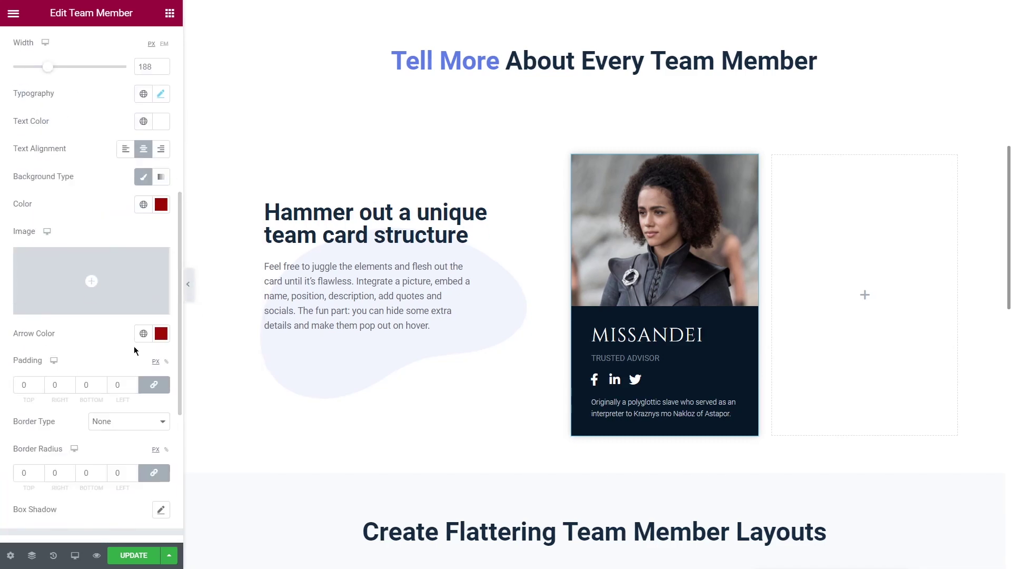
# Step: Set the tooltip's width to 392 px and its padding to 5 px, and adjust its typography
pyautogui.moveTo(48, 66); pyautogui.dragTo(102, 67)
pyautogui.click(161, 93)
pyautogui.click(151, 210)
pyautogui.click(106, 108)
pyautogui.scroll(2, 105, 121)
pyautogui.moveTo(102, 133); pyautogui.dragTo(100, 133)
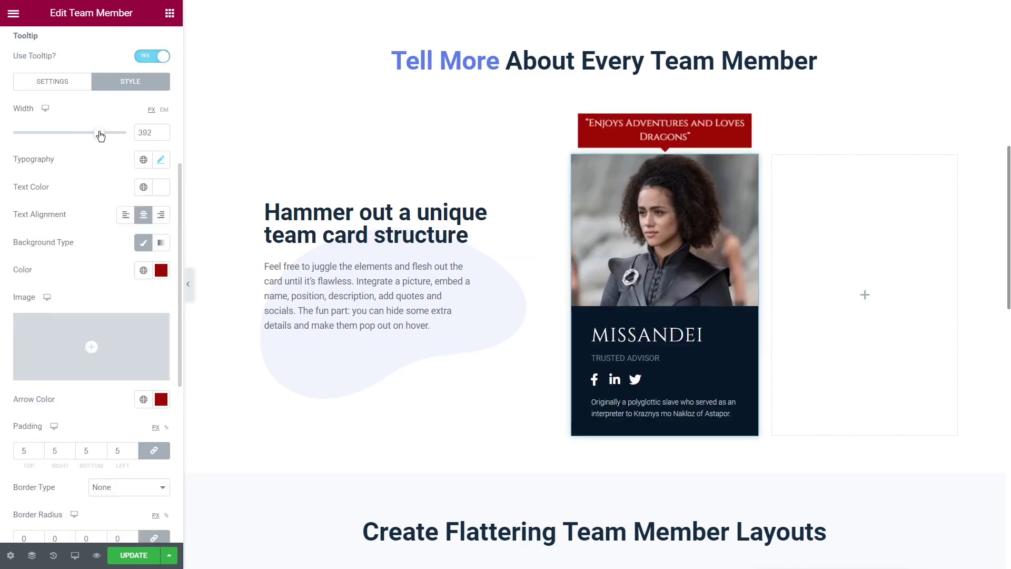
# Step: Try a 15 px border radius on the tooltip, return it to 0, and clear the arrow color
pyautogui.scroll(-3, 99, 162)
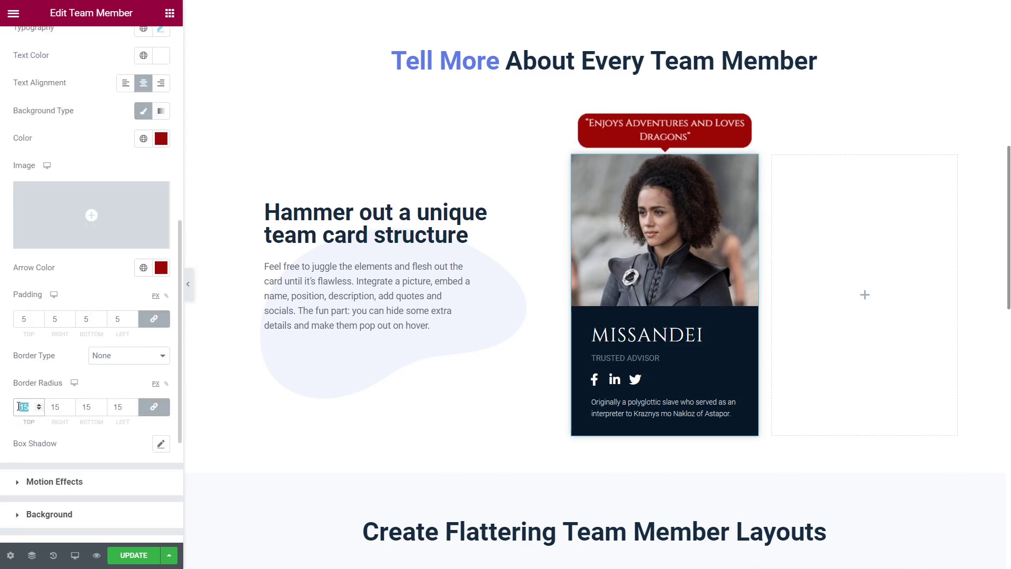
pyautogui.click(162, 267)
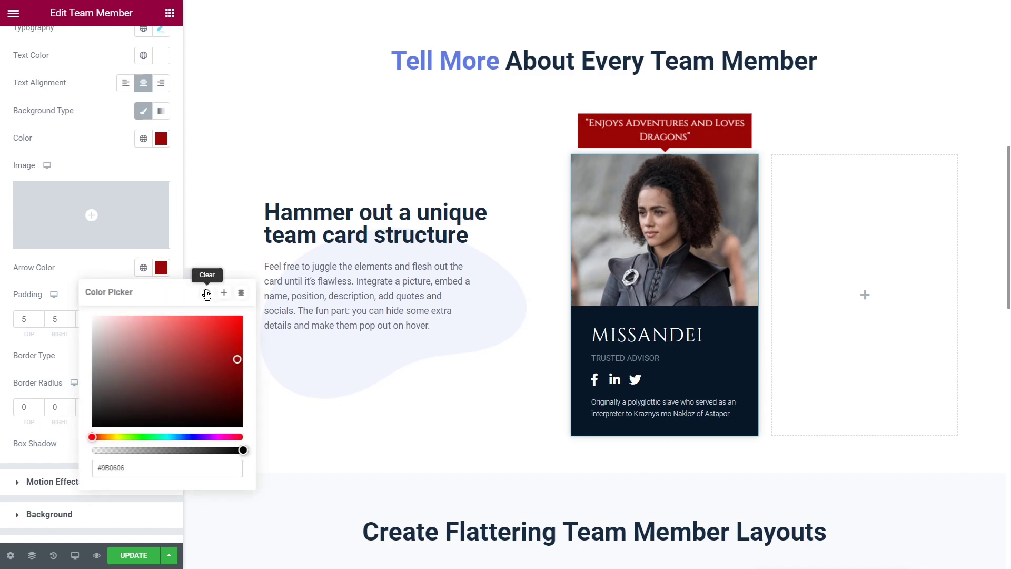
pyautogui.click(206, 291)
pyautogui.click(115, 267)
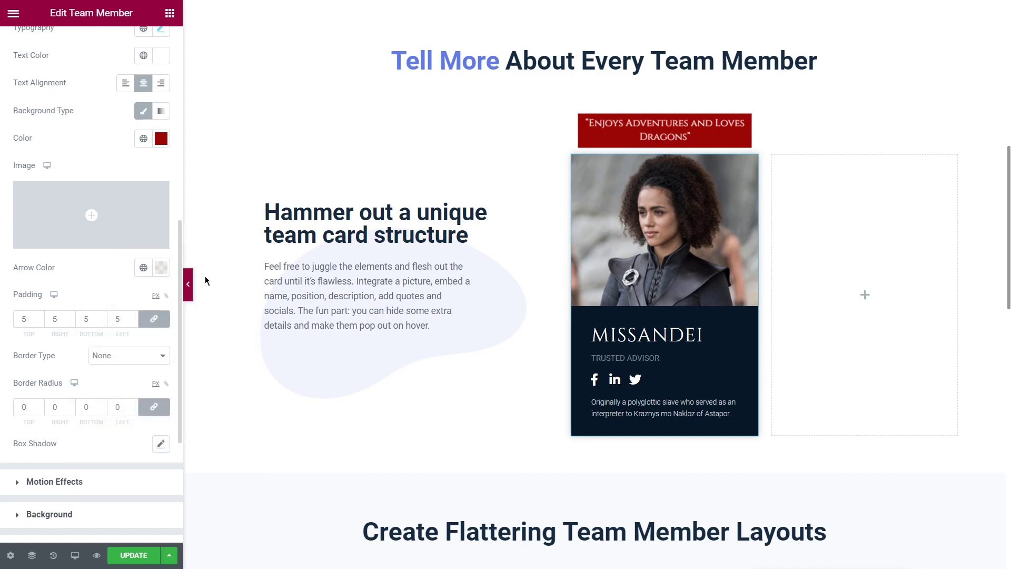
# Step: Copy the Missandei card and paste it into the empty column beside it
pyautogui.rightClick(662, 253)
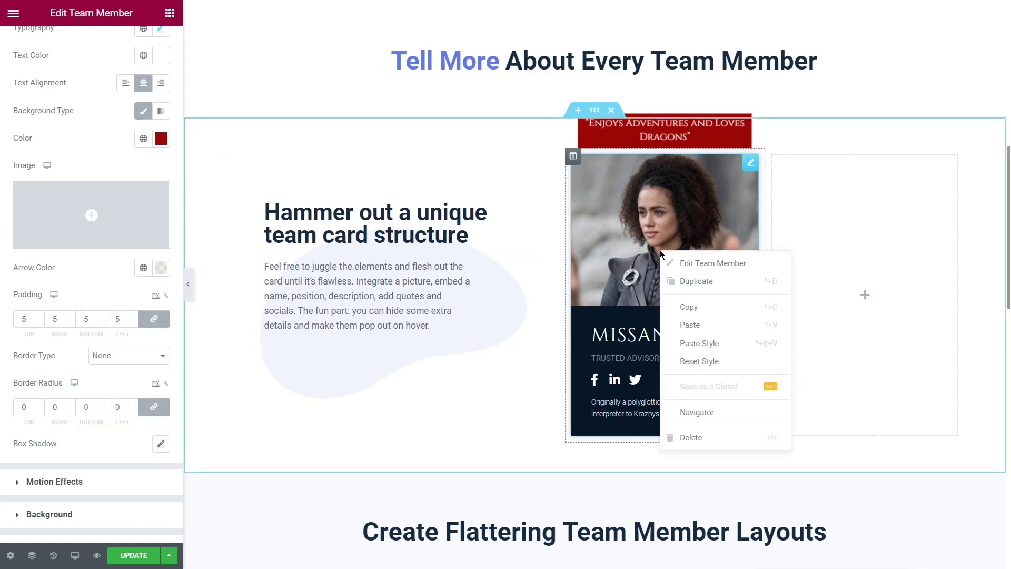
pyautogui.click(695, 314)
pyautogui.rightClick(802, 293)
pyautogui.click(835, 391)
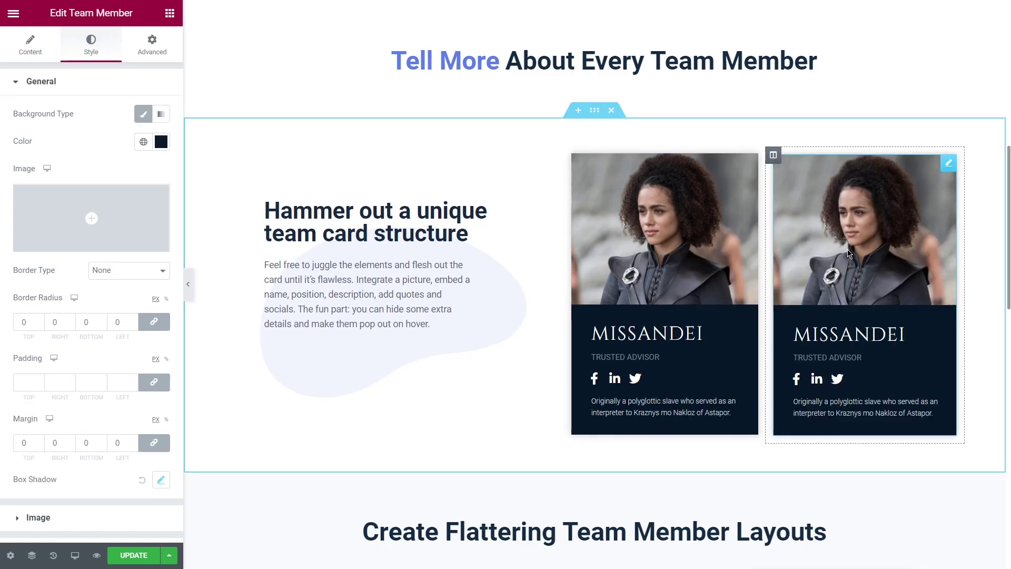
# Step: Set the copied Missandei card's portrait to 150 by 150 px with a border radius of 150 px on all corners
pyautogui.scroll(-5, 79, 316)
pyautogui.click(65, 221)
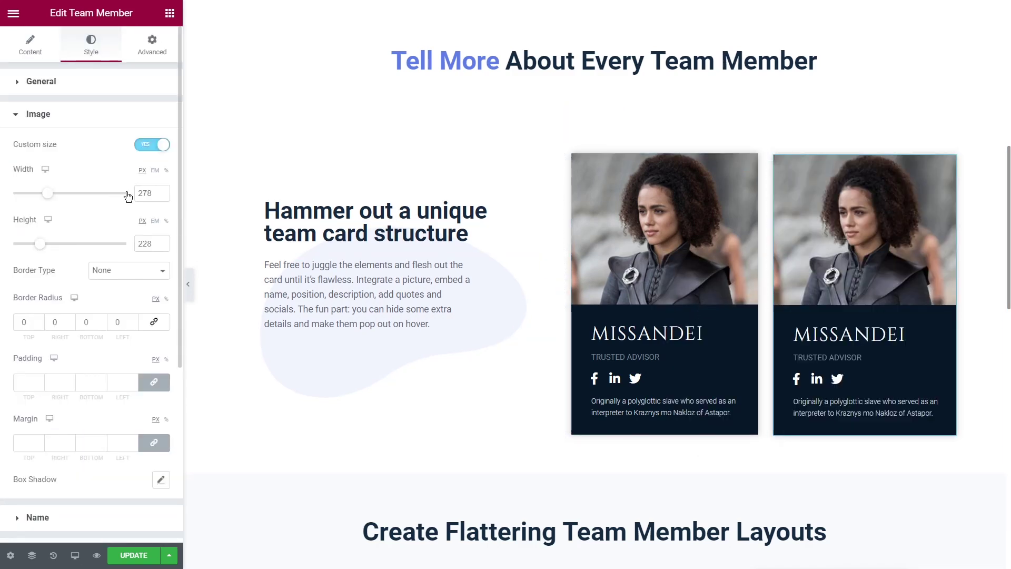
pyautogui.doubleClick(145, 193)
pyautogui.write('150')
pyautogui.press('Tab')
pyautogui.write('150')
pyautogui.doubleClick(24, 321)
pyautogui.write('150')
pyautogui.click(154, 322)
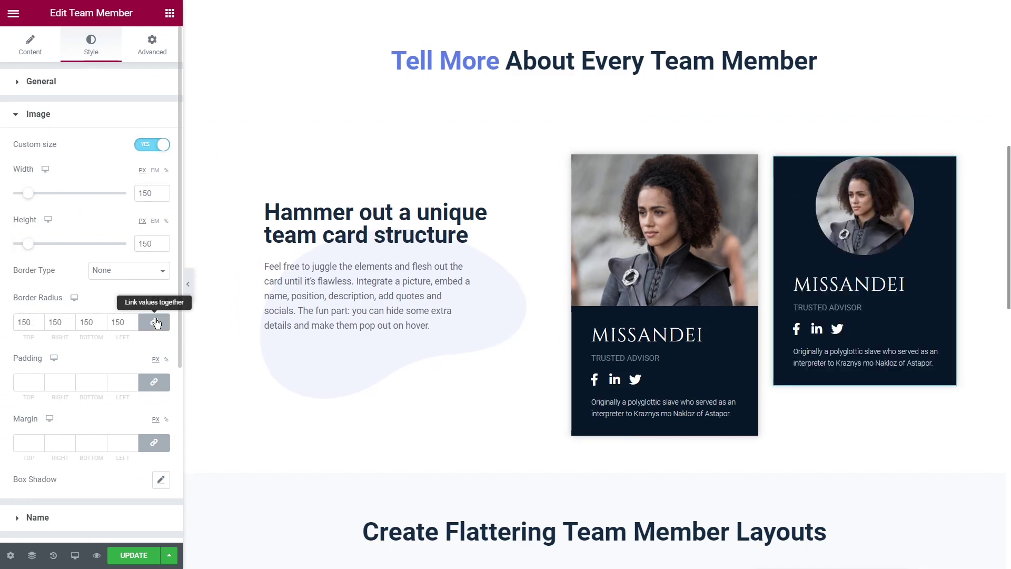
# Step: Unlink the portrait's padding and margin values and set its top padding to 15 px
pyautogui.click(153, 382)
pyautogui.click(154, 442)
pyautogui.click(27, 382)
pyautogui.write('15')
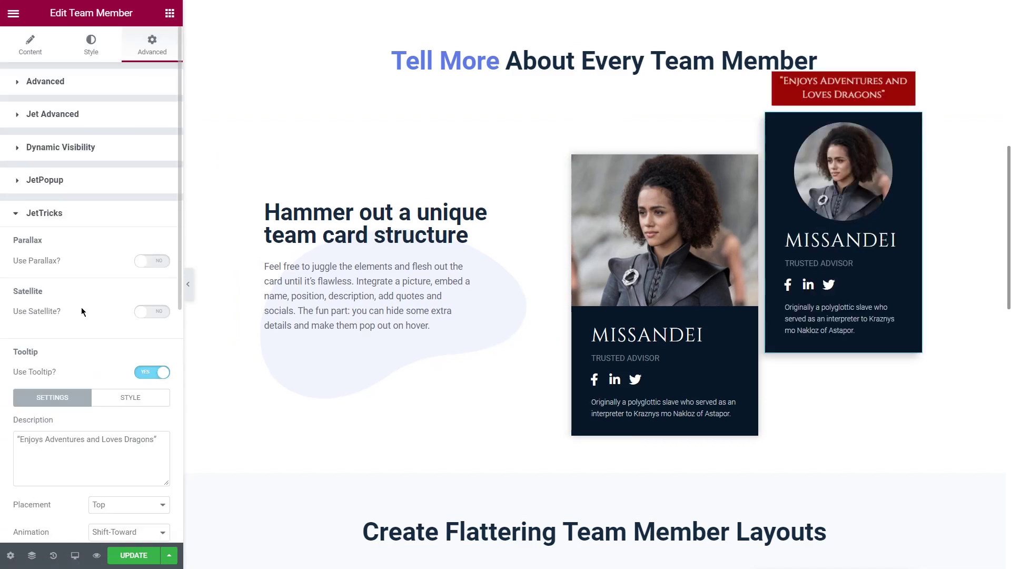
# Step: Clear the text color and the background color of the copied card's tooltip
pyautogui.scroll(-3, 92, 264)
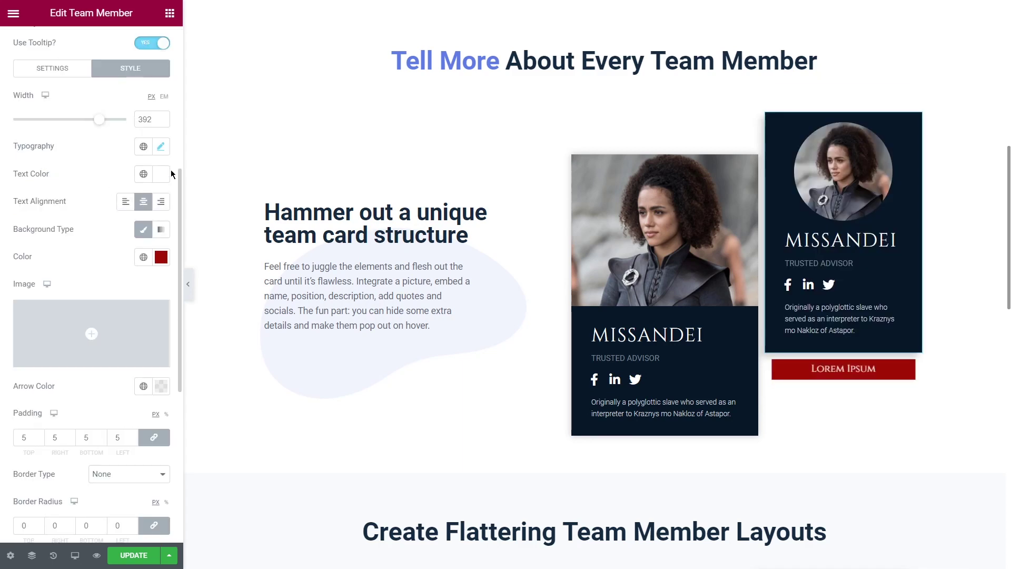
pyautogui.click(164, 174)
pyautogui.click(205, 197)
pyautogui.click(161, 257)
pyautogui.click(206, 281)
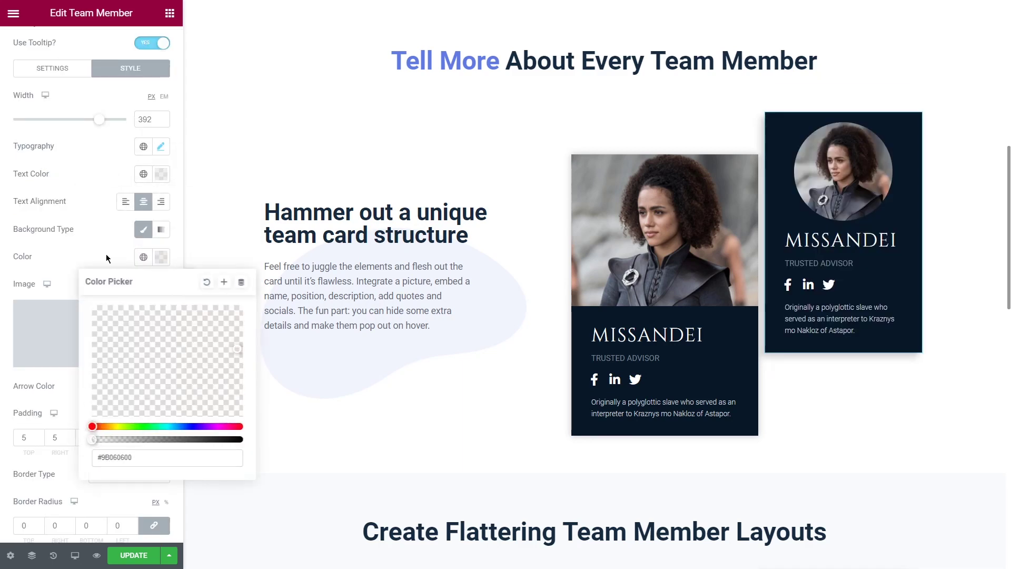
# Step: Give the tooltip a centered, non-repeating cover background image and padding of 55, 0, 55 and 0 px
pyautogui.scroll(-1, 108, 246)
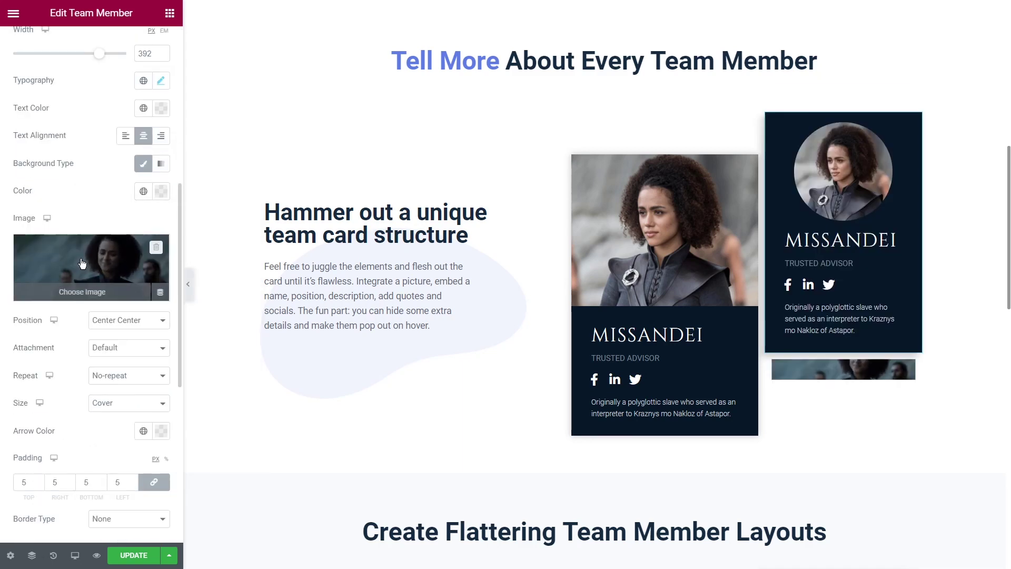
pyautogui.scroll(-3, 81, 262)
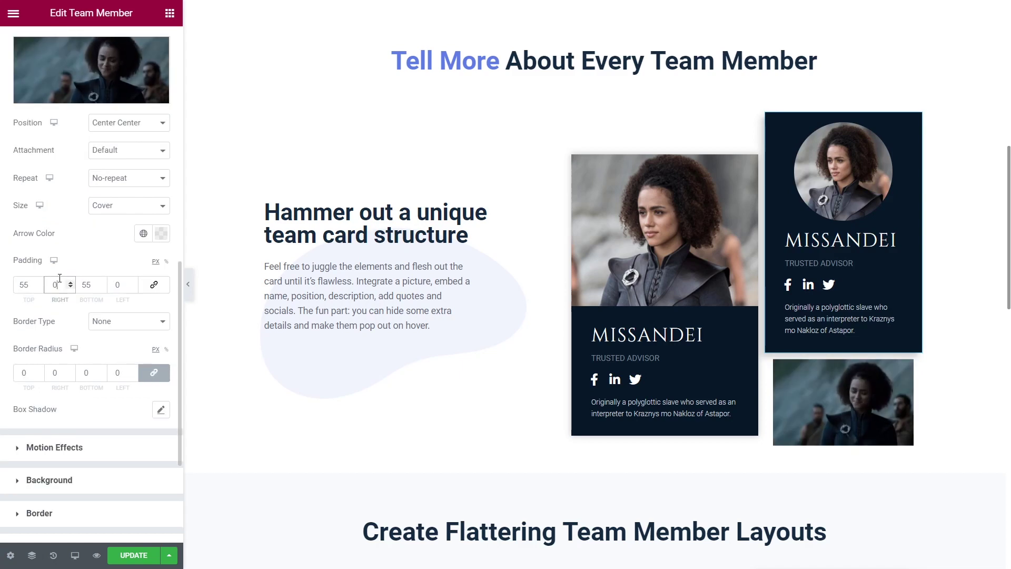
# Step: Set the tooltip's placement to Right
pyautogui.scroll(6, 60, 263)
pyautogui.click(50, 200)
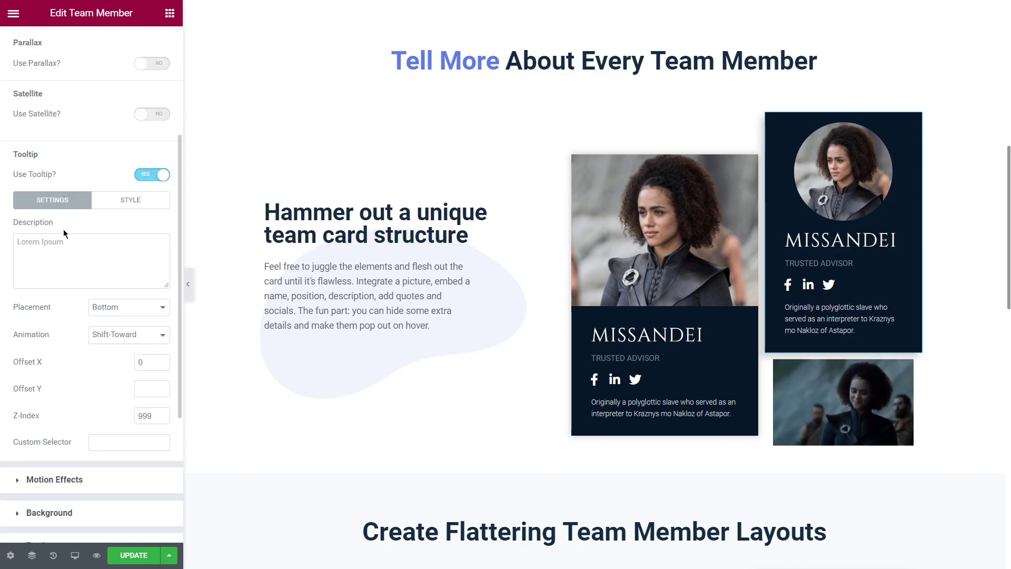
pyautogui.click(156, 308)
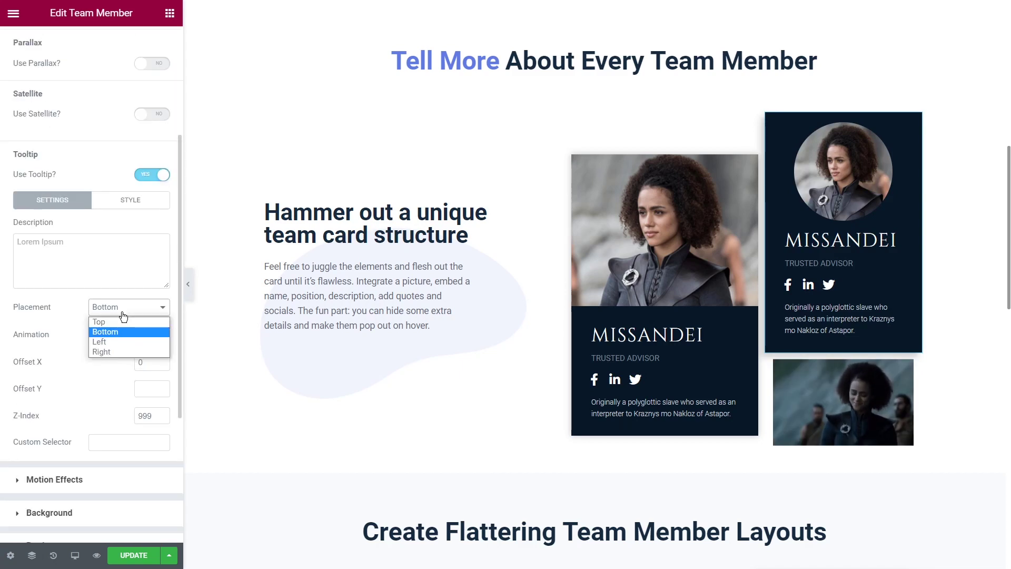
pyautogui.click(101, 352)
# Step: Give the tooltip a 246 px border radius on all corners and reduce its width
pyautogui.click(108, 201)
pyautogui.scroll(-5, 69, 263)
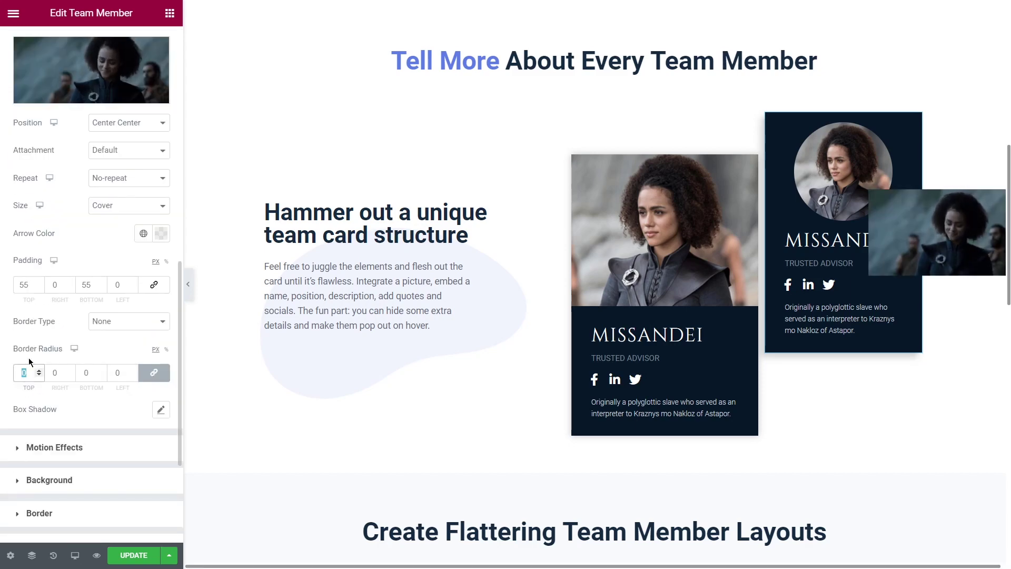
pyautogui.write('246')
pyautogui.scroll(-1, 37, 336)
pyautogui.click(132, 371)
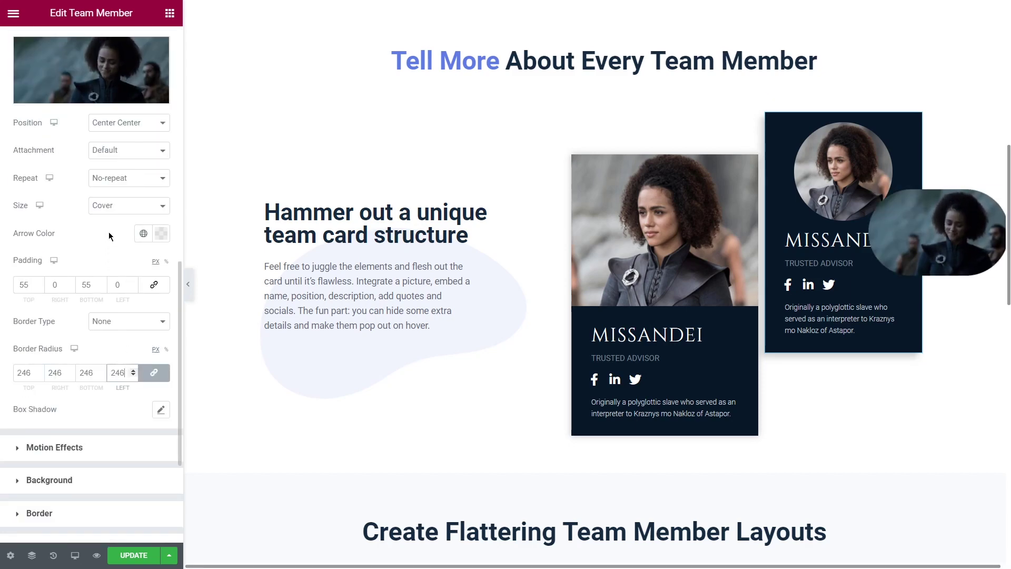
pyautogui.scroll(5, 109, 227)
pyautogui.moveTo(69, 120); pyautogui.dragTo(37, 128)
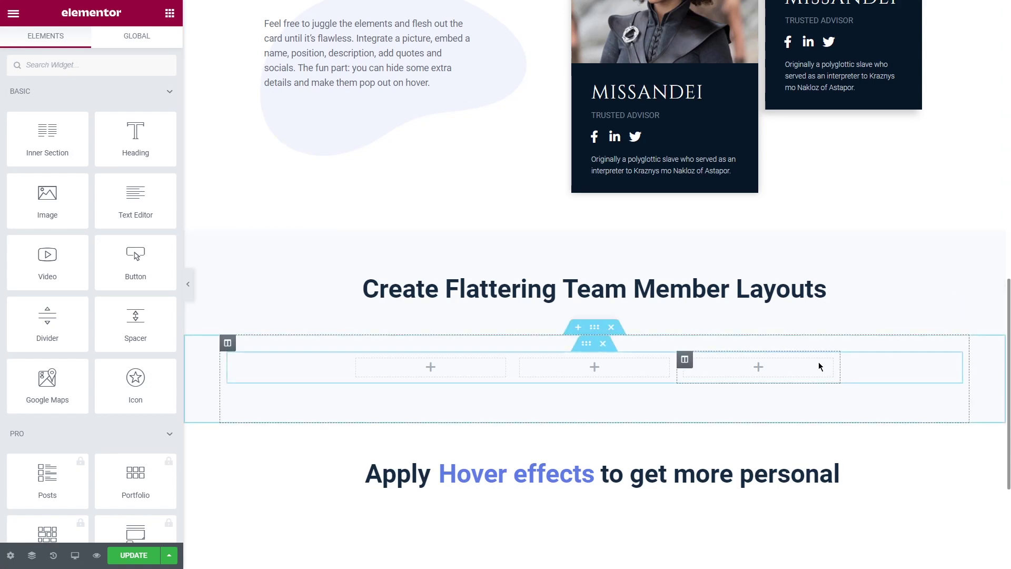
# Step: Find the Team Member widget and add it to the first empty column under "Create Flattering Team Member Layouts"
pyautogui.click(100, 65)
pyautogui.write('team me')
pyautogui.moveTo(50, 104); pyautogui.dragTo(400, 368)
# Step: Make the Sansa Stark card's overlay show on hover and display the name, position and social icons in the cover
pyautogui.scroll(-4, 177, 427)
pyautogui.scroll(-2, 175, 427)
pyautogui.click(127, 456)
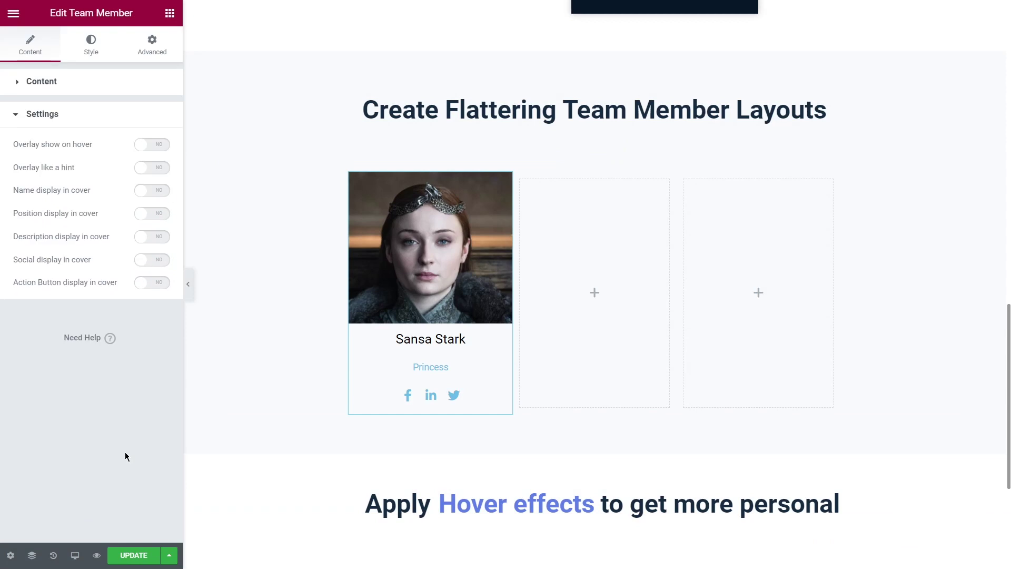
pyautogui.click(160, 147)
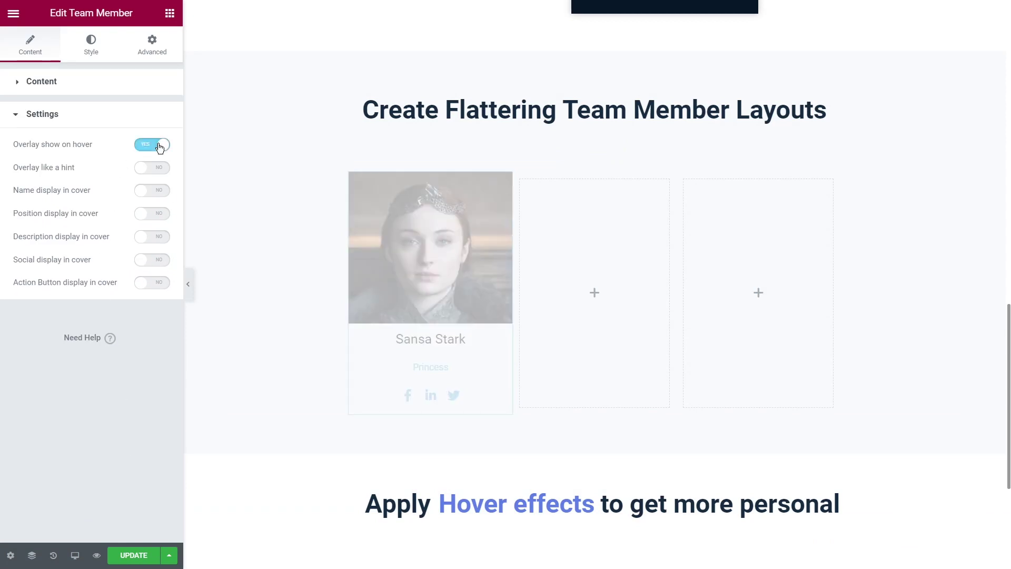
pyautogui.click(158, 190)
pyautogui.click(158, 214)
pyautogui.click(158, 260)
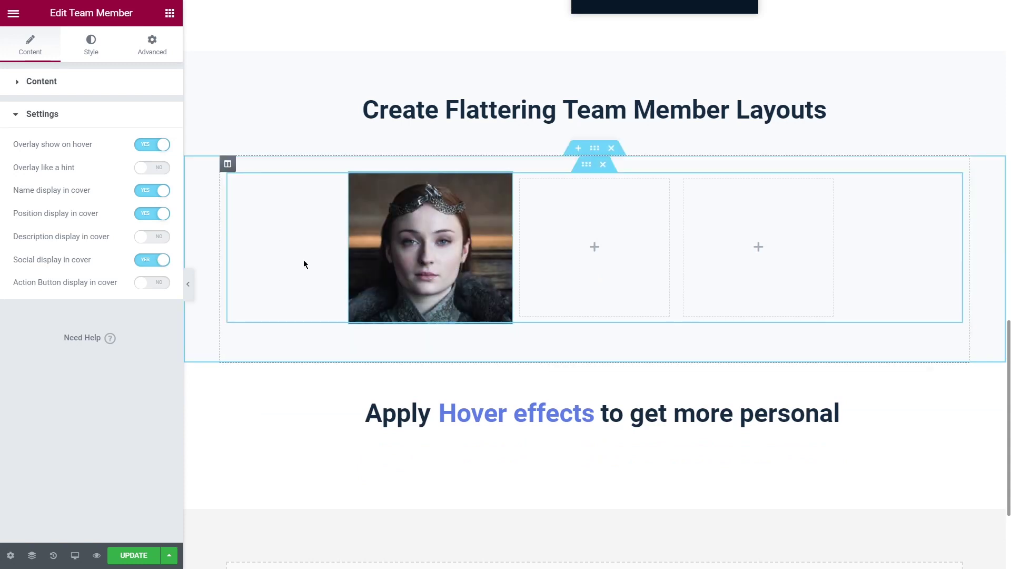
# Step: Give the card's overlay a solid background color of #091E37C4 and fine-tune its opacity
pyautogui.click(93, 46)
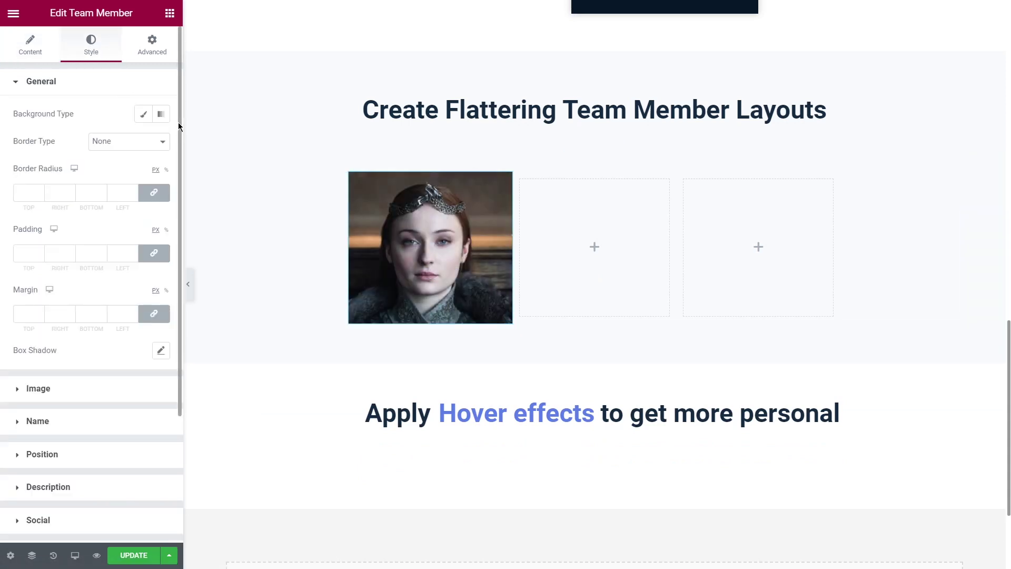
pyautogui.scroll(-4, 102, 368)
pyautogui.click(102, 397)
pyautogui.scroll(-2, 110, 368)
pyautogui.click(143, 232)
pyautogui.click(161, 260)
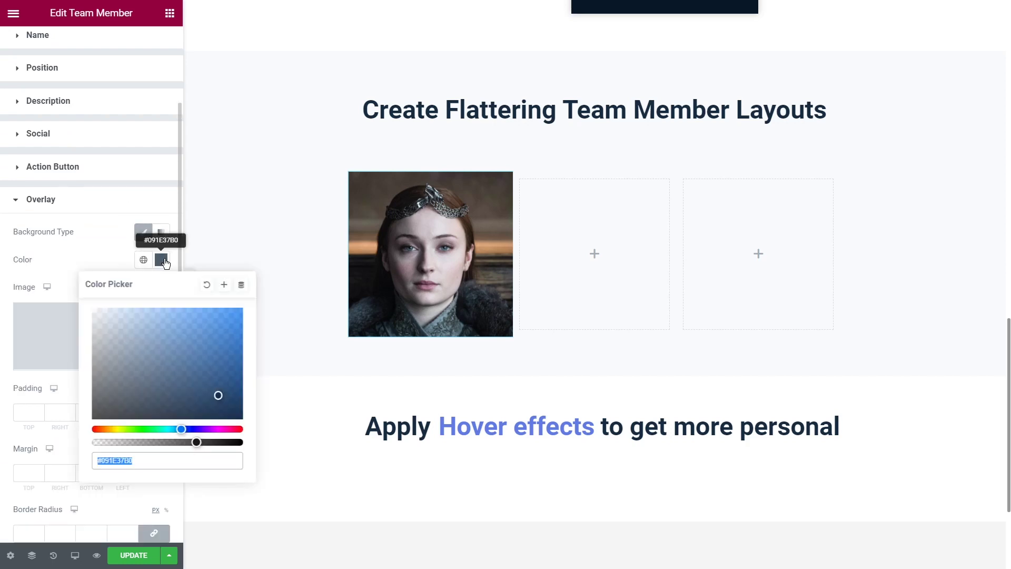
pyautogui.click(137, 462)
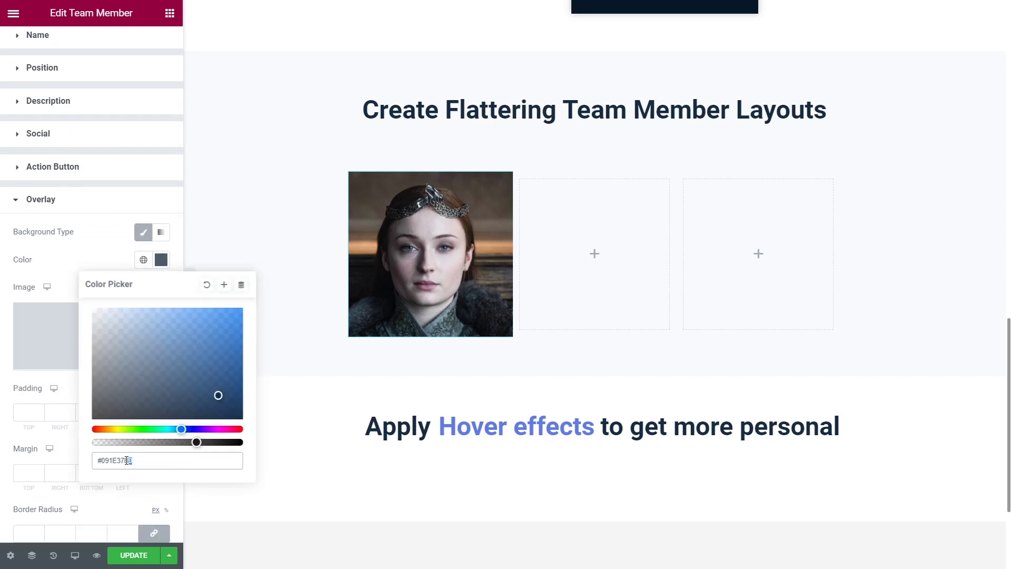
pyautogui.write('C4')
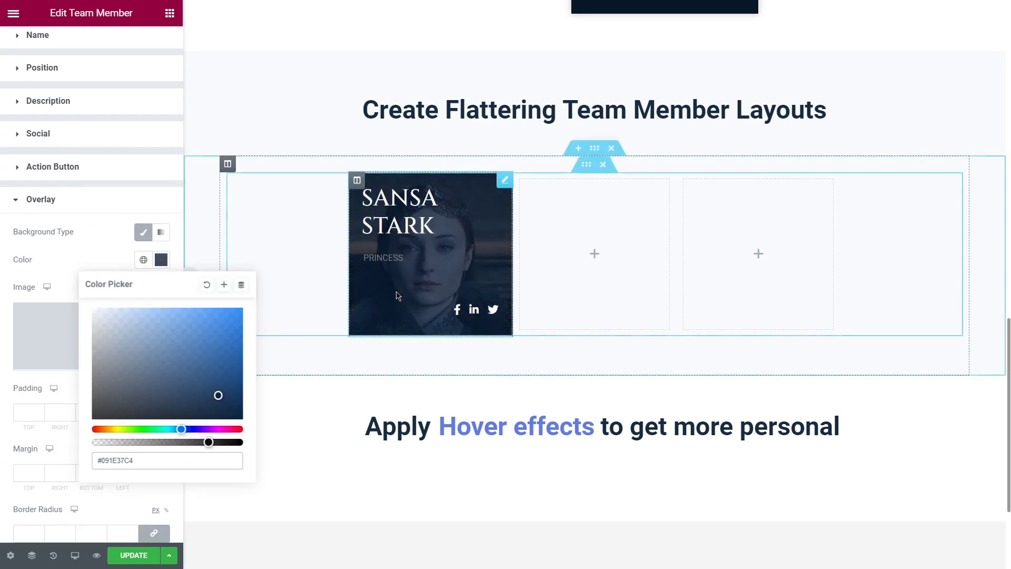
pyautogui.moveTo(209, 442); pyautogui.dragTo(199, 442)
pyautogui.click(406, 276)
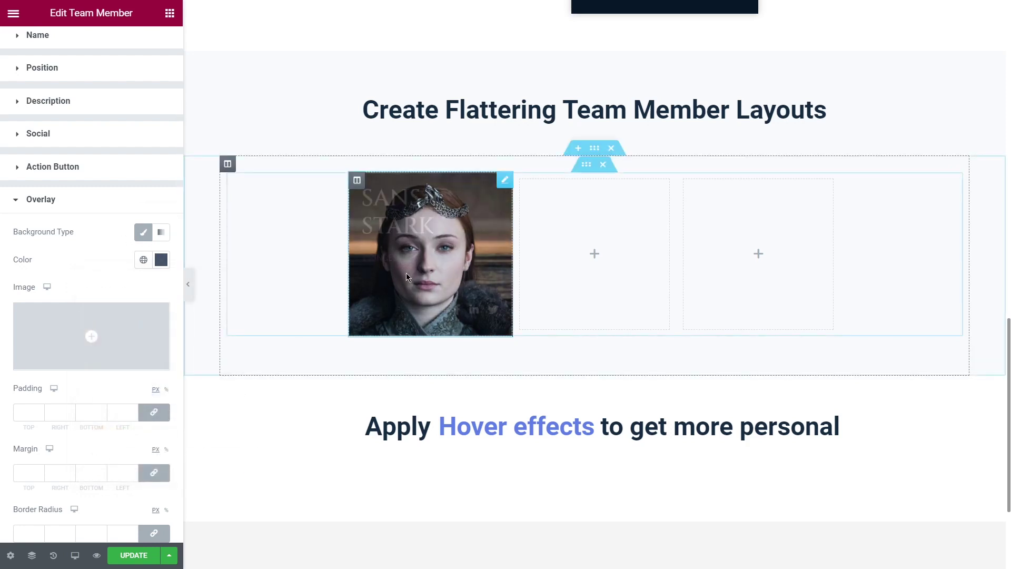
# Step: Copy the Sansa Stark card and paste it into the second and third columns
pyautogui.rightClick(414, 270)
pyautogui.click(445, 328)
pyautogui.rightClick(548, 259)
pyautogui.click(582, 354)
pyautogui.rightClick(675, 259)
pyautogui.click(704, 355)
# Step: Duplicate the row of three Sansa Stark cards to form a second row
pyautogui.rightClick(610, 273)
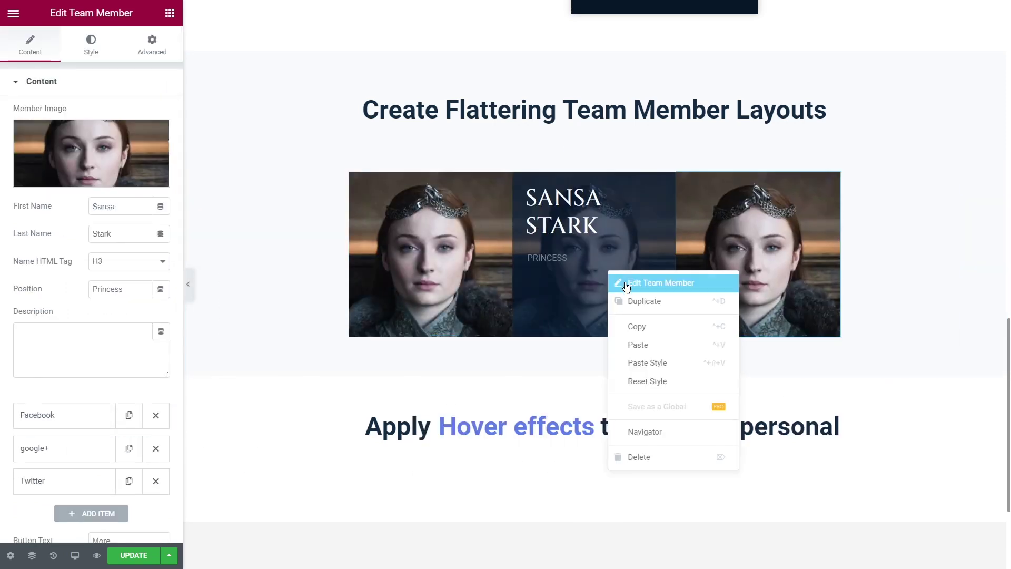
pyautogui.click(630, 300)
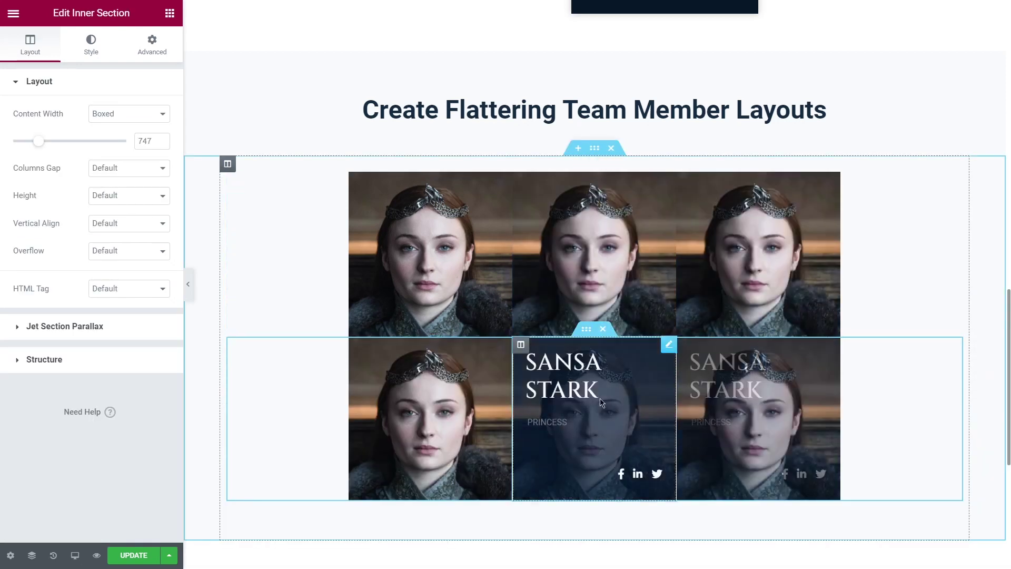
pyautogui.click(520, 179)
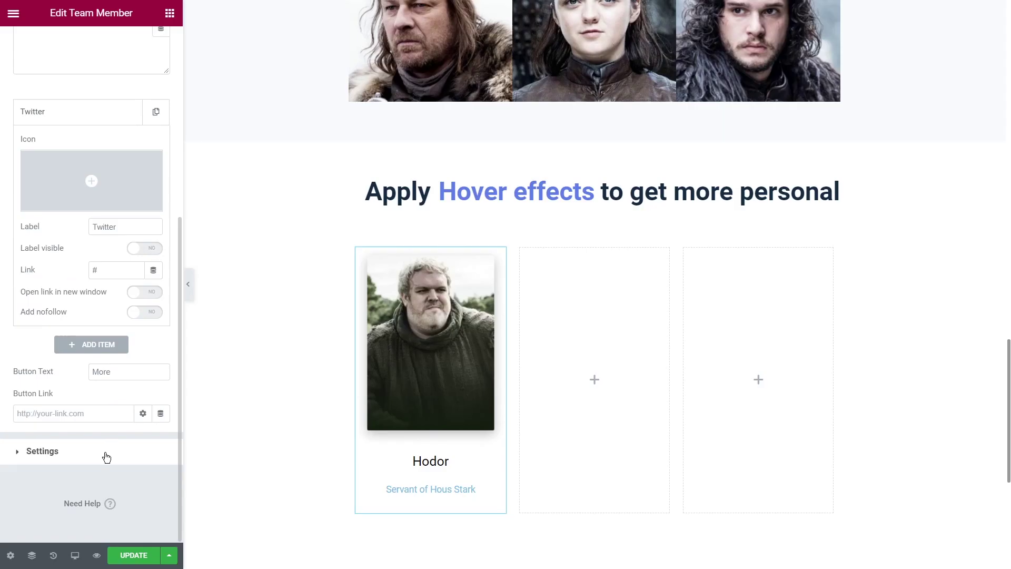
# Step: Make the Hodor card's overlay show on hover and display the description in the cover
pyautogui.click(106, 457)
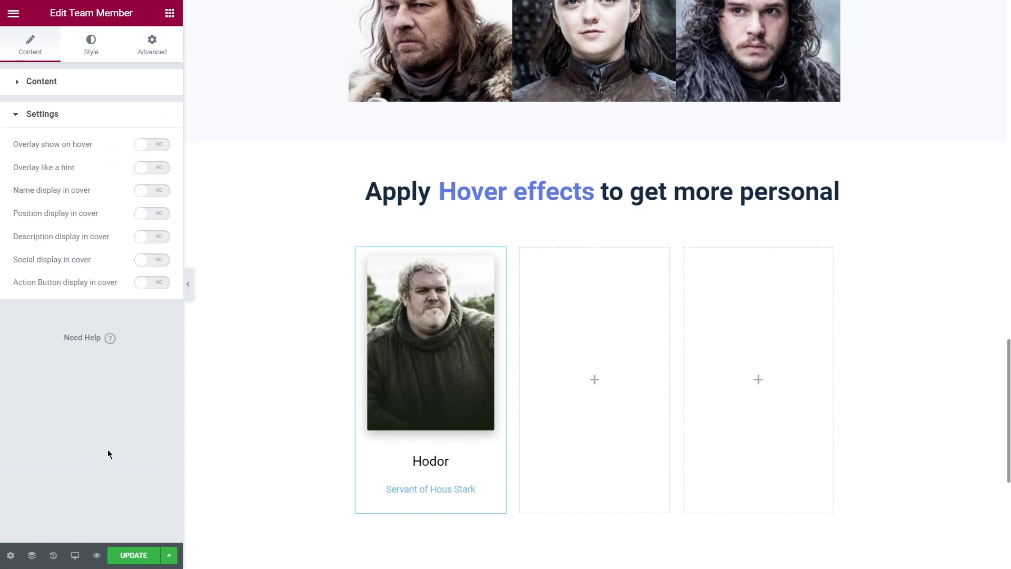
pyautogui.click(155, 146)
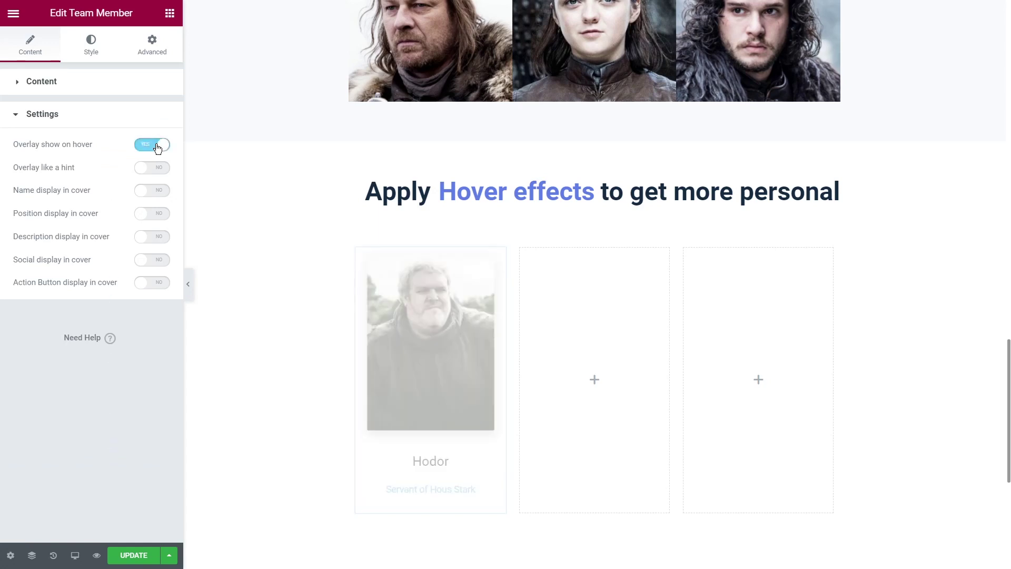
pyautogui.click(156, 238)
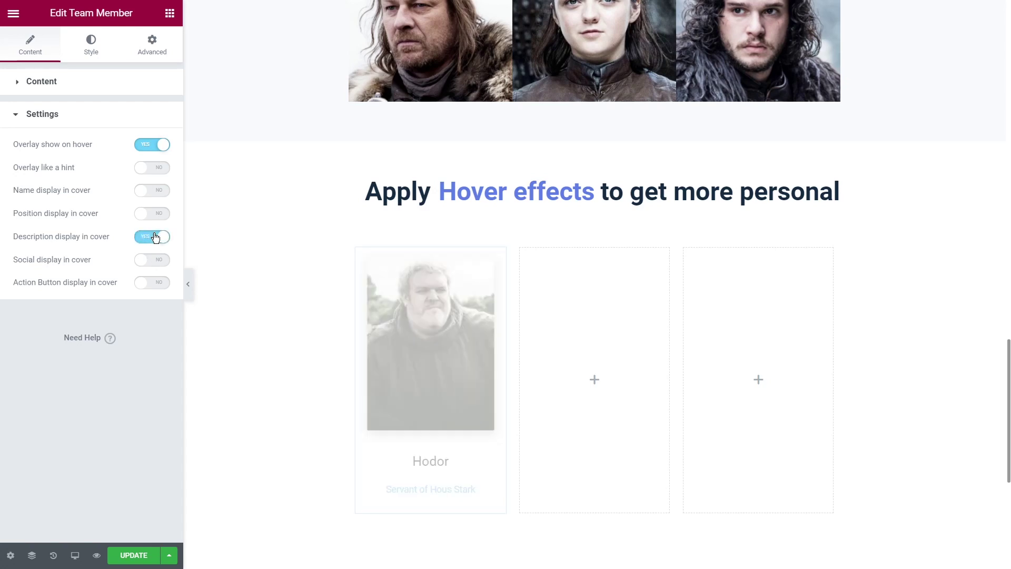
# Step: Enter “Hold the door” as the Hodor card's description and preview it in the overlay
pyautogui.click(103, 84)
pyautogui.click(22, 331)
pyautogui.write('"Hold the door"')
pyautogui.moveTo(413, 368)
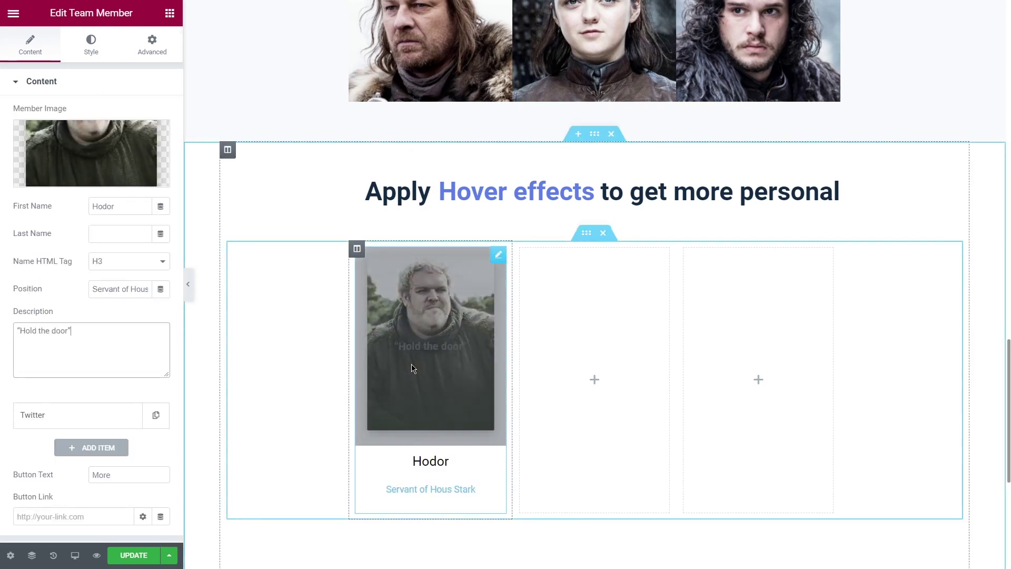
# Step: Give the Hodor description a near-white color and Cinzel typography with weight 600
pyautogui.click(91, 47)
pyautogui.click(48, 486)
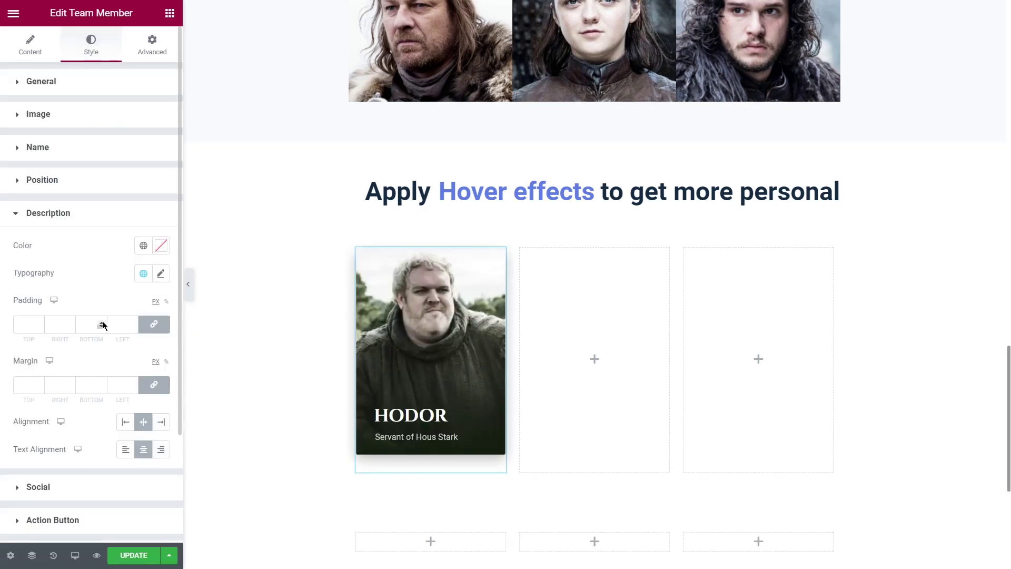
pyautogui.click(161, 245)
pyautogui.click(161, 273)
pyautogui.click(160, 273)
pyautogui.click(136, 334)
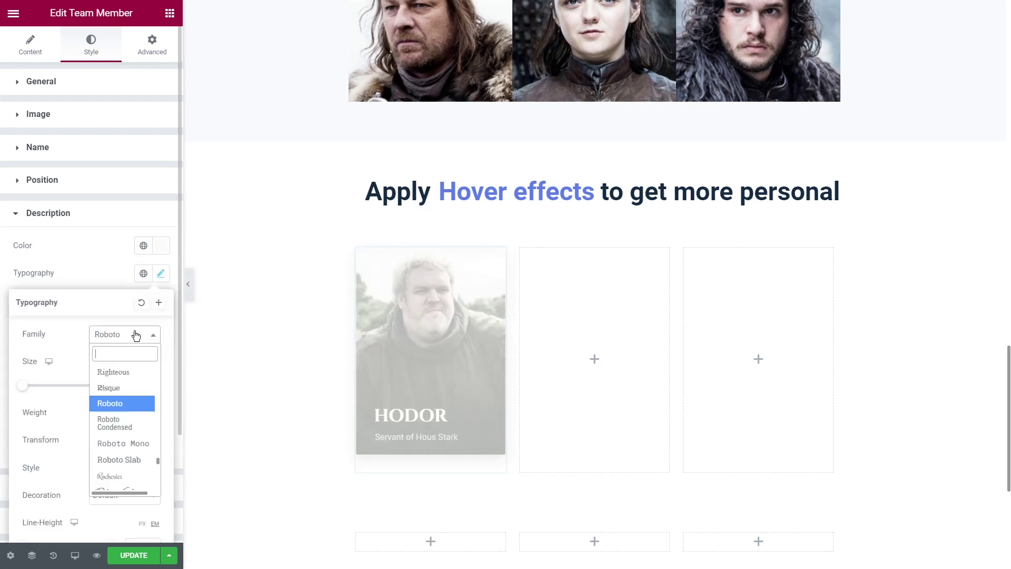
pyautogui.click(140, 385)
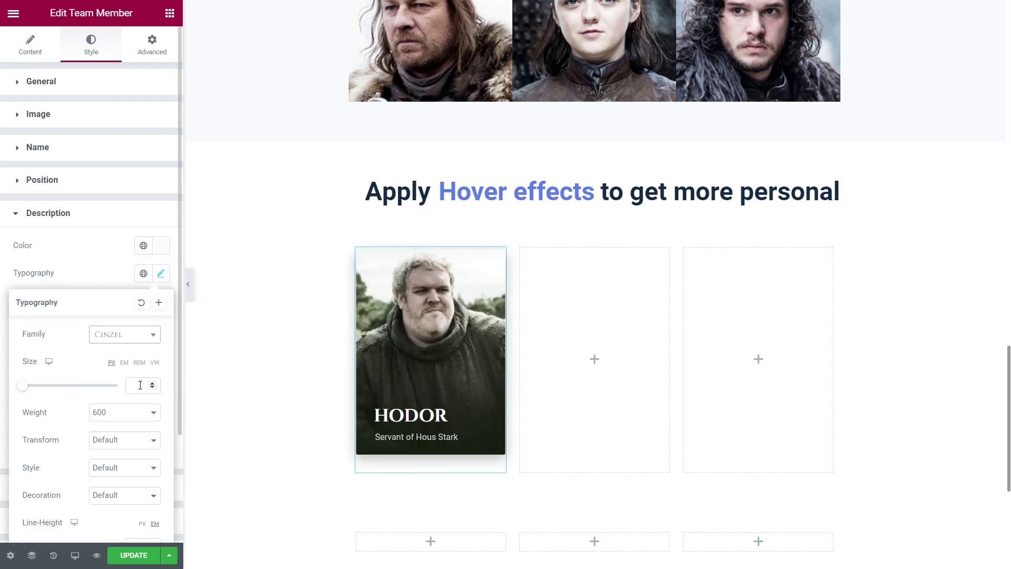
pyautogui.click(115, 444)
pyautogui.click(112, 458)
pyautogui.scroll(-1, 89, 368)
pyautogui.click(160, 207)
# Step: Set the description's padding to 0, 3, 150 and 0 px, and align both the block and its text to the left
pyautogui.click(74, 259)
pyautogui.write('3')
pyautogui.press('Tab')
pyautogui.click(125, 356)
pyautogui.click(126, 384)
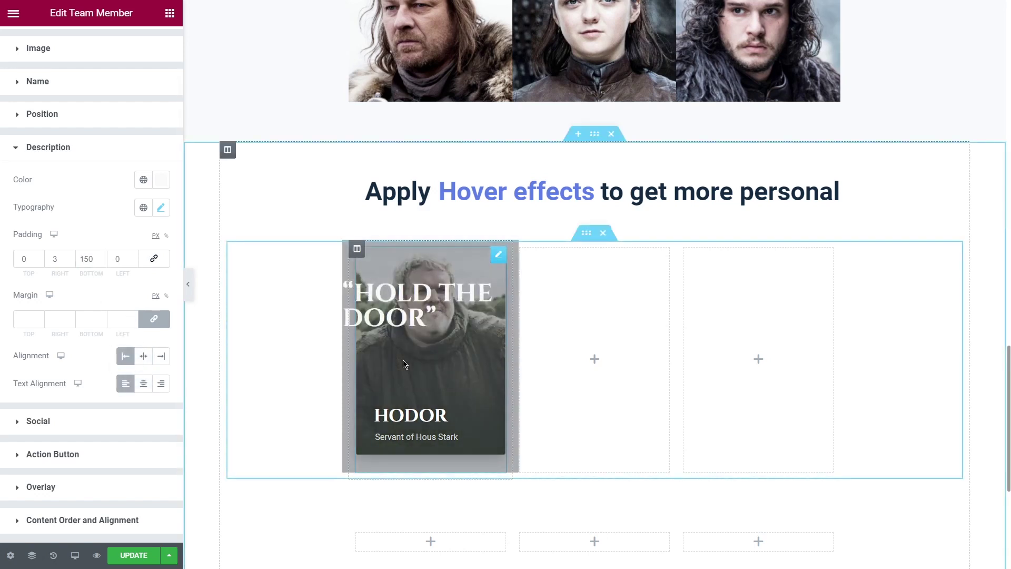
# Step: Give the Hodor card's overlay a solid background color of #1255198A
pyautogui.click(81, 484)
pyautogui.scroll(-2, 97, 435)
pyautogui.click(141, 230)
pyautogui.click(161, 260)
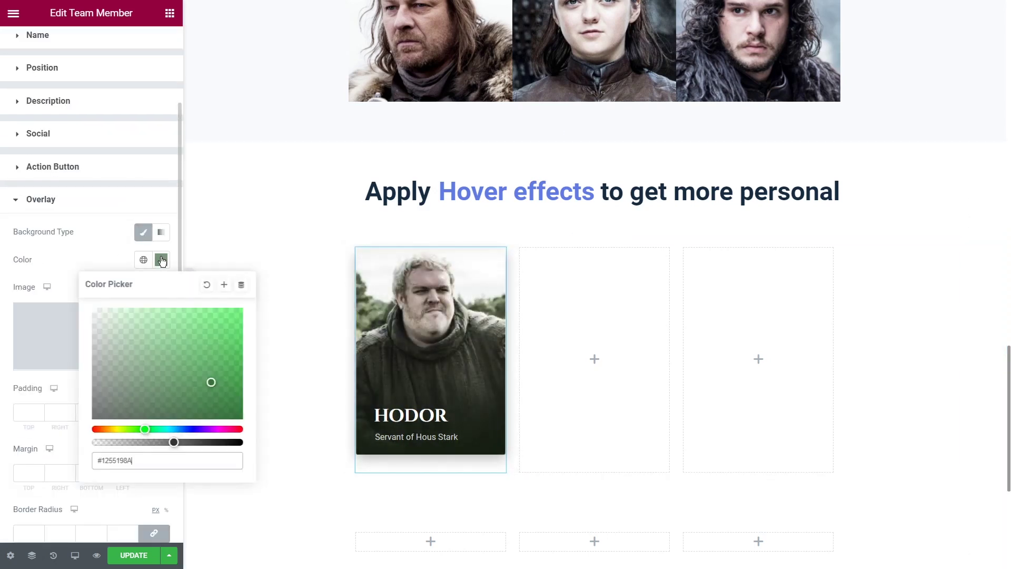
pyautogui.click(161, 260)
pyautogui.scroll(-3, 154, 274)
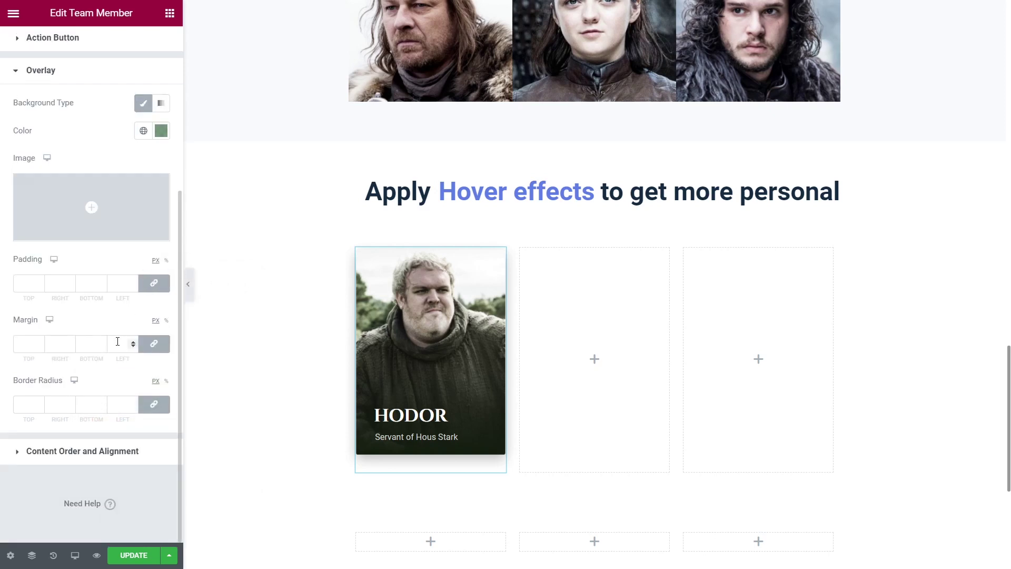
# Step: Hide the editing panel and check the hover effects on the Hodor, Ygritte and Arya Stark cards
pyautogui.click(188, 284)
pyautogui.moveTo(330, 363)
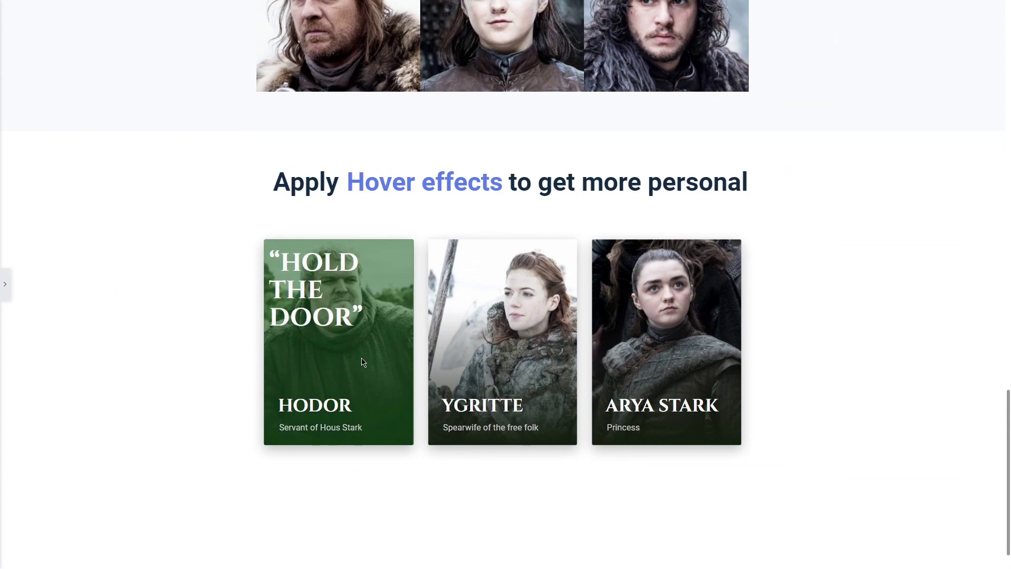
pyautogui.moveTo(668, 359)
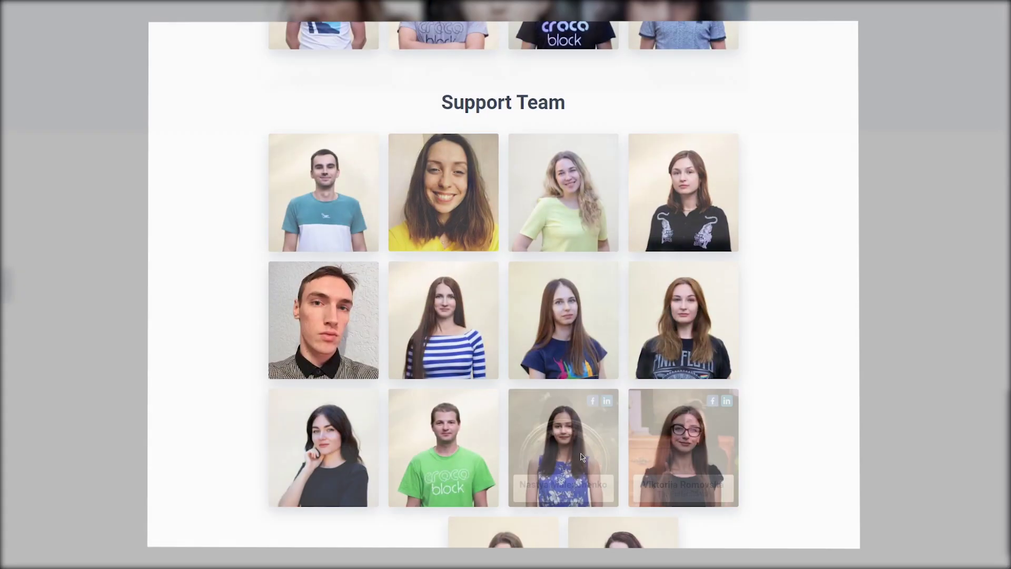
# Step: Browse the hover effects on the example team page's Support Team and Product & Marketing cards
pyautogui.scroll(-3, 471, 490)
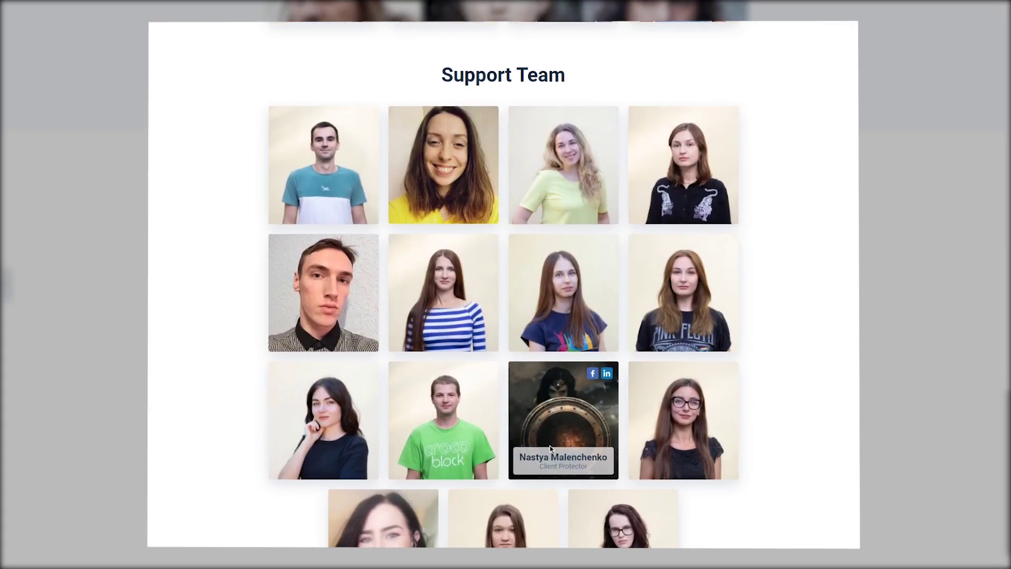
pyautogui.scroll(-3, 471, 491)
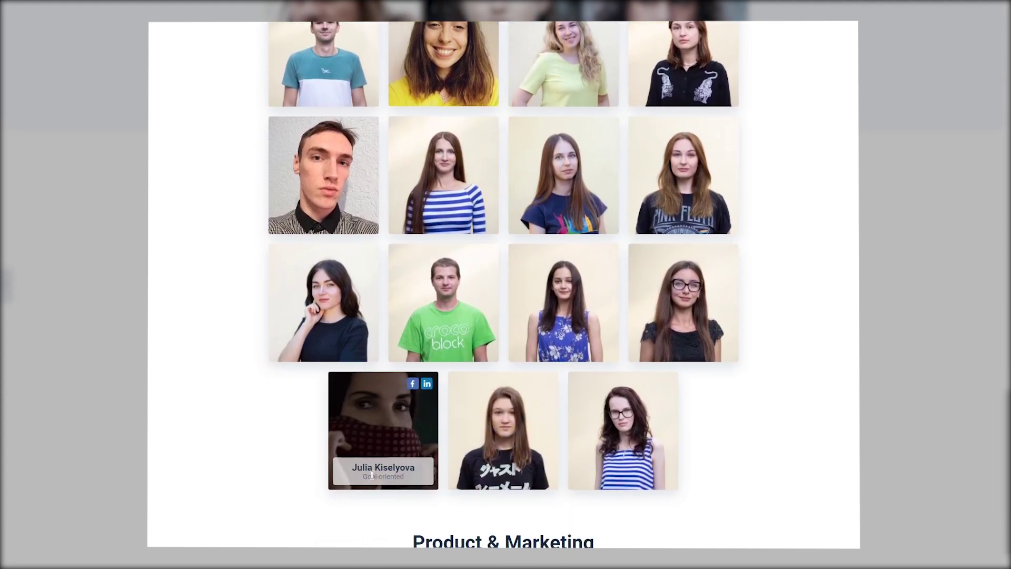
pyautogui.scroll(-3, 370, 480)
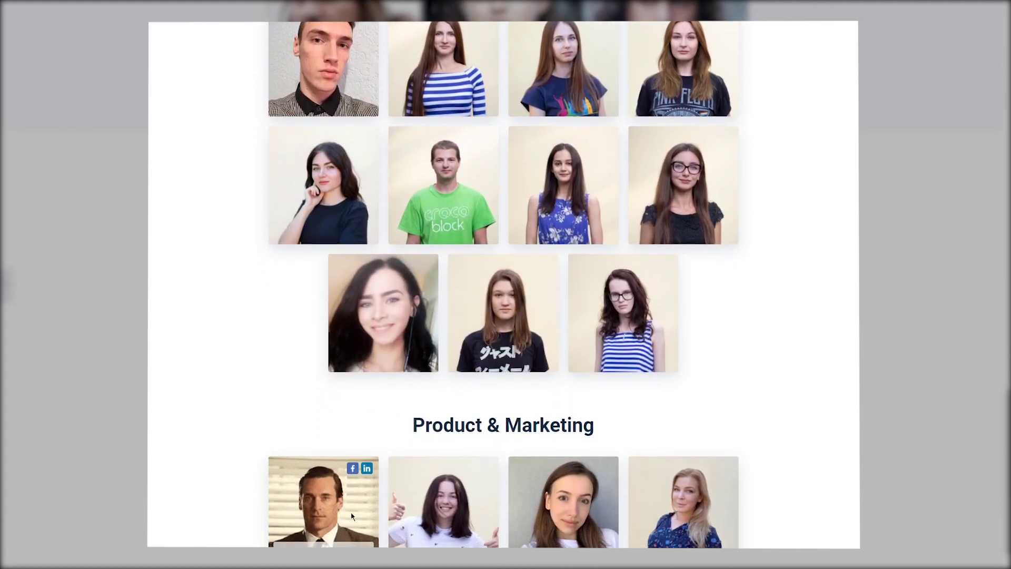
pyautogui.scroll(-3, 530, 464)
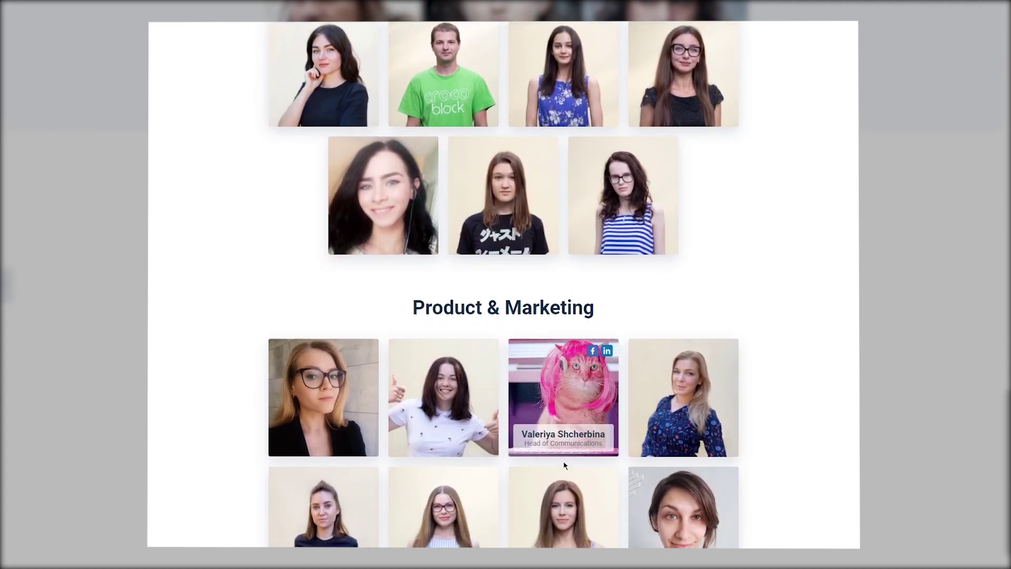
pyautogui.scroll(-3, 467, 461)
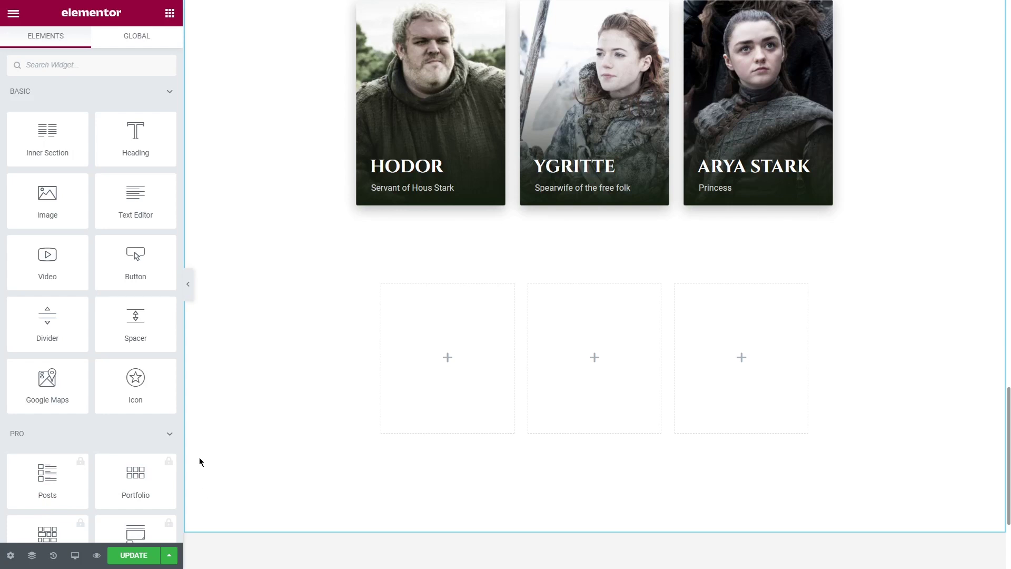
# Step: Add a Team Member widget to the first empty column, named Jon Snow with the position Warden of the North and no description
pyautogui.click(74, 65)
pyautogui.write('team mem')
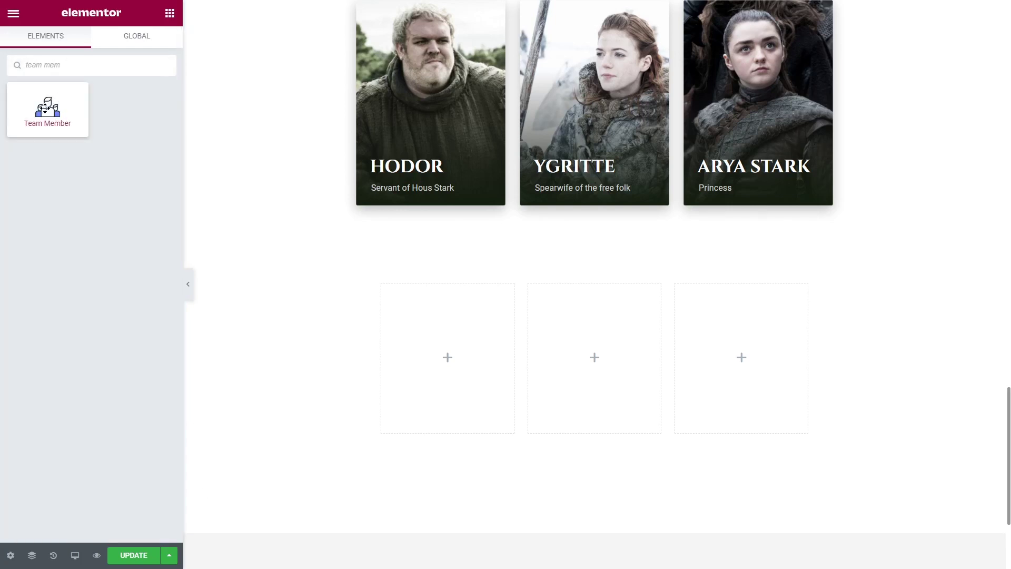
pyautogui.moveTo(47, 109); pyautogui.dragTo(492, 355)
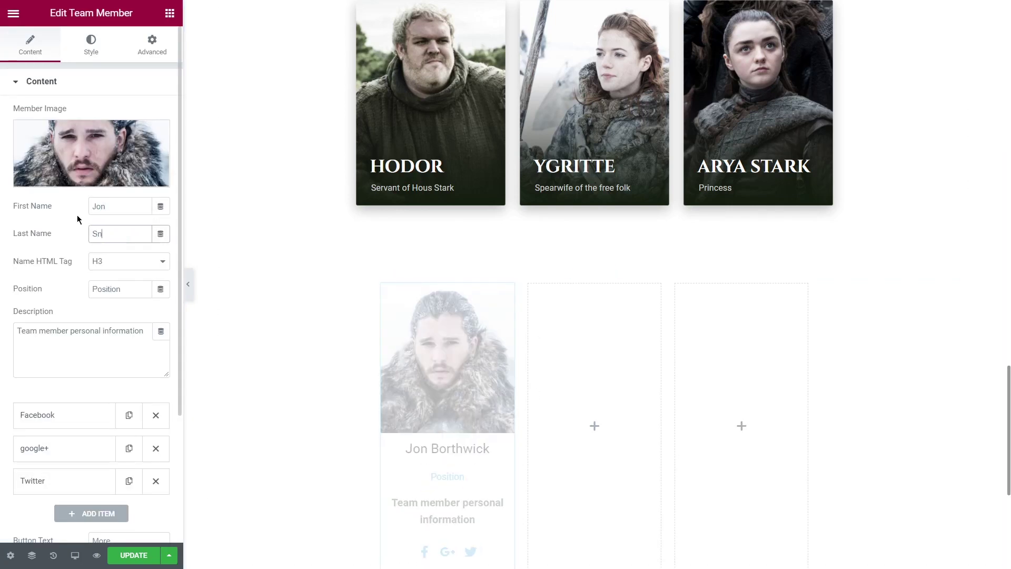
pyautogui.write('Warden of the N')
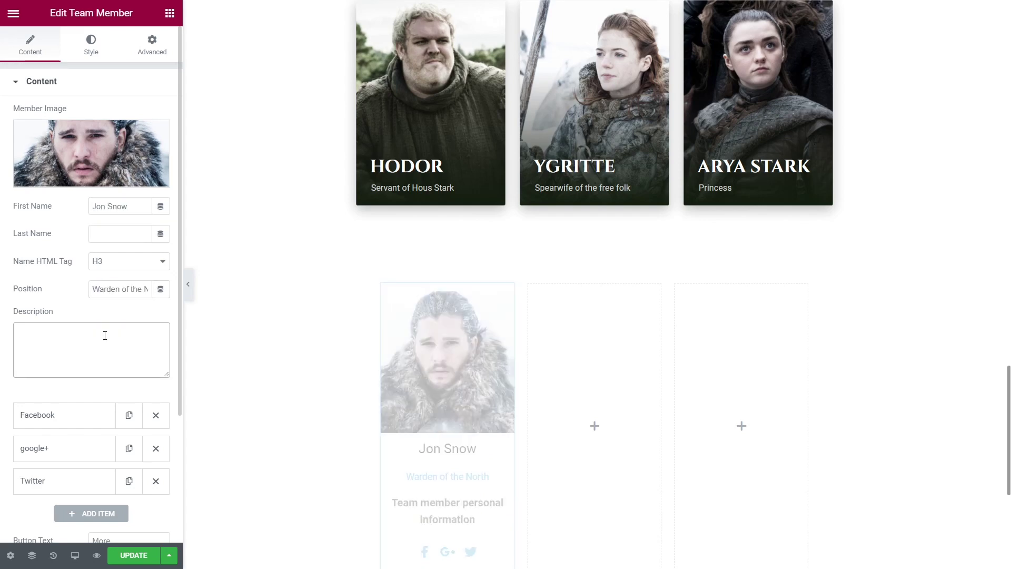
# Step: Remove the Facebook and google+ items from the Jon Snow card's social links
pyautogui.scroll(-3, 103, 337)
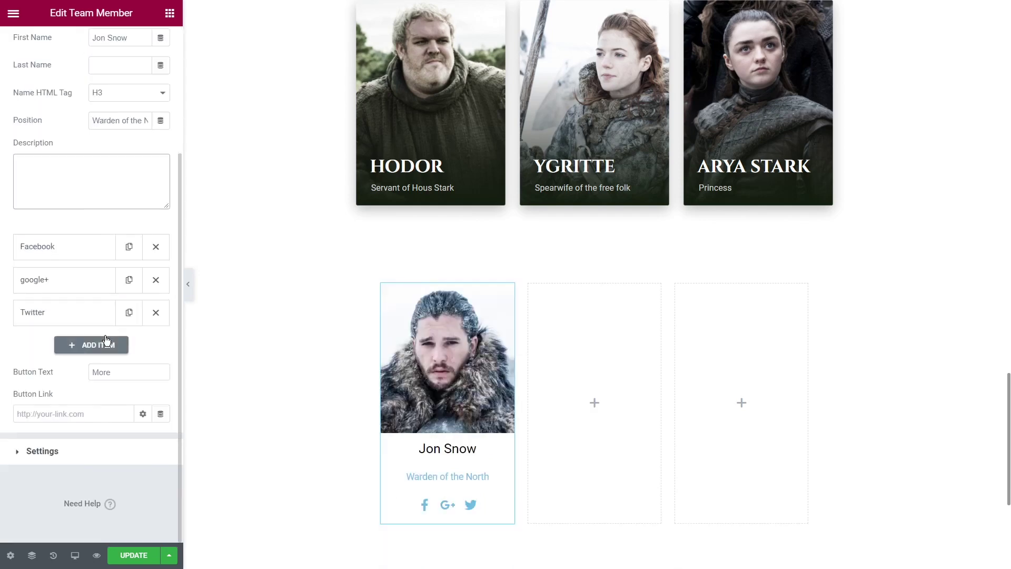
pyautogui.click(156, 248)
pyautogui.click(156, 248)
# Step: Make the Jon Snow card's overlay show on hover with the description in the cover, and enter "jon" as the description
pyautogui.click(93, 386)
pyautogui.click(158, 146)
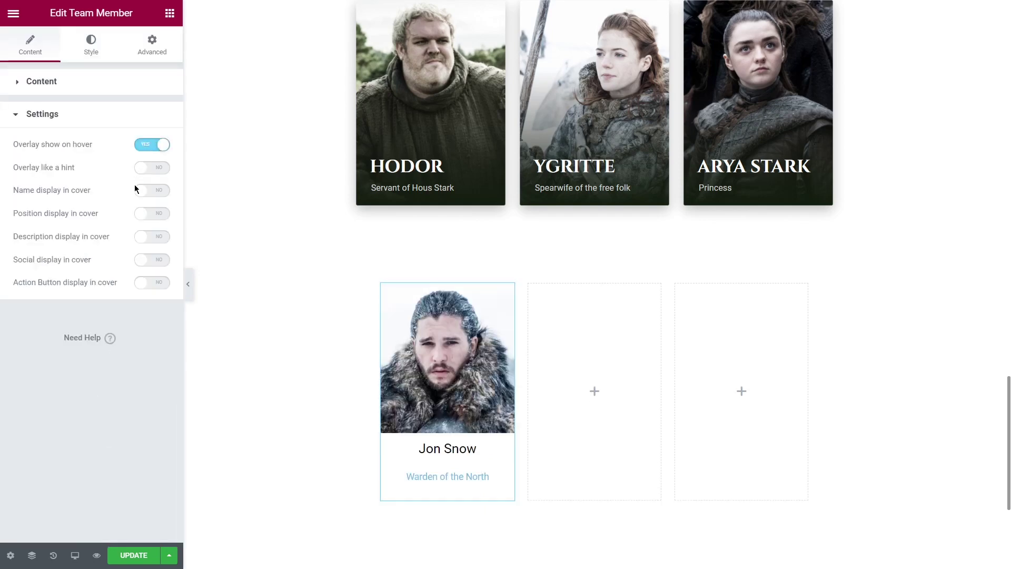
pyautogui.click(156, 240)
pyautogui.click(41, 81)
pyautogui.click(31, 331)
pyautogui.write('jon')
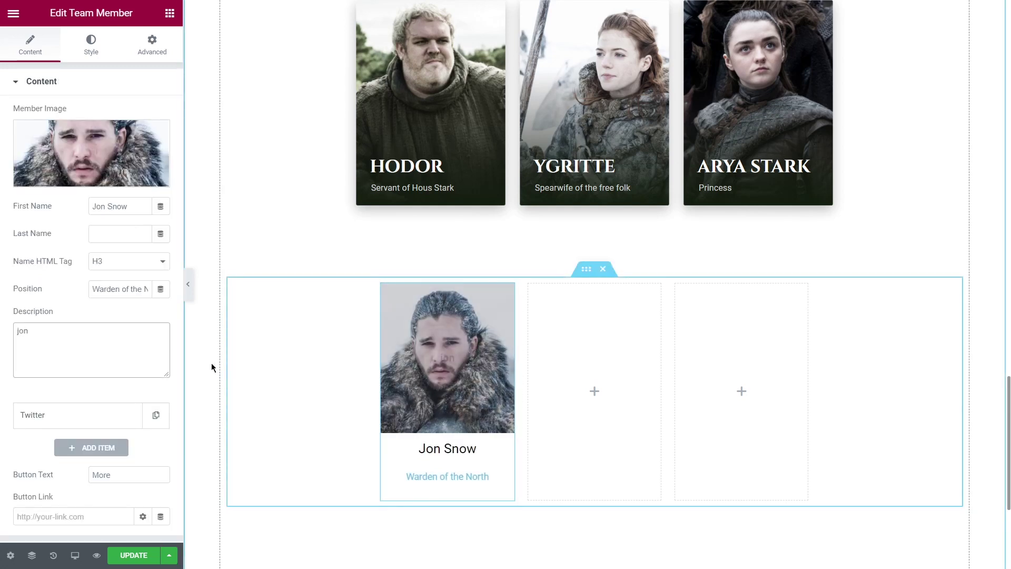
# Step: Give the Jon Snow card's description text a fully transparent color
pyautogui.click(91, 42)
pyautogui.scroll(-5, 84, 328)
pyautogui.click(85, 327)
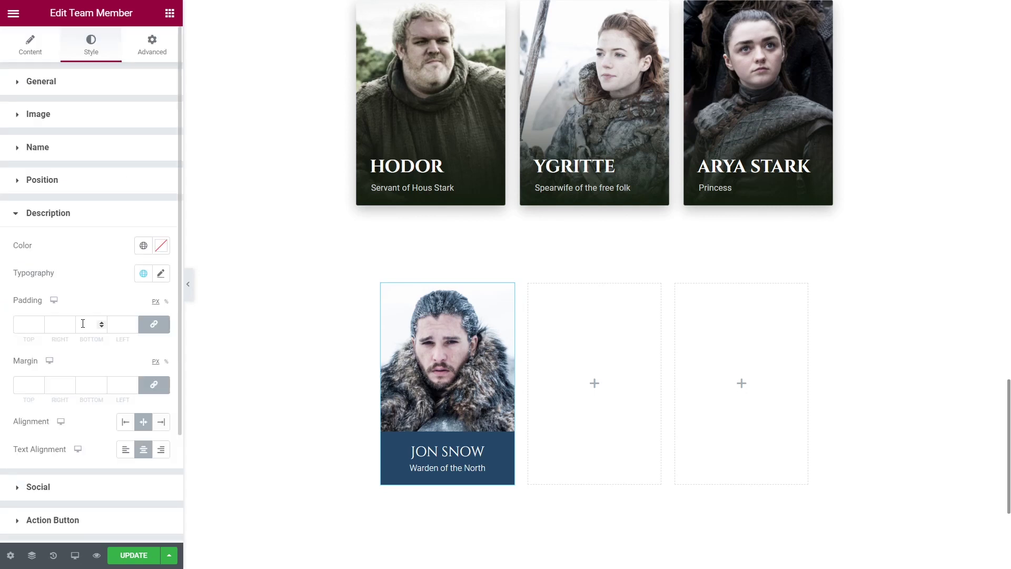
pyautogui.click(160, 246)
pyautogui.click(208, 269)
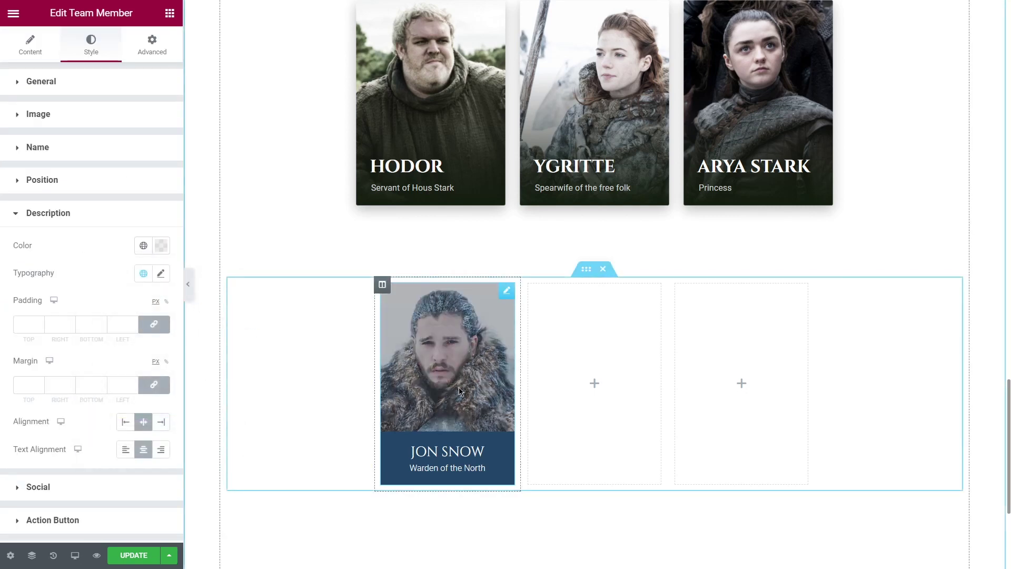
# Step: Give the Jon Snow card's overlay a classic background with the image of the cloaked man on the grassy hillside
pyautogui.scroll(-3, 97, 342)
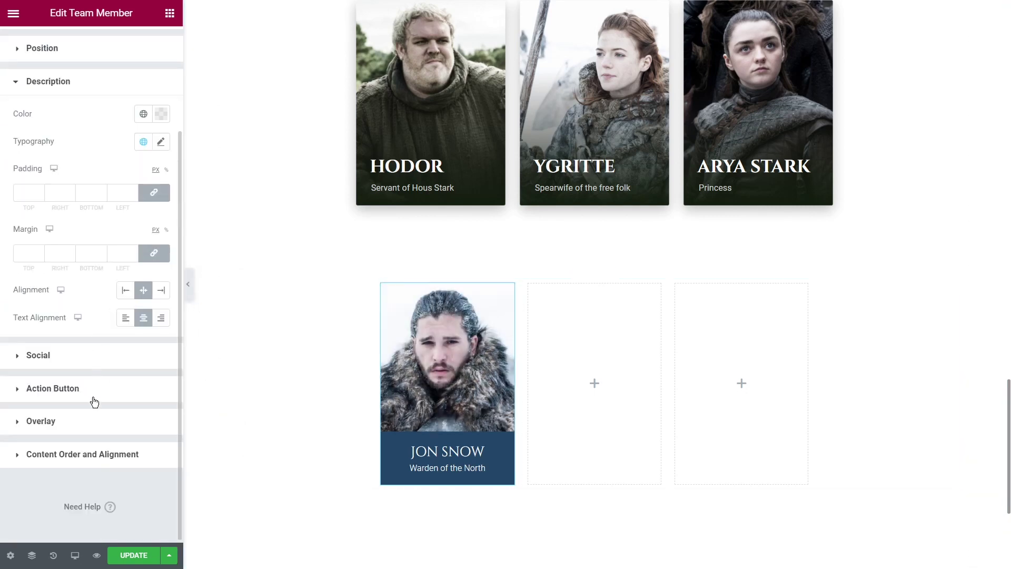
pyautogui.click(91, 404)
pyautogui.scroll(-2, 75, 400)
pyautogui.click(143, 232)
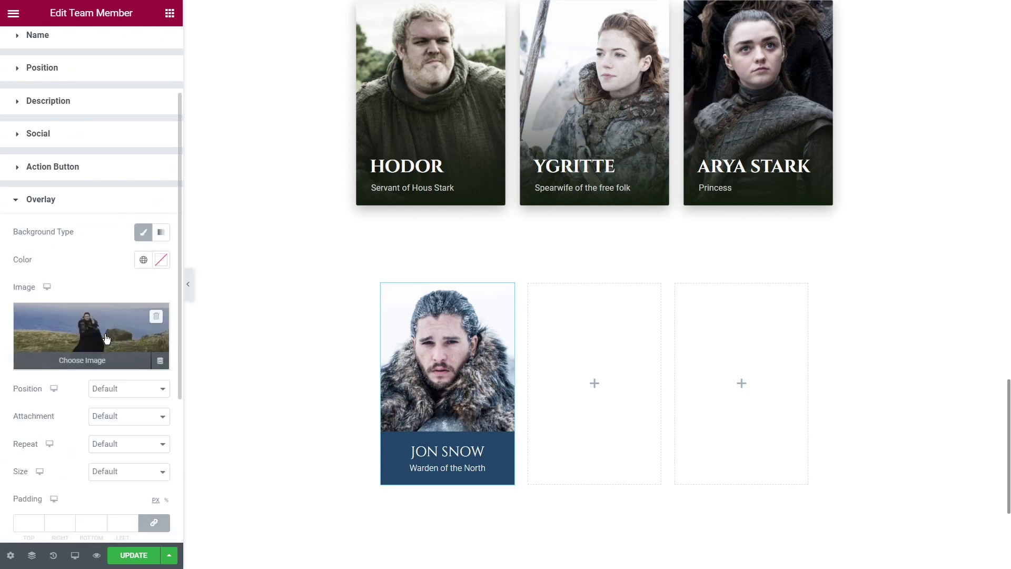
# Step: Set the overlay image's position to Center Center, repeat to No-repeat and size to Cover, and preview the card without the editing panel
pyautogui.scroll(-3, 118, 263)
pyautogui.click(118, 257)
pyautogui.click(116, 281)
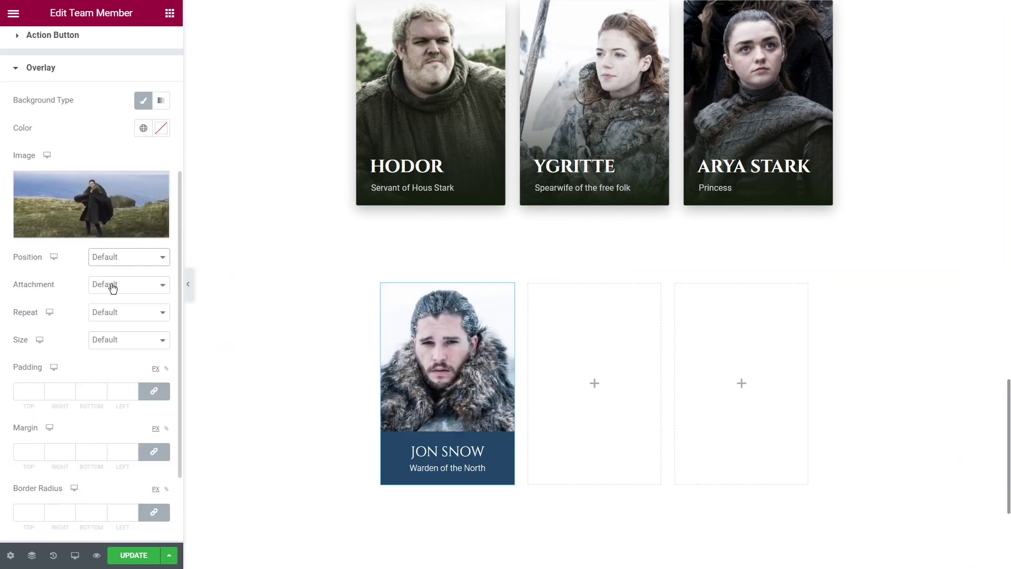
pyautogui.click(113, 313)
pyautogui.click(110, 336)
pyautogui.click(112, 340)
pyautogui.click(104, 375)
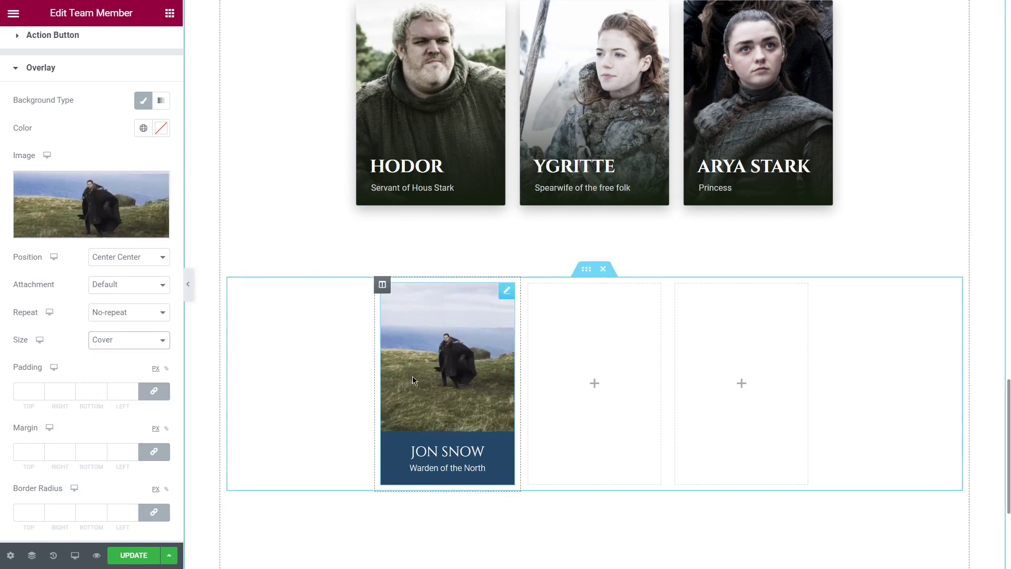
pyautogui.click(188, 297)
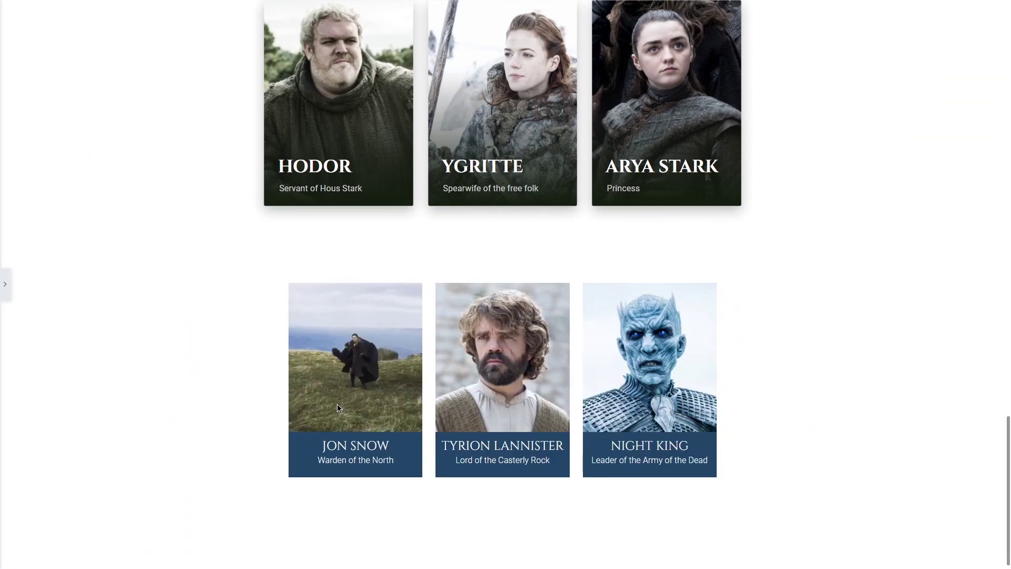